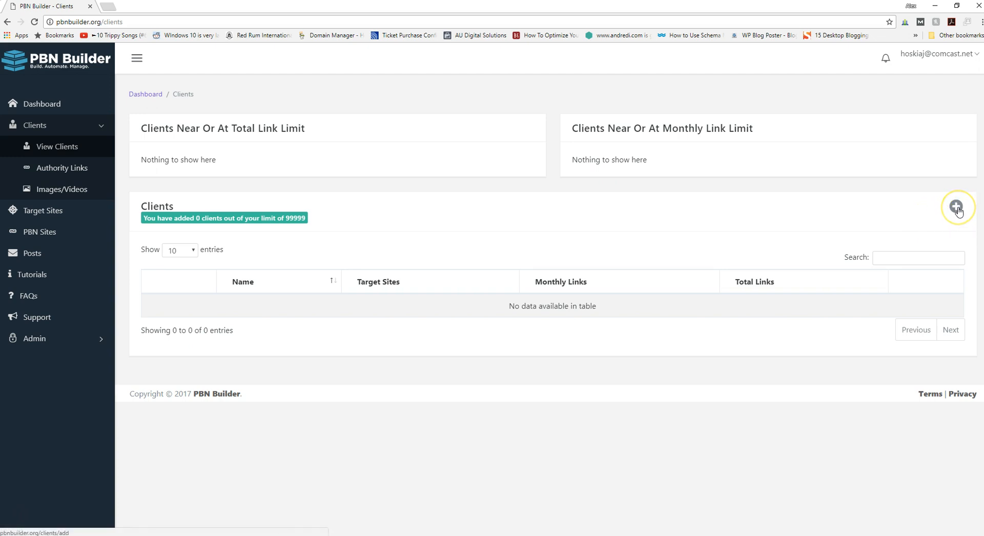
- Open a new client form and enter the name 'Test SEO Company' from the suggestion
click(956, 208)
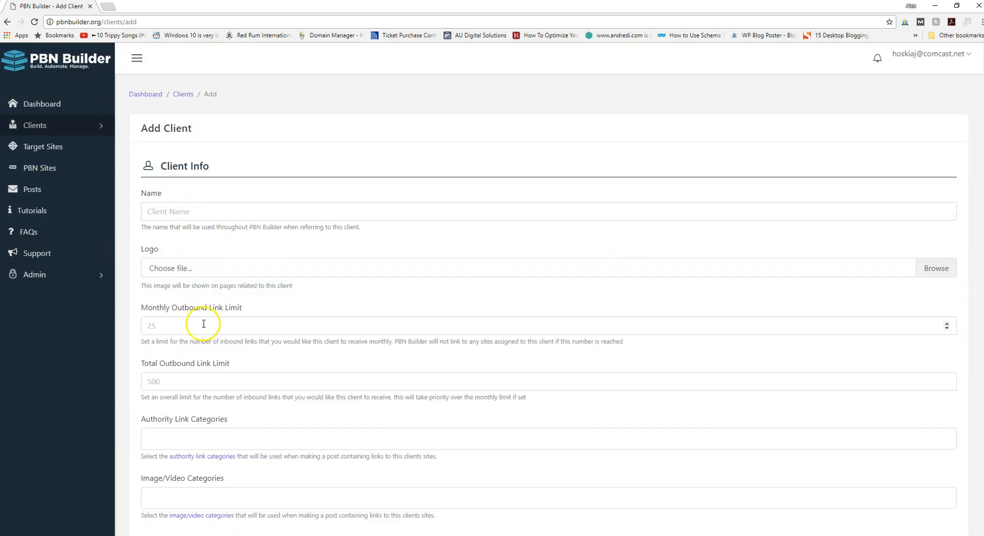
scroll(177, 382, down, 2)
scroll(184, 379, up, 1)
scroll(190, 381, up, 1)
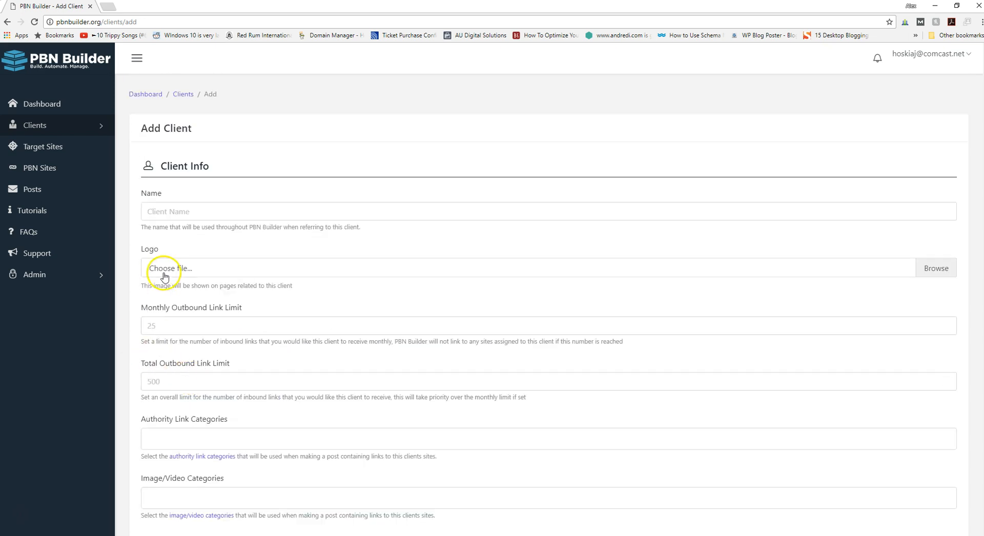
click(193, 213)
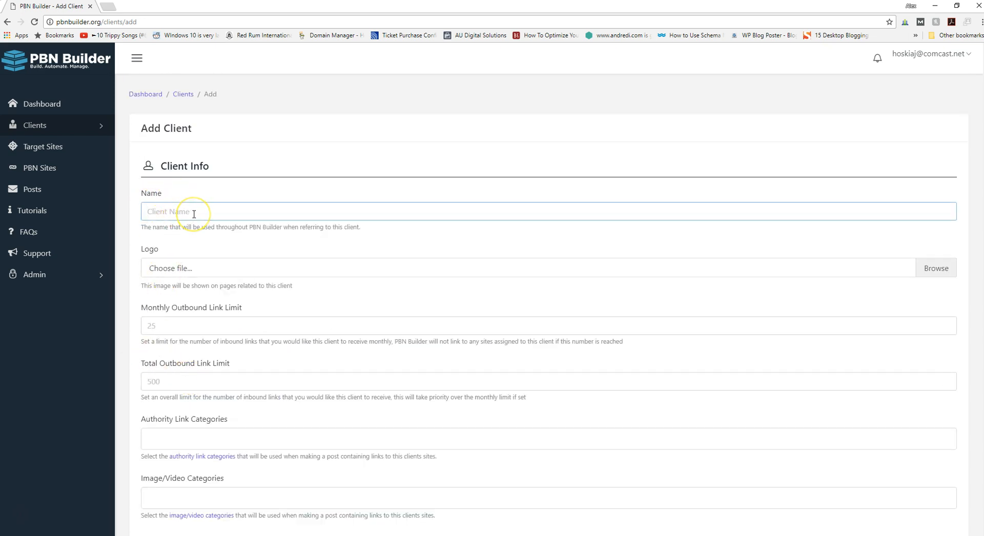
text(Test SEO Company)
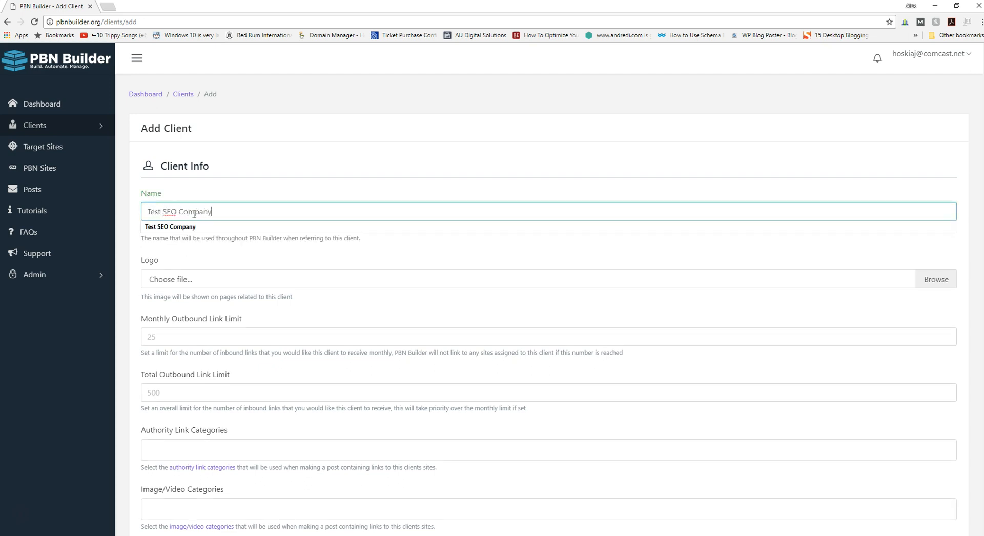
click(194, 226)
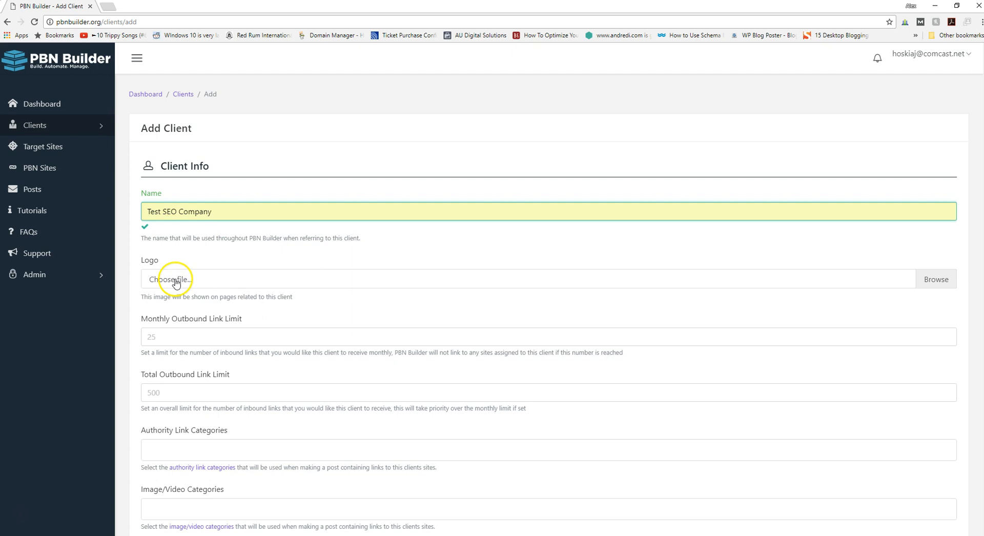
- Upload the portrait image from the computer as the new client's logo
click(175, 282)
scroll(217, 190, down, 5)
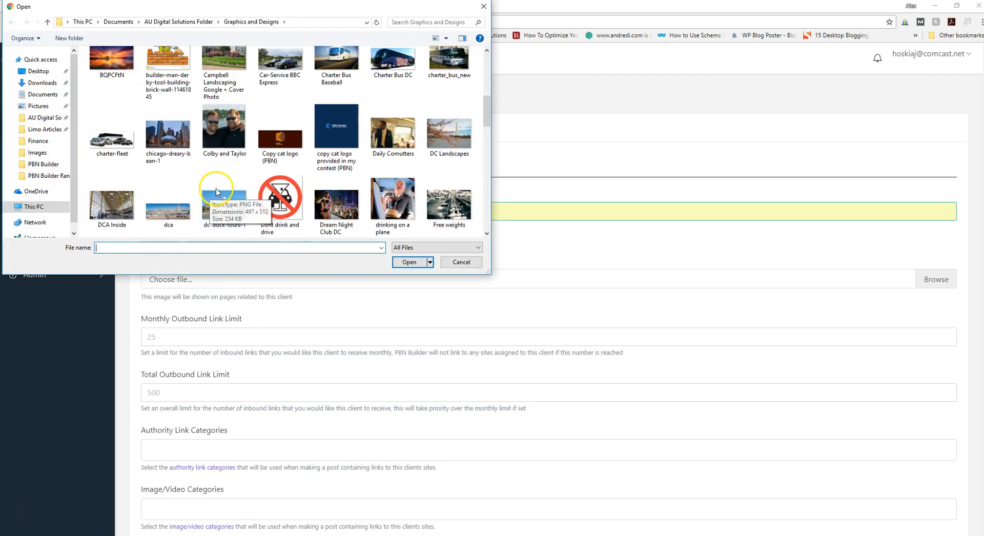
scroll(217, 189, down, 2)
click(112, 185)
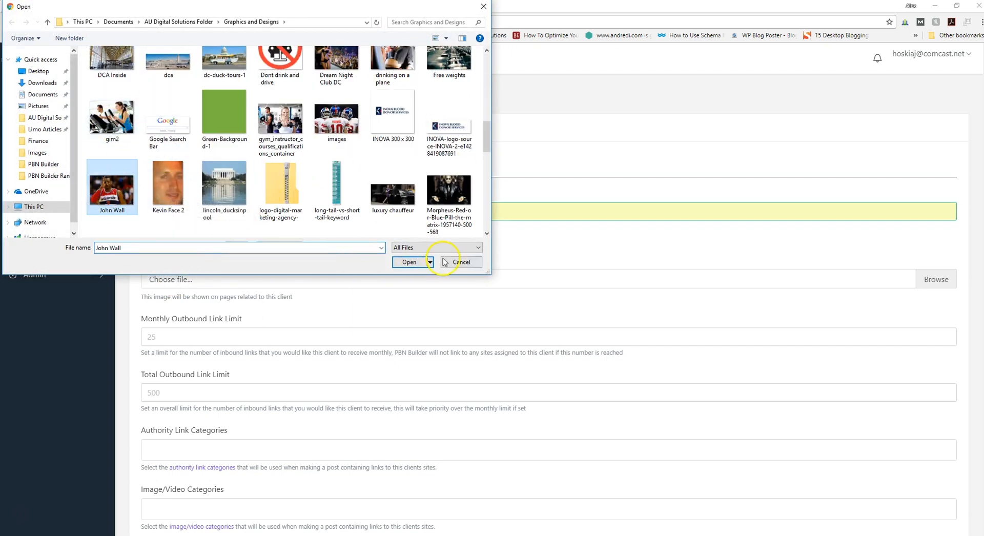
click(413, 261)
scroll(296, 282, down, 1)
scroll(294, 290, down, 1)
click(217, 255)
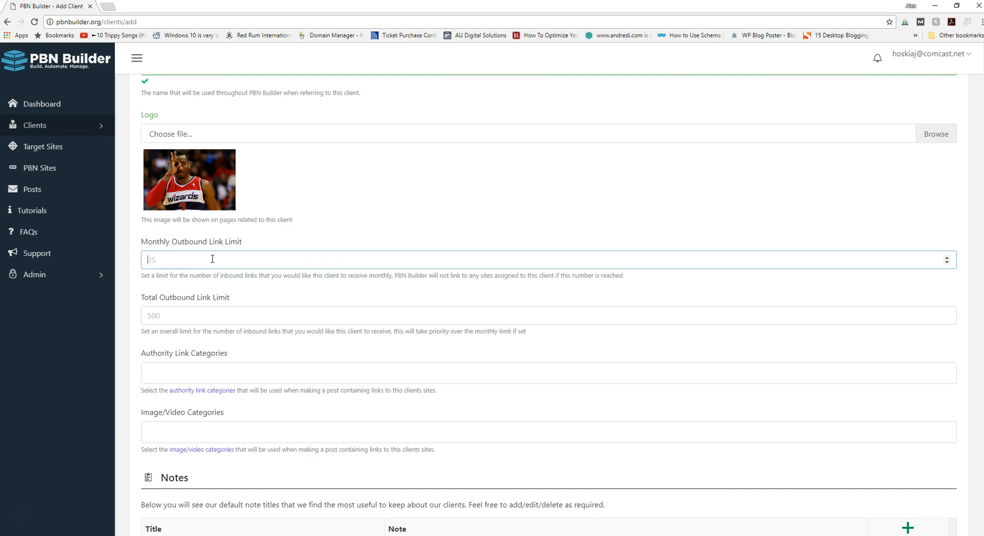
- Enter 25 as the monthly outbound link limit
text(25)
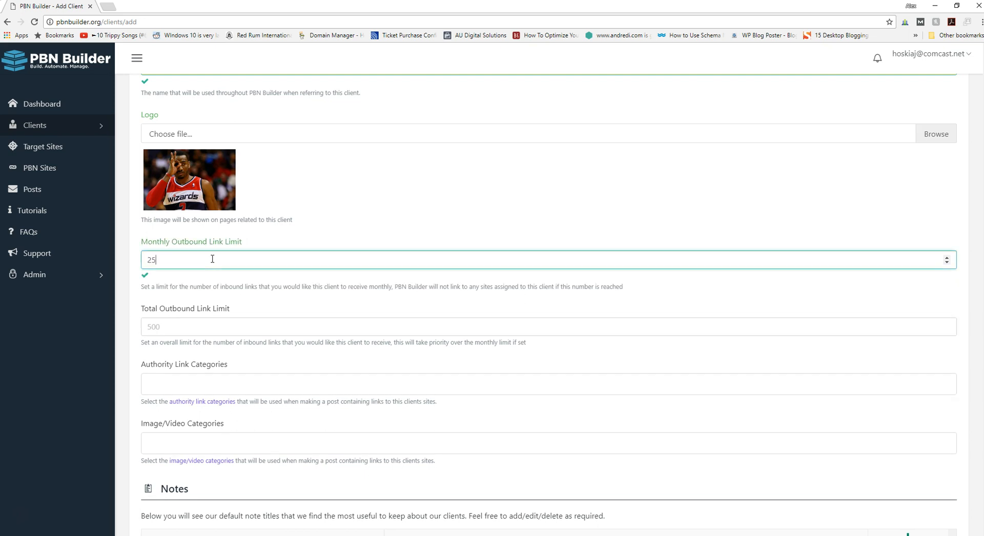
key(Tab)
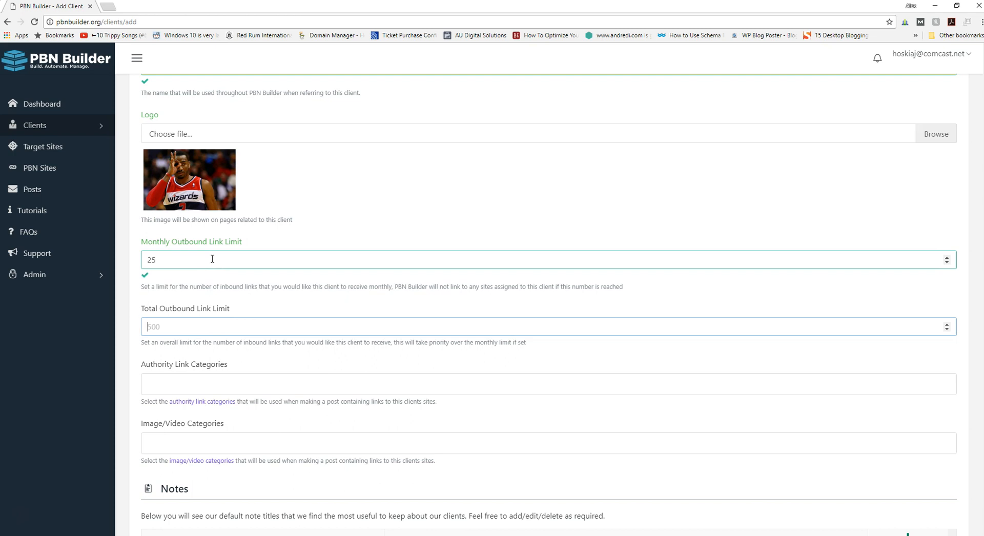
scroll(212, 259, down, 2)
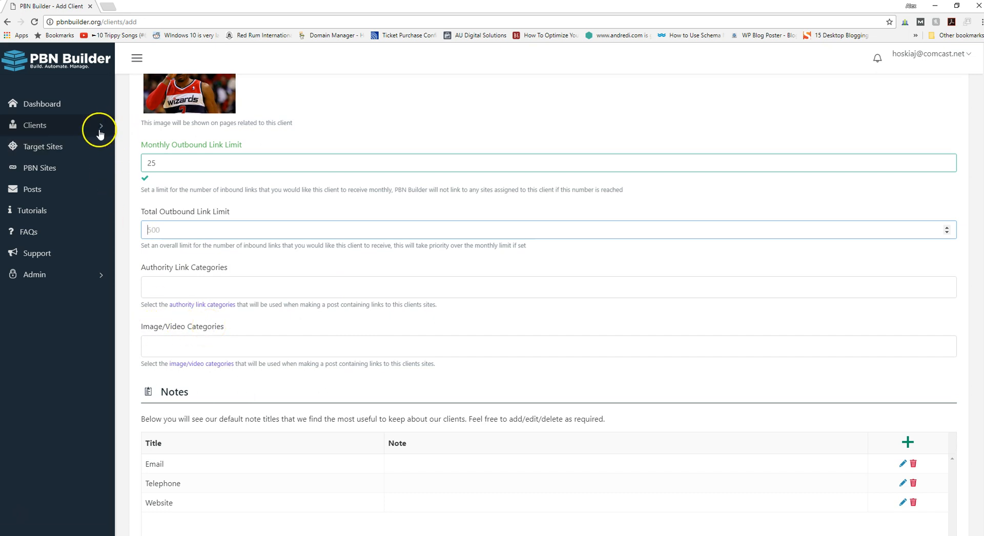
click(79, 129)
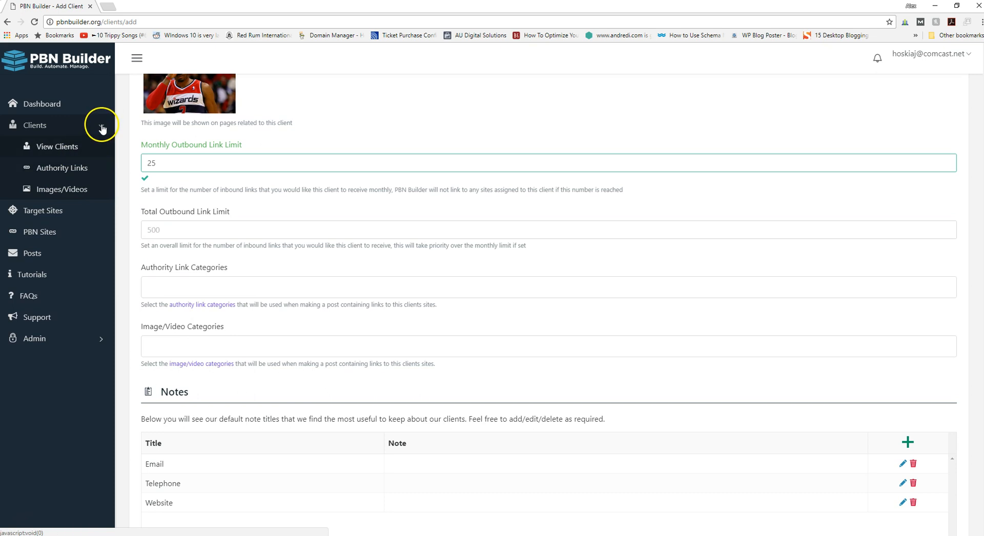
click(102, 125)
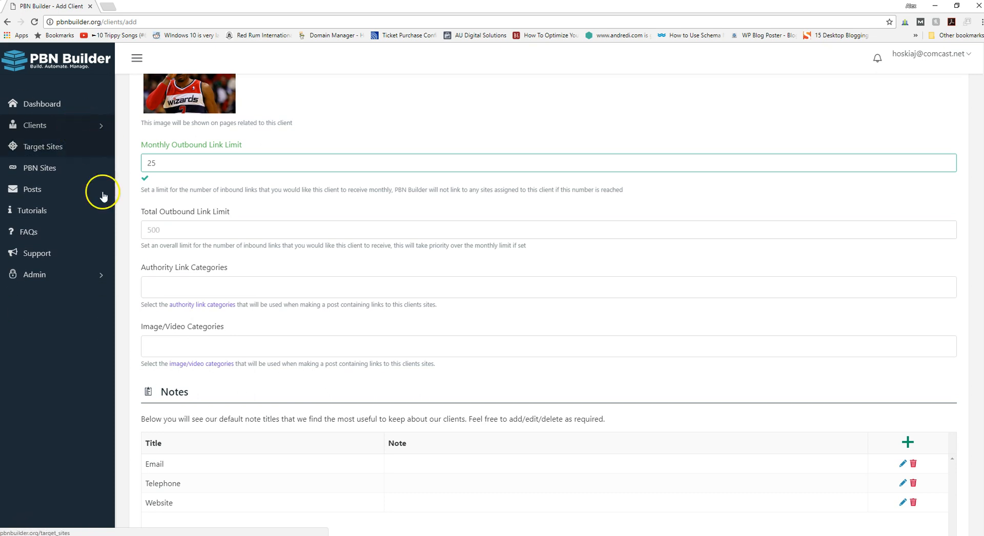
- Check Authority Link Categories, which has no options, and leave it empty
click(165, 285)
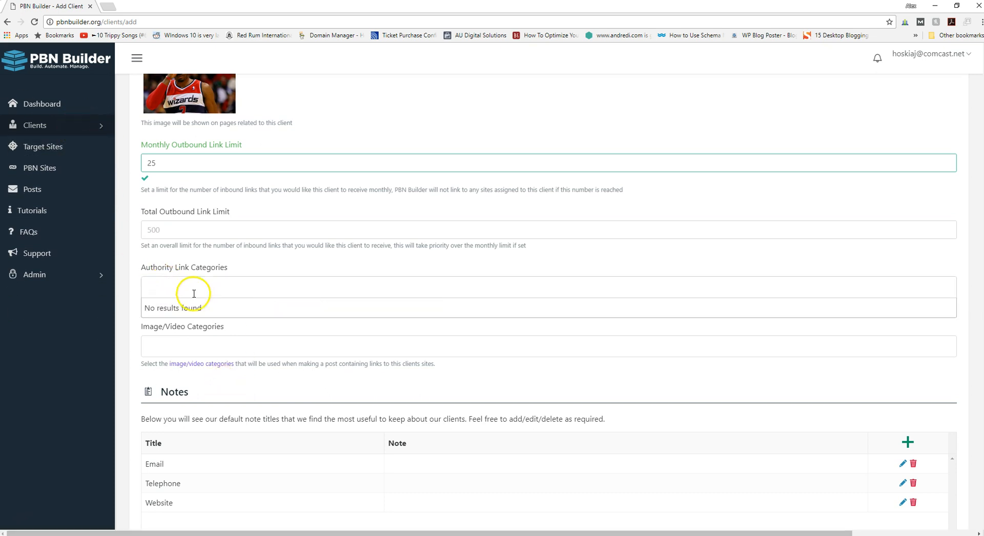
click(125, 281)
click(168, 288)
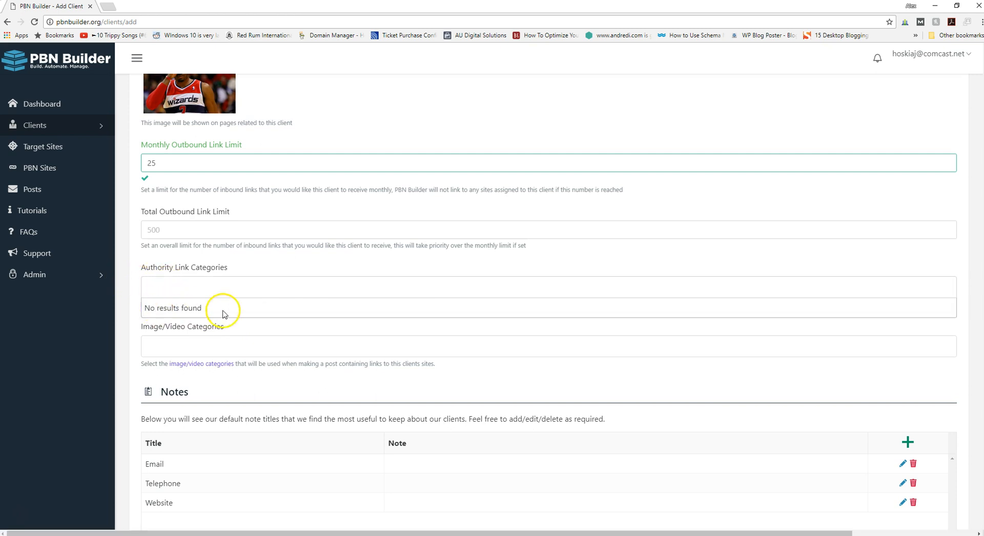
click(132, 286)
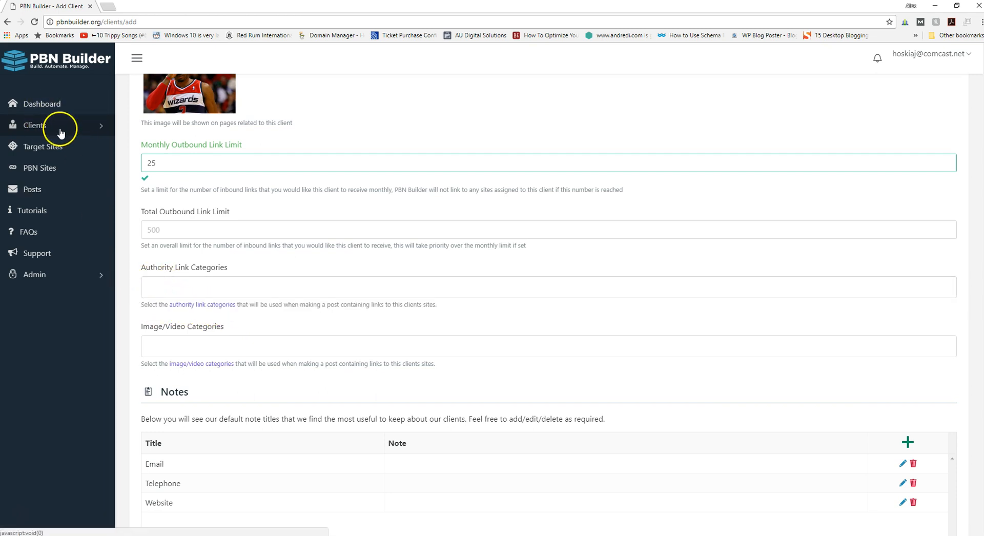
scroll(156, 431, down, 3)
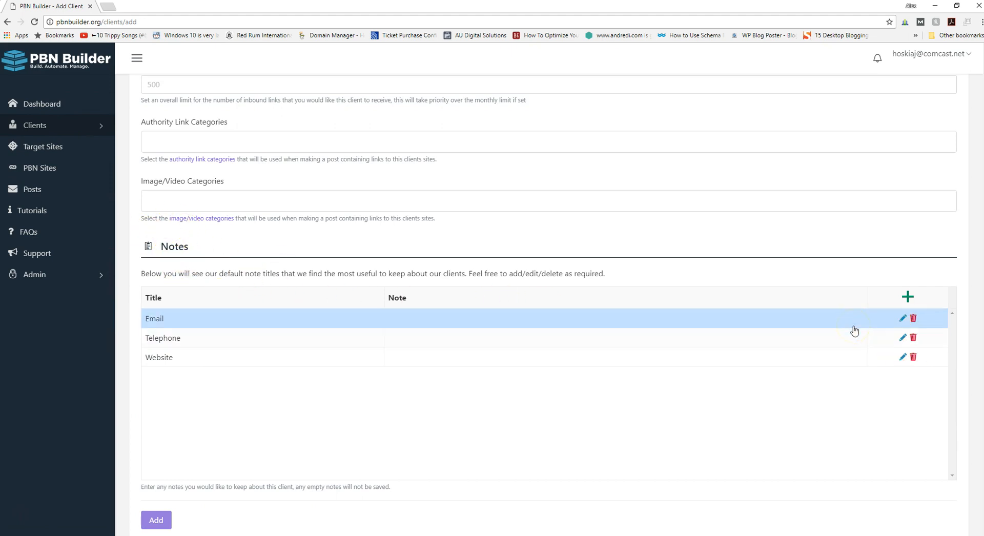
- Fill the Email, Telephone and Website notes with the client's email, phone number and testseocompany.com
click(902, 320)
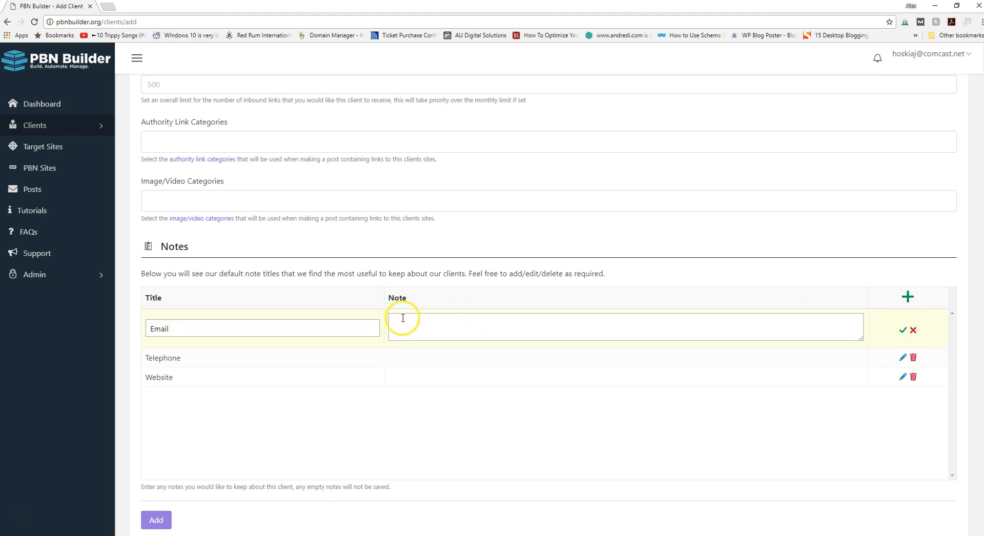
click(492, 331)
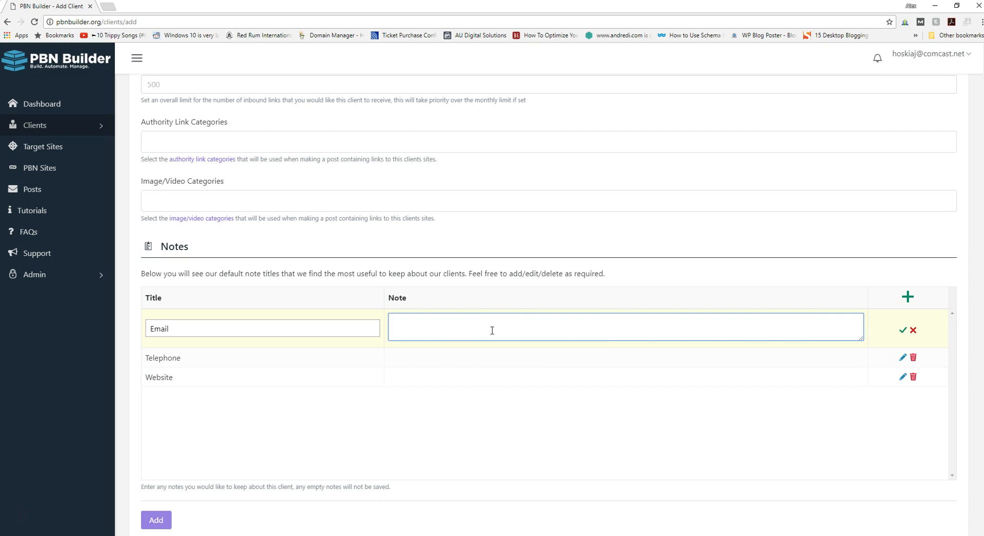
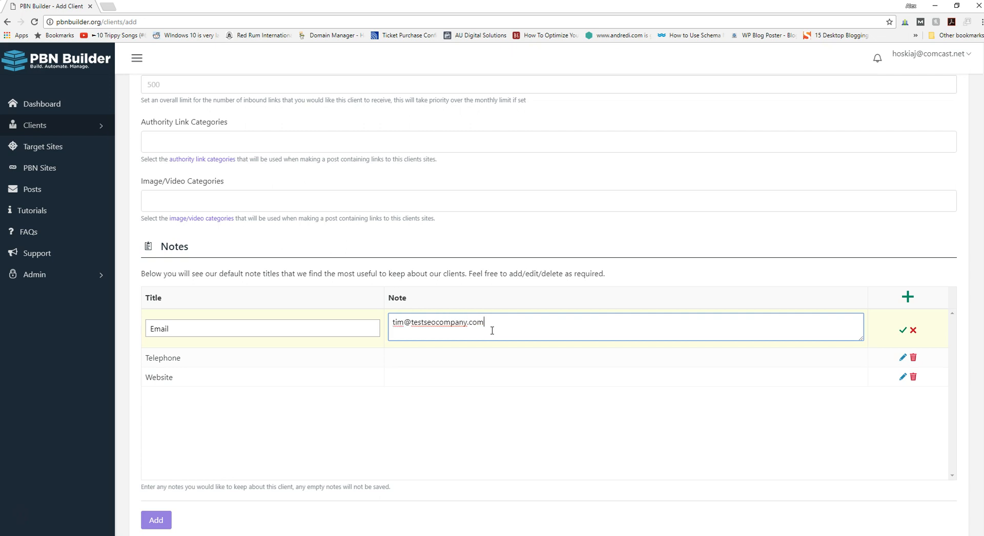
click(902, 330)
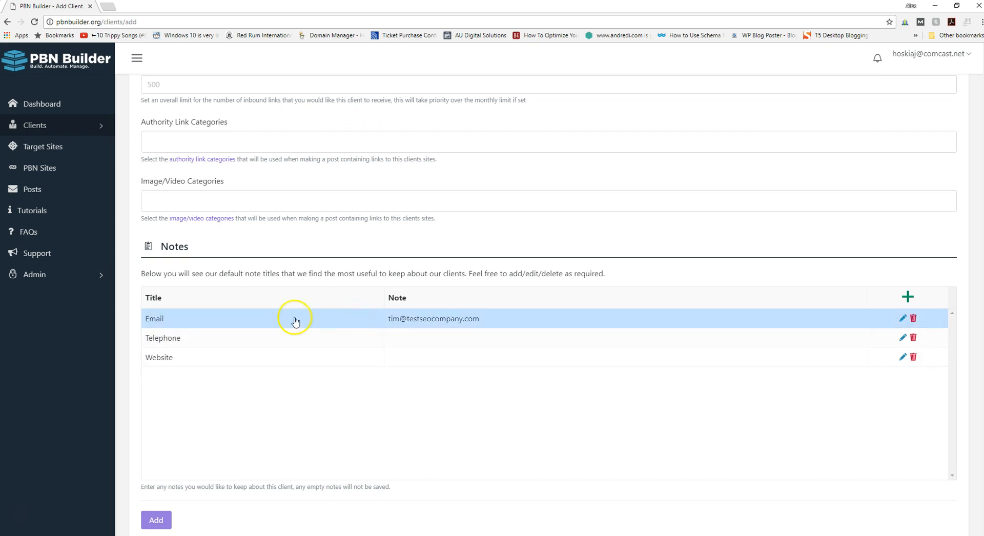
click(902, 337)
click(436, 338)
text(555-555-5555)
click(903, 350)
click(903, 357)
click(398, 364)
text(testseocompany.com)
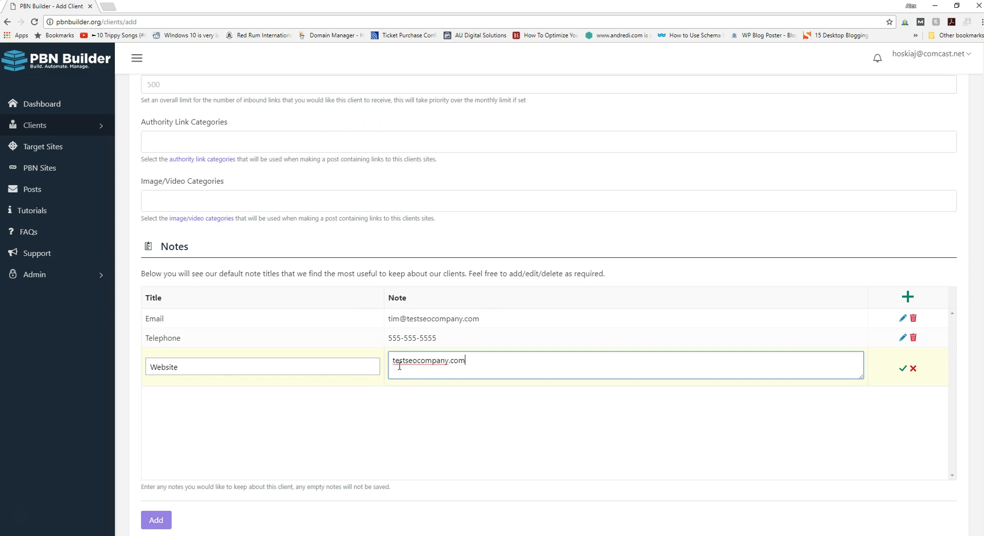
click(903, 369)
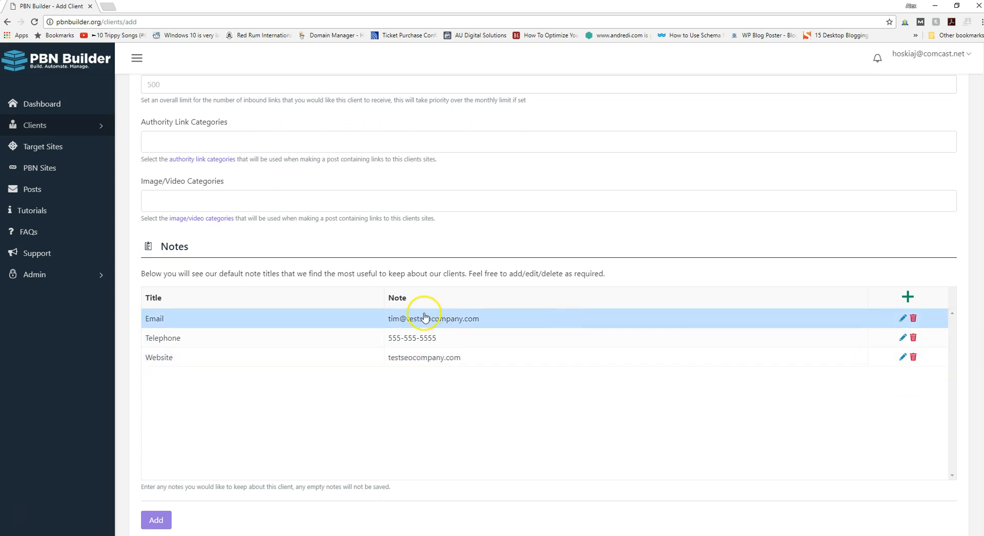
- Add a 'Point of Contact' note giving the CFO's name
click(908, 297)
click(318, 327)
text(Point)
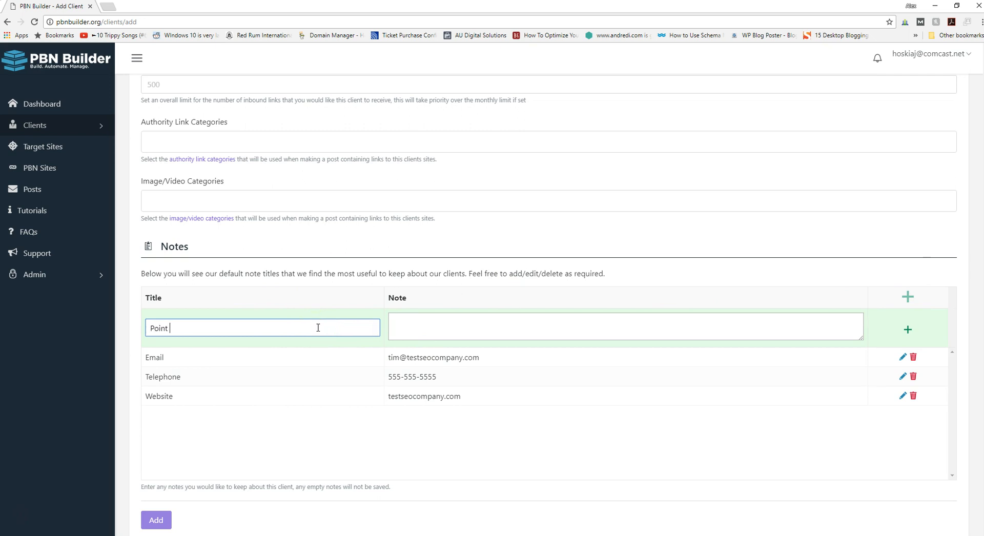
text( of Contact)
key(Tab)
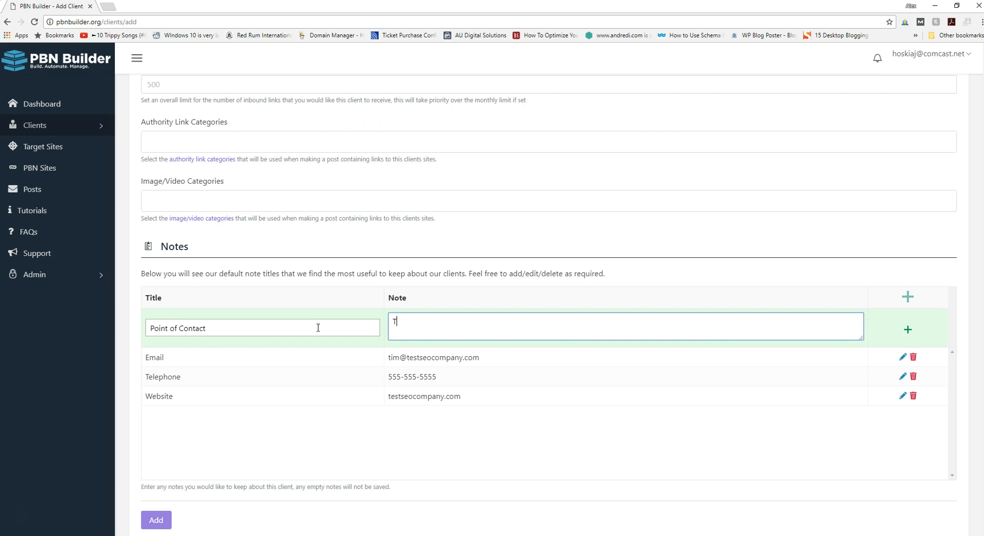
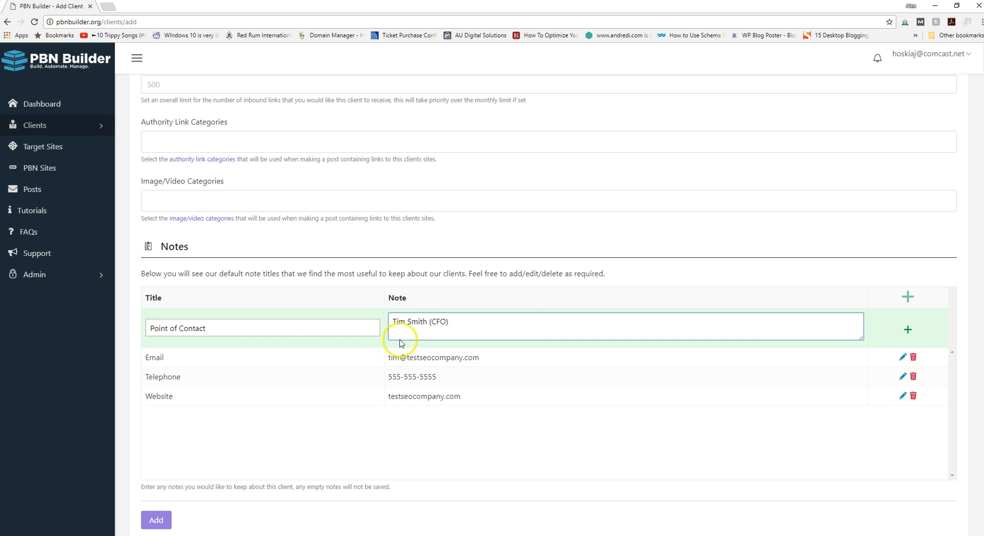
click(908, 329)
scroll(438, 347, down, 1)
scroll(439, 348, down, 1)
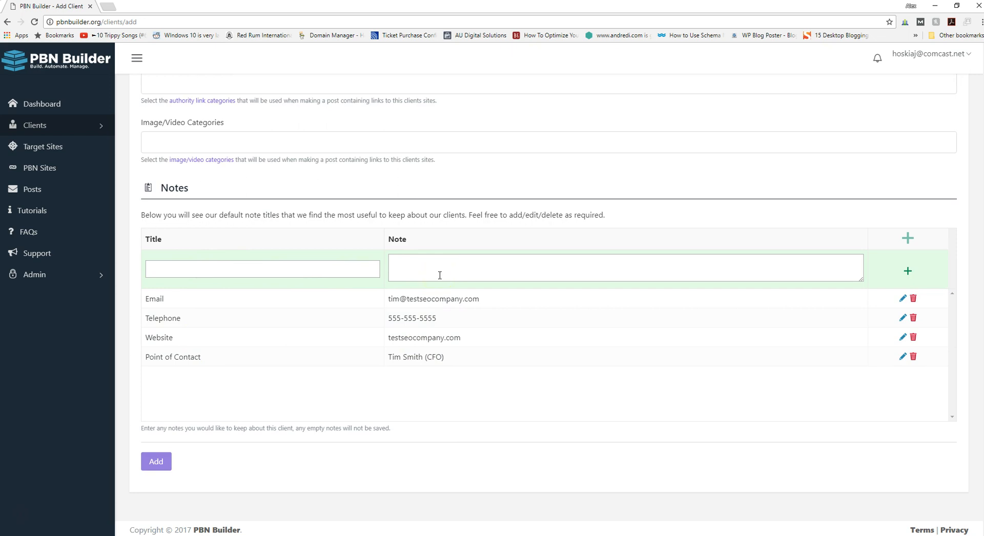
- Save Test SEO Company as a client with a 25 monthly link limit, then begin another client
click(367, 267)
click(393, 262)
click(352, 264)
click(414, 264)
click(359, 268)
click(404, 263)
click(337, 270)
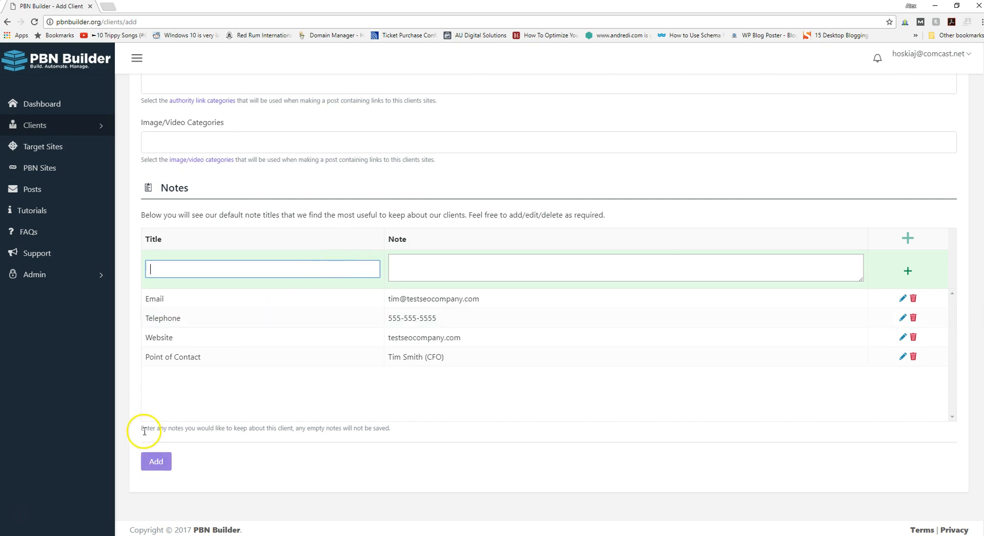
click(156, 462)
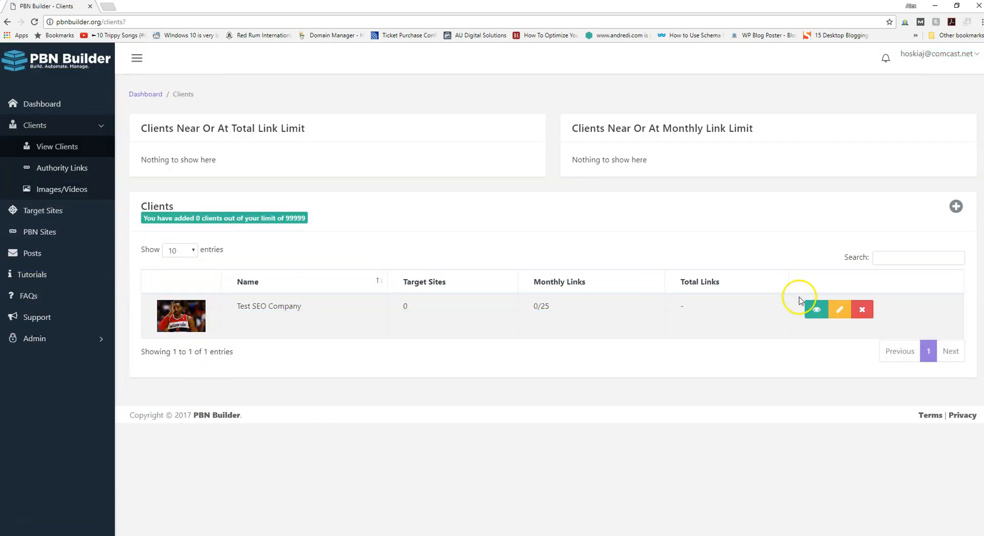
click(955, 206)
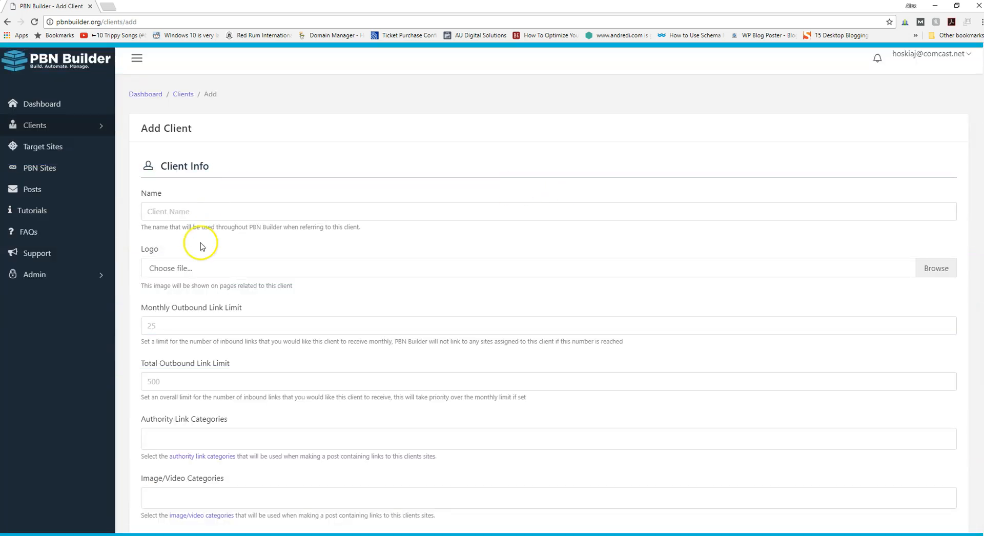
- Enter the client name 'Test Landscaping Client', fixing the misspelling
click(187, 208)
text(Test )
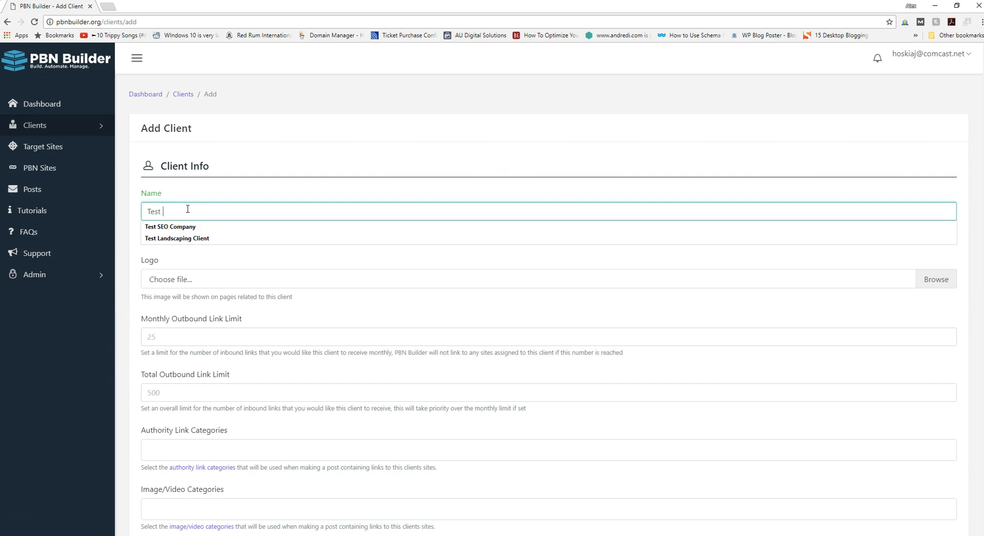
text(Lanscaping COm)
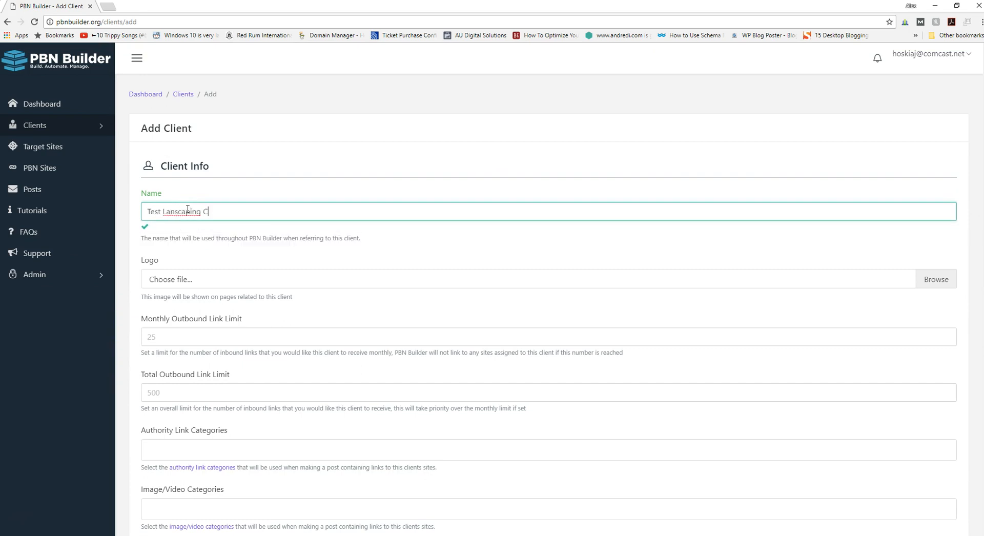
click(175, 208)
text(d)
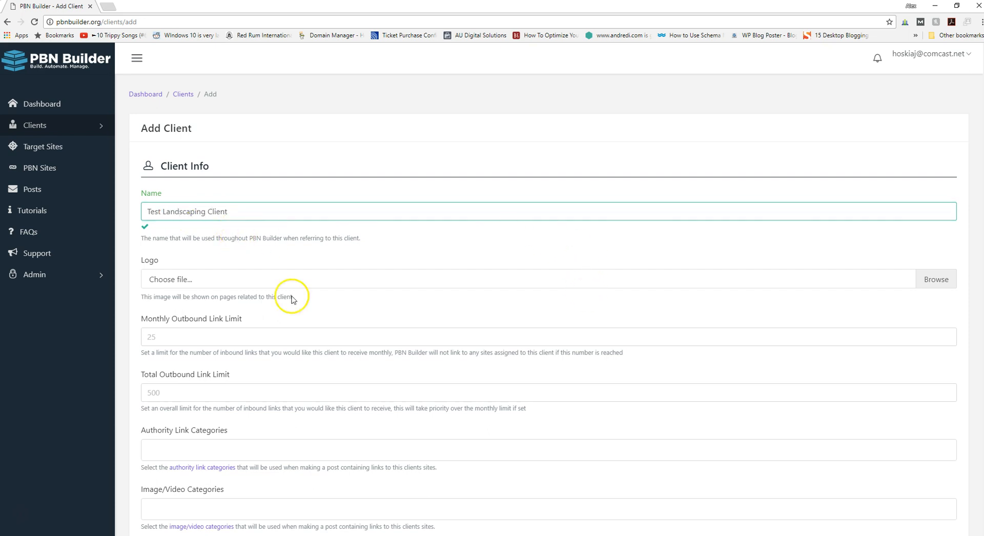
- Attach the AT&T Stadium image as the client's logo
click(212, 279)
click(337, 159)
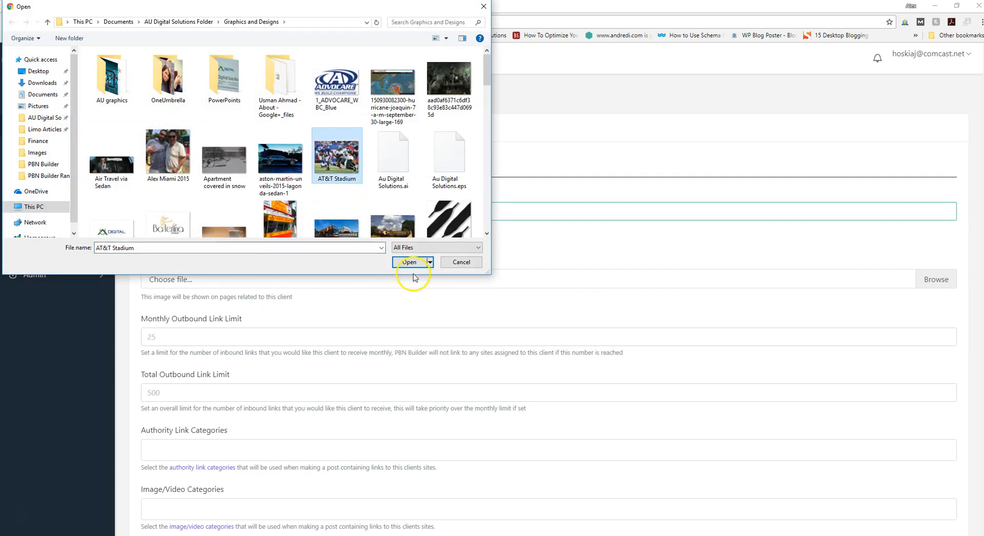
click(410, 262)
scroll(202, 216, down, 3)
- Set the total outbound link limit to 500 and save the client
click(157, 224)
text(500)
scroll(209, 283, down, 2)
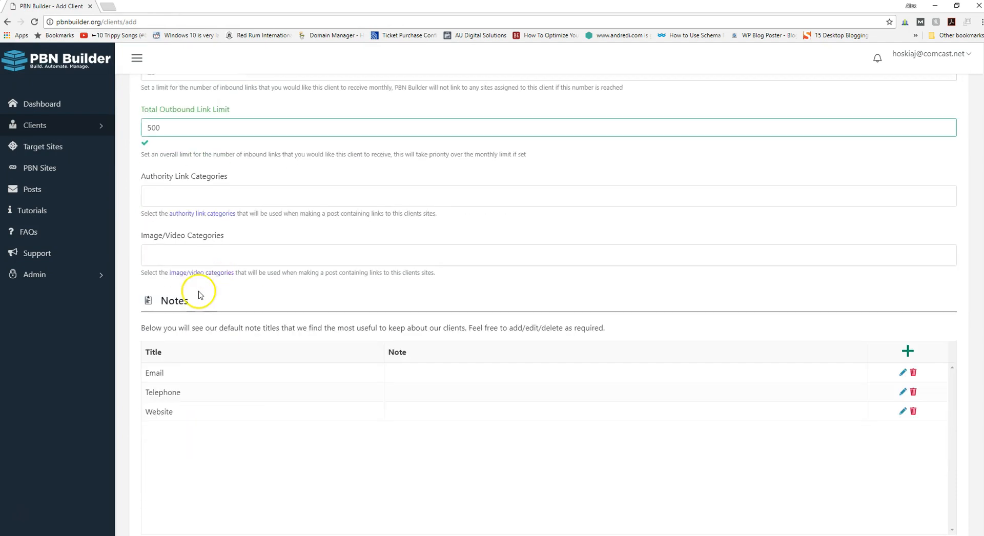
scroll(180, 444, down, 2)
click(163, 462)
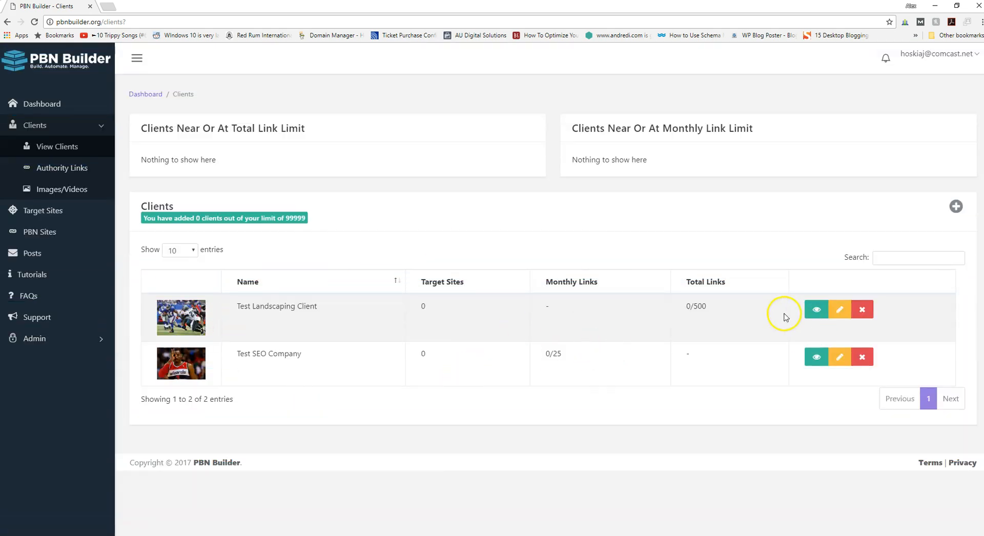
drag(683, 284, 747, 285)
click(747, 286)
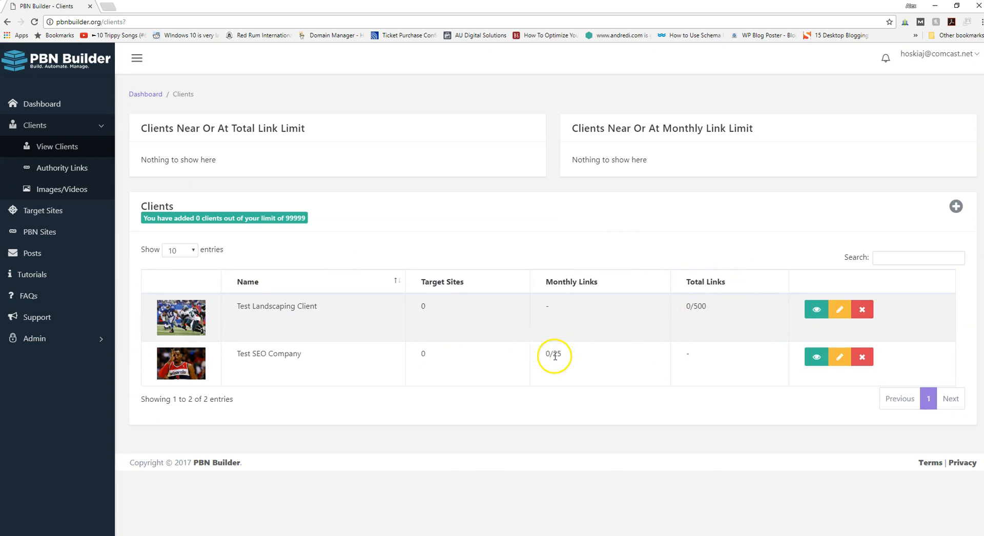
drag(569, 353, 542, 354)
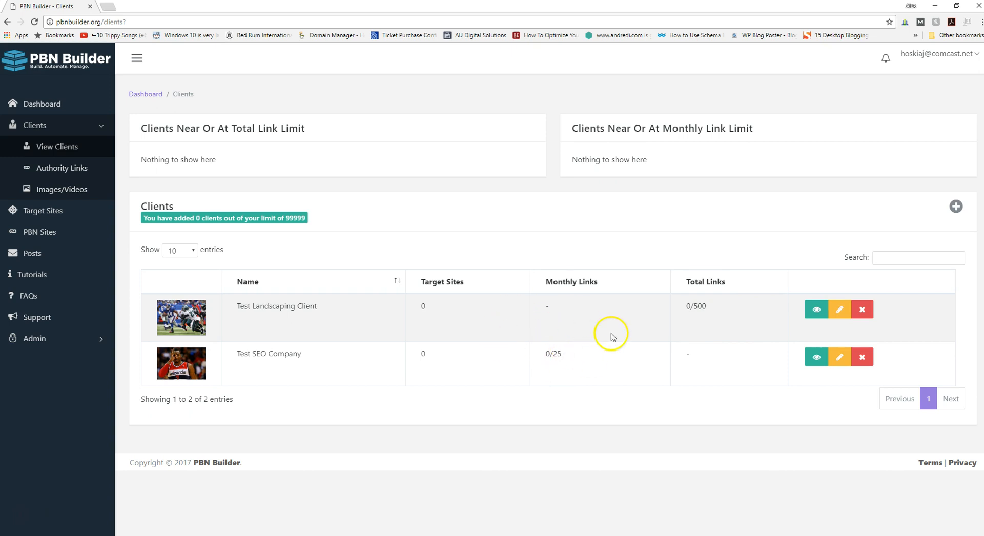
double_click(561, 358)
click(567, 352)
drag(747, 302, 674, 308)
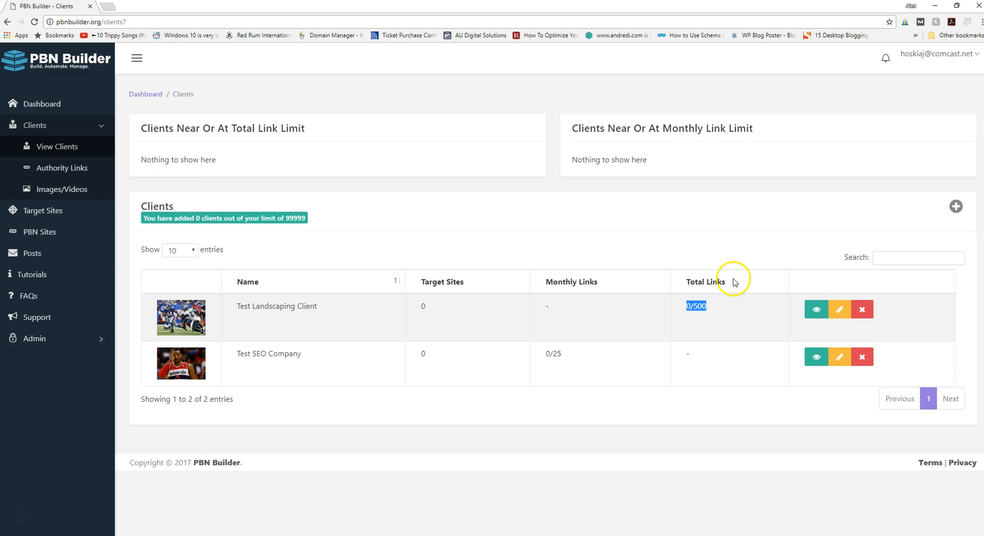
click(708, 308)
drag(708, 308, 686, 306)
click(698, 304)
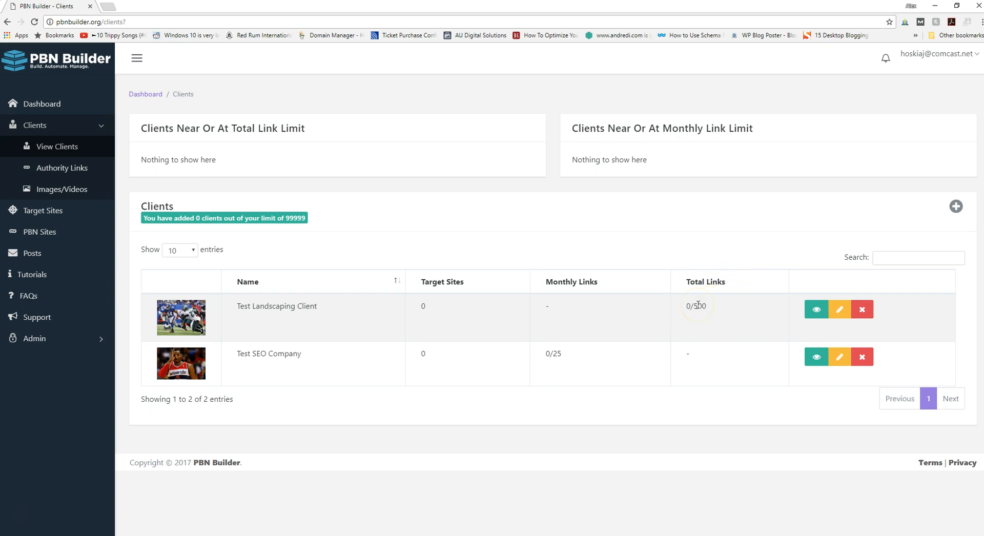
click(711, 306)
drag(711, 308, 686, 307)
click(687, 306)
drag(589, 354, 539, 358)
click(578, 359)
drag(758, 329, 685, 306)
click(735, 308)
click(578, 361)
drag(566, 356, 543, 357)
click(567, 356)
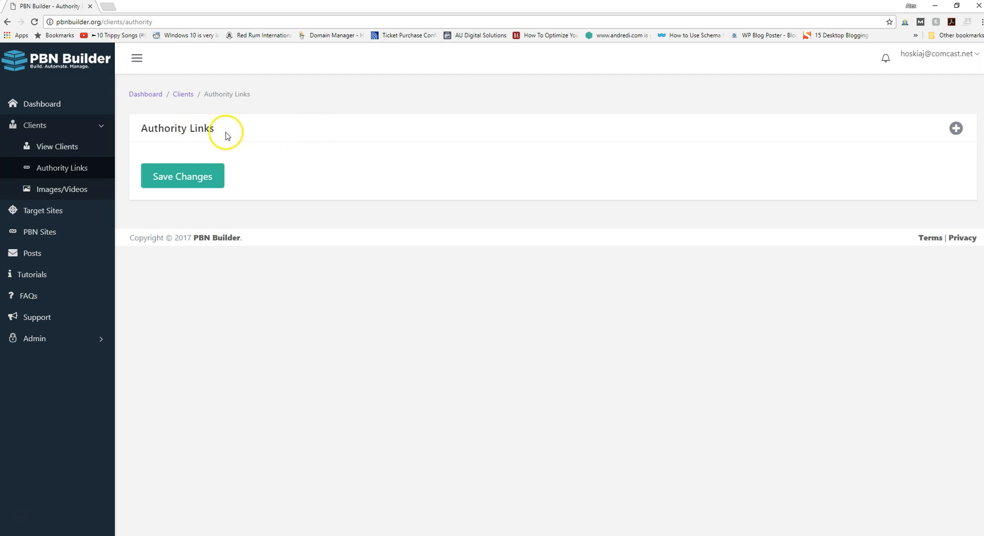
- Create an authority link category named 'Test SEO Company'
click(956, 128)
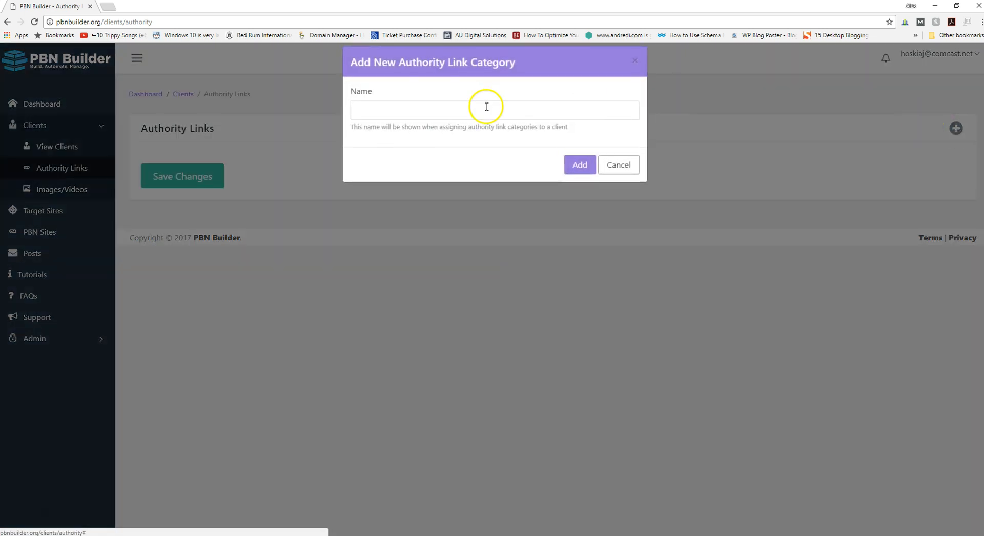
text(Test SEO)
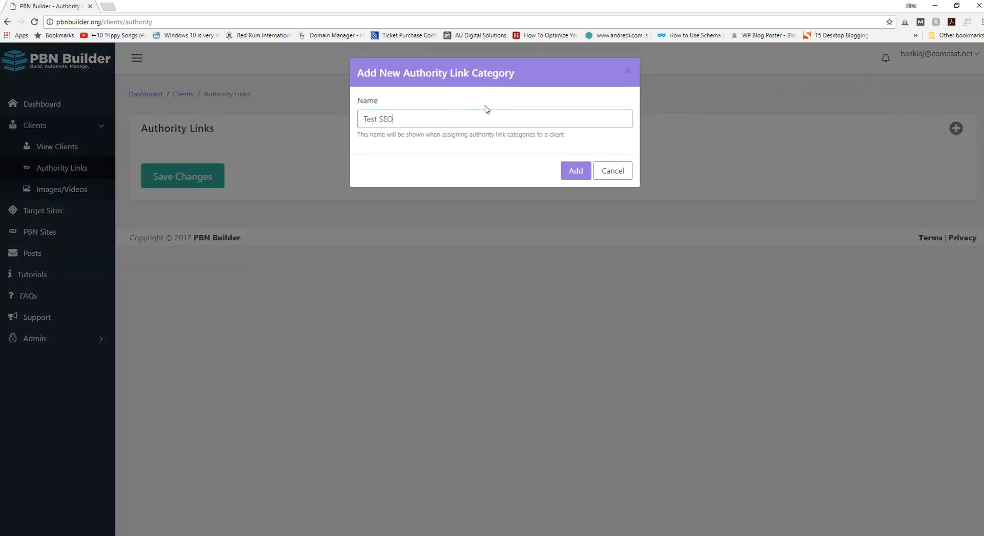
text( Company)
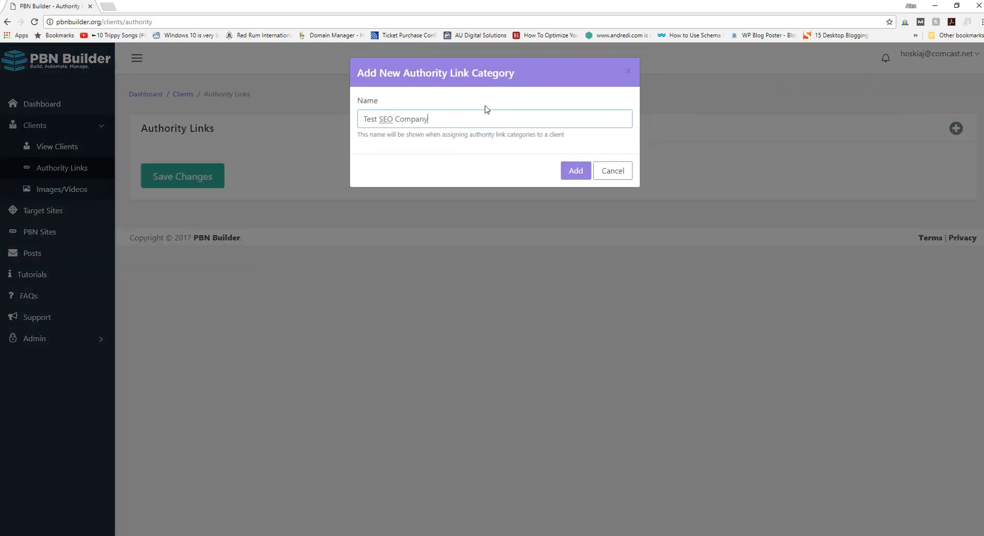
click(575, 171)
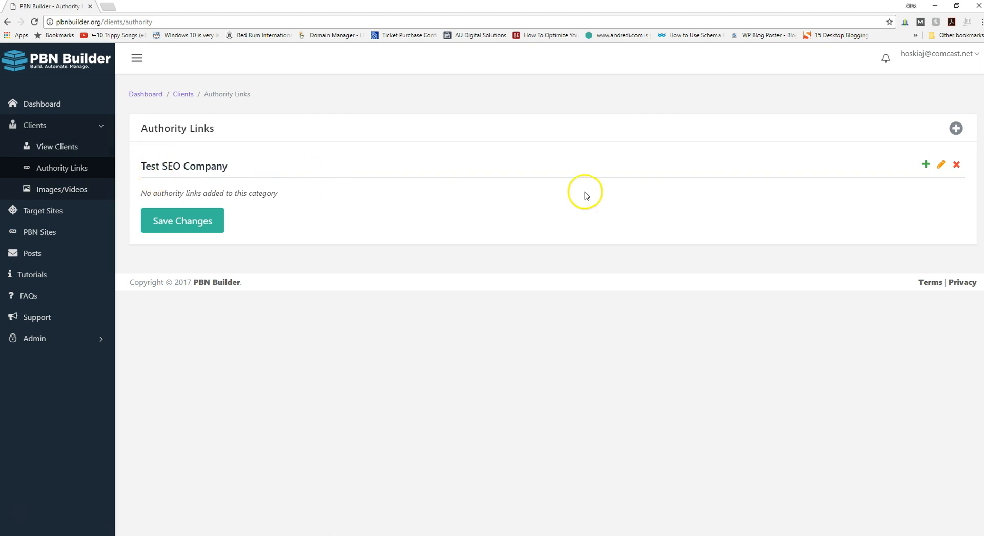
- Paste the comma-separated SEO anchor list into a new link, removing a stray leading character
click(927, 165)
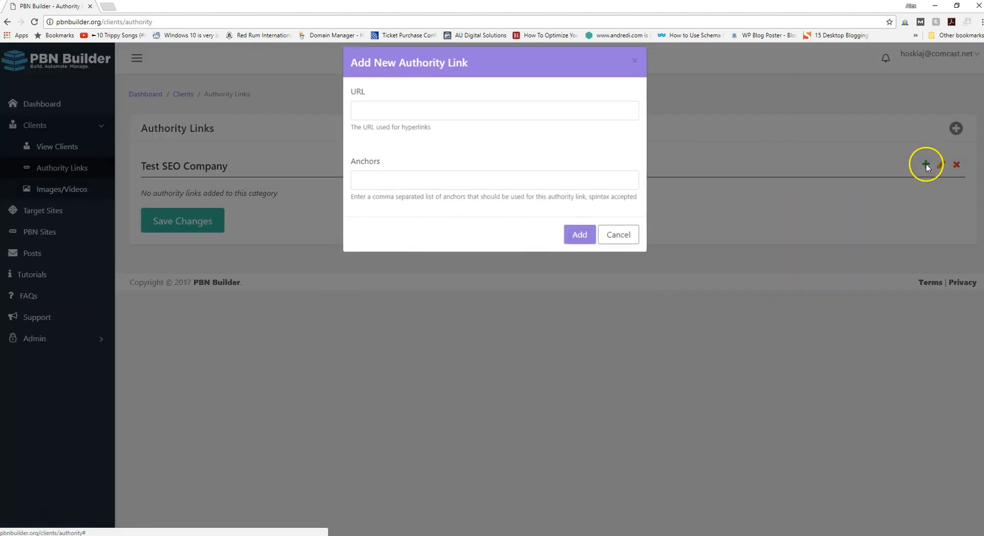
click(398, 123)
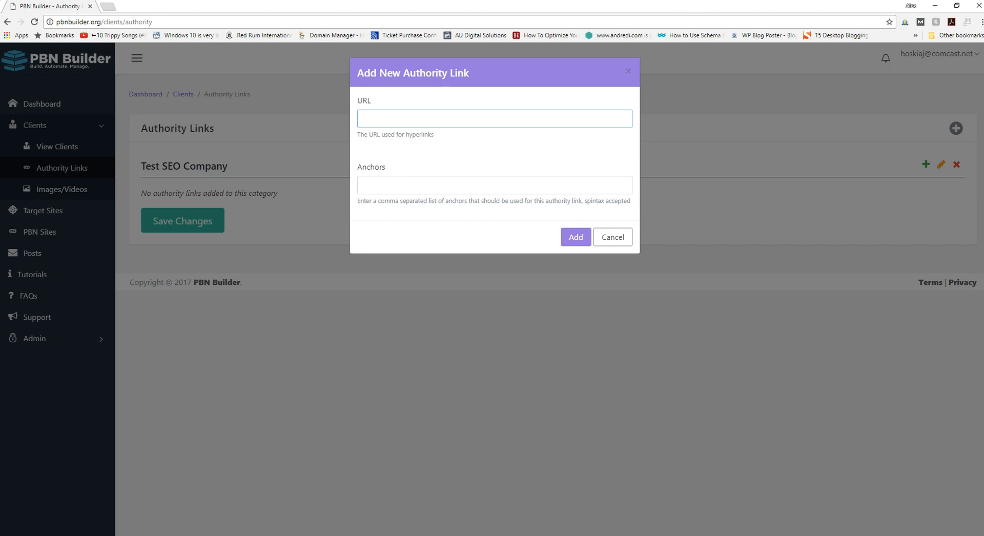
key(alt+Tab)
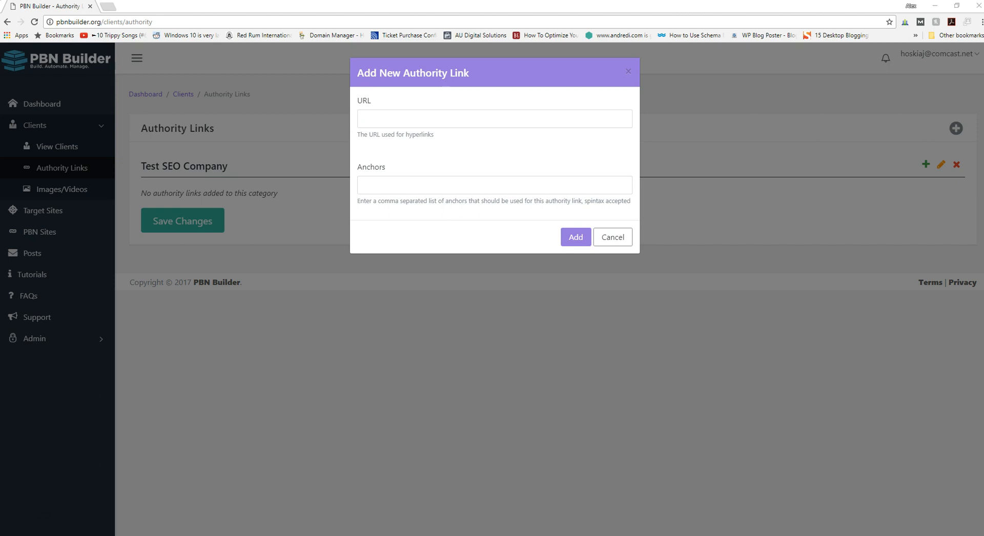
click(391, 183)
key(ctrl+v)
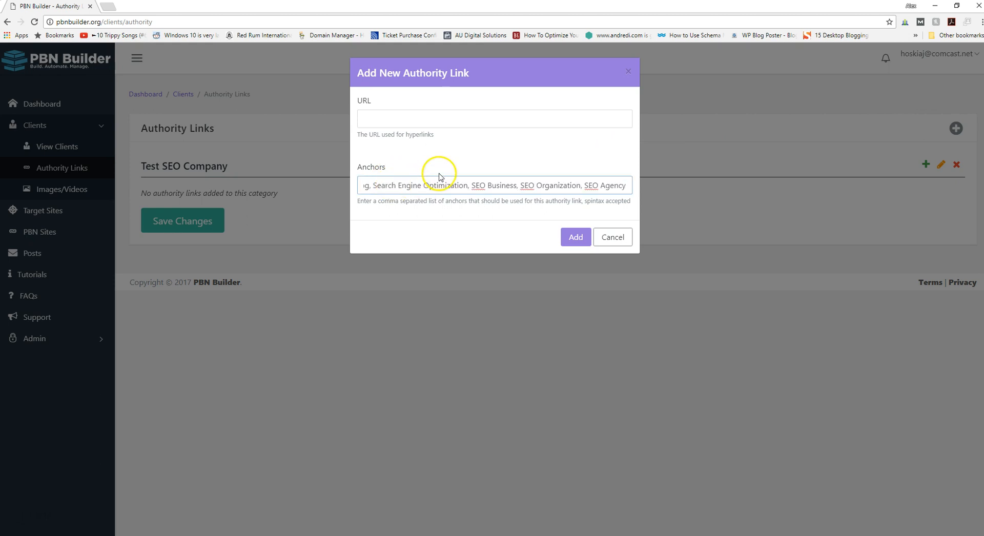
drag(626, 185, 293, 187)
click(426, 158)
drag(381, 185, 337, 186)
key(BackSpace)
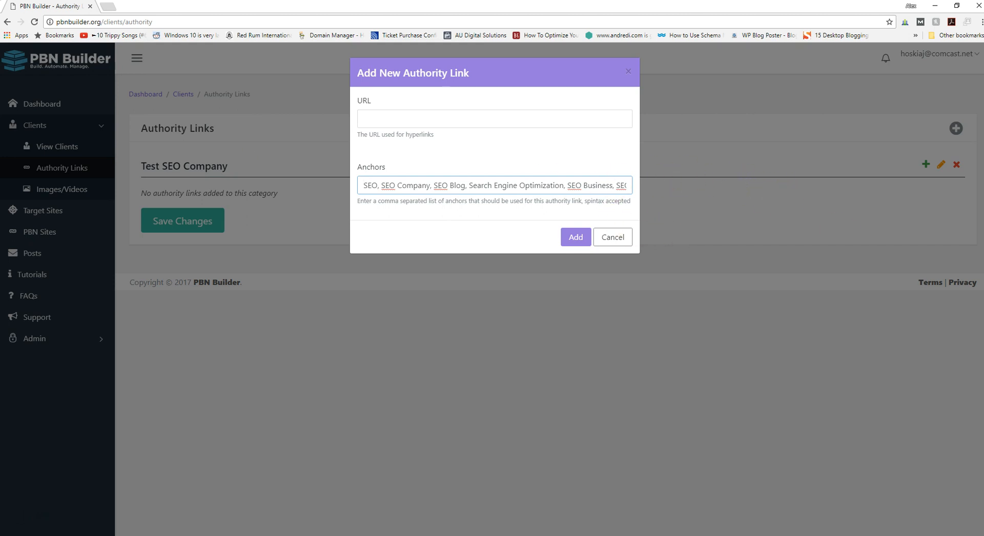
drag(362, 184, 671, 191)
key(alt+Tab)
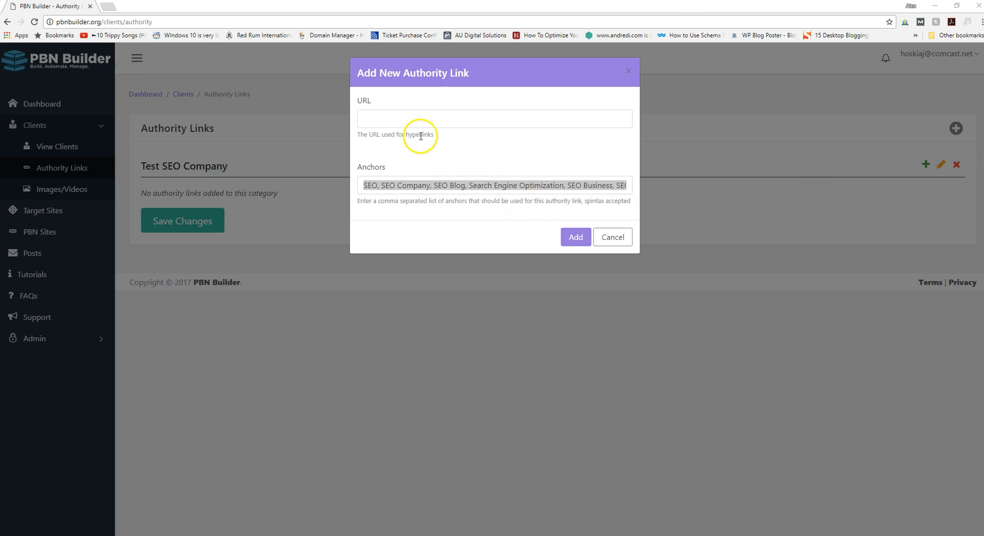
click(410, 121)
text(https://moz.com/blog)
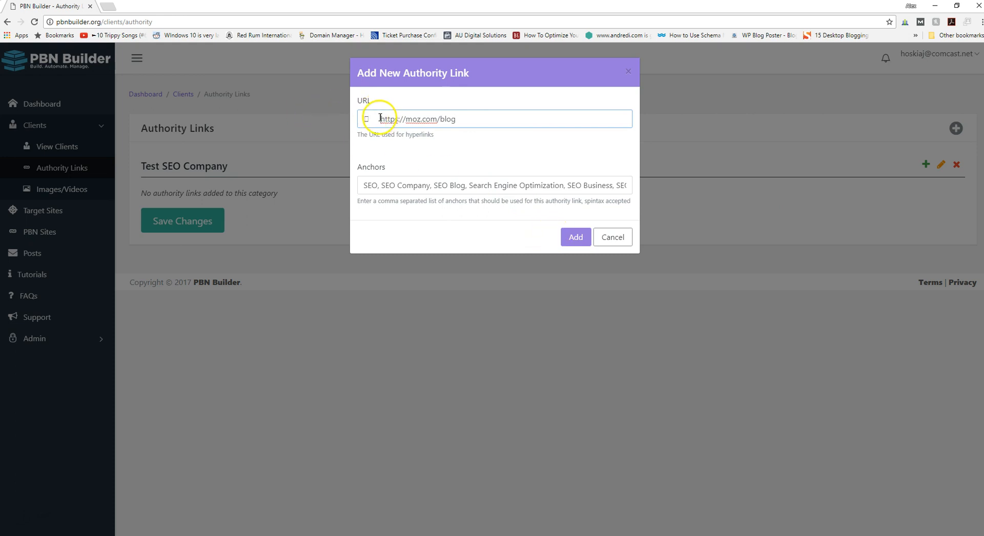
click(569, 236)
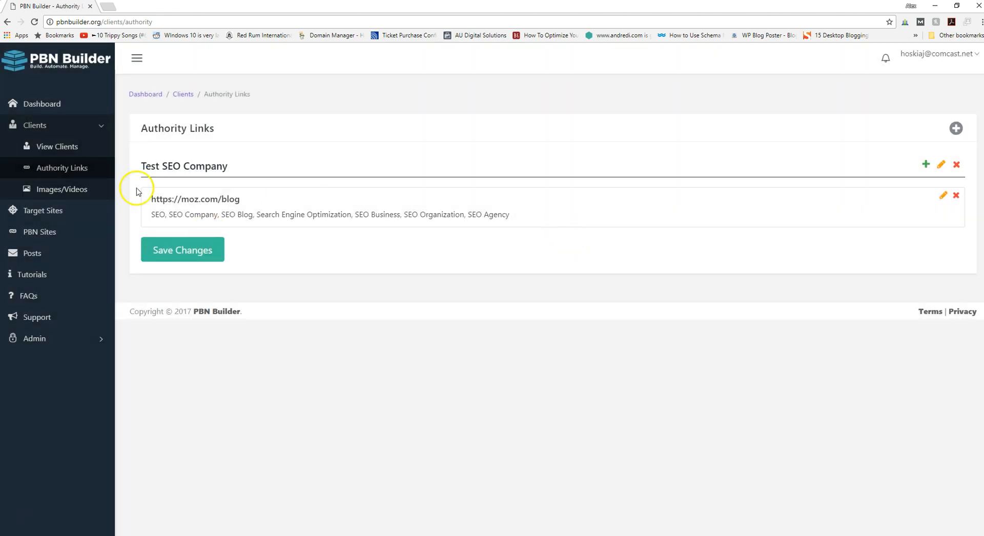
click(926, 164)
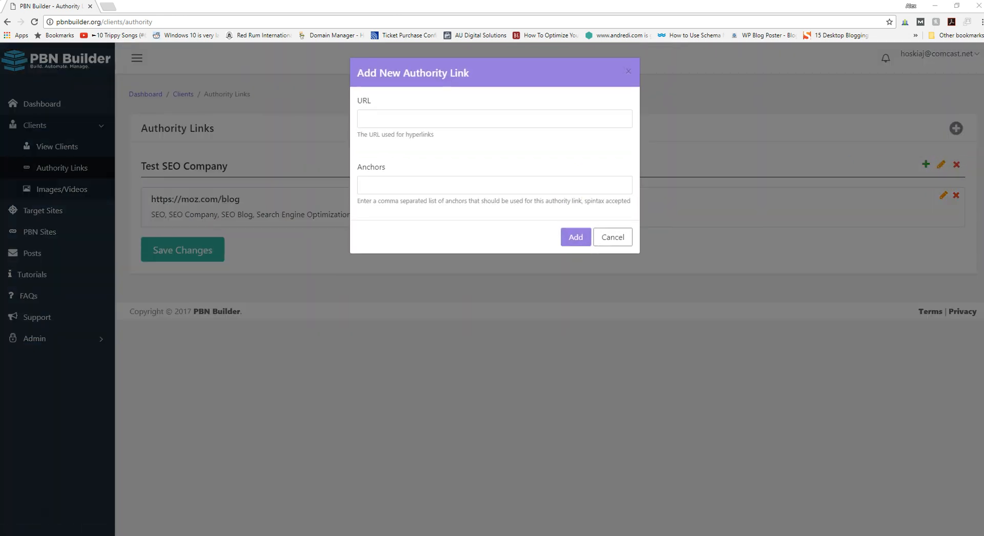
click(404, 115)
text(https://www.seo.com/blog)
drag(379, 120, 324, 106)
key(BackSpace)
- Paste the same SEO anchor list, clean its start, and add the seo.com link
key(alt+Tab)
click(369, 185)
text(□ SEO, SEO Company, SEO Blog, Search Engine Optimization, SEO Business, SEO Organization, SEO Agency)
drag(369, 185, 264, 178)
click(350, 191)
drag(381, 185, 300, 179)
key(BackSpace)
click(574, 239)
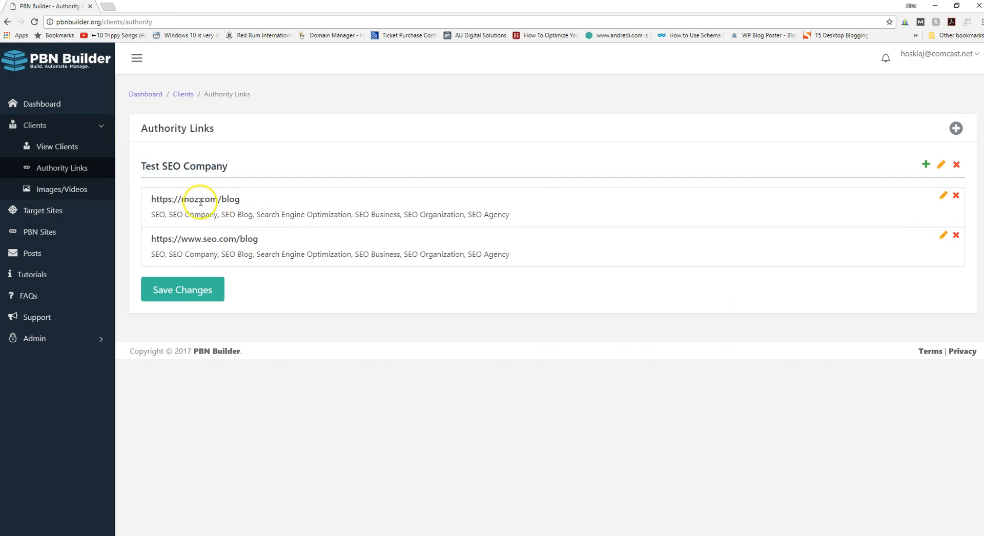
- Review the moz.com link's anchor keywords and save the authority link changes
mouse_move(139, 213)
mouse_down()
mouse_move(530, 215)
mouse_move(147, 215)
mouse_up()
click(160, 213)
mouse_move(152, 216)
mouse_down()
mouse_move(518, 222)
mouse_move(149, 209)
mouse_up()
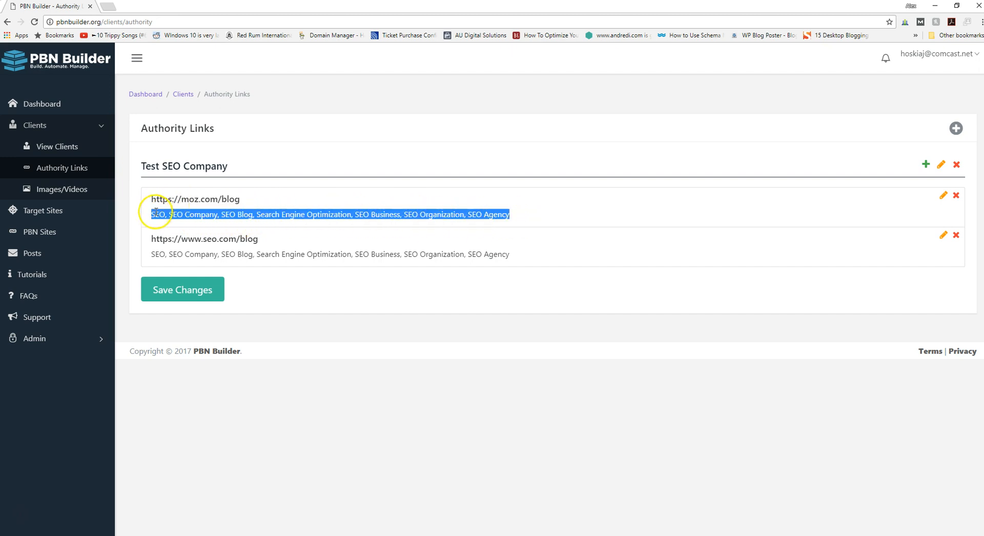
click(156, 211)
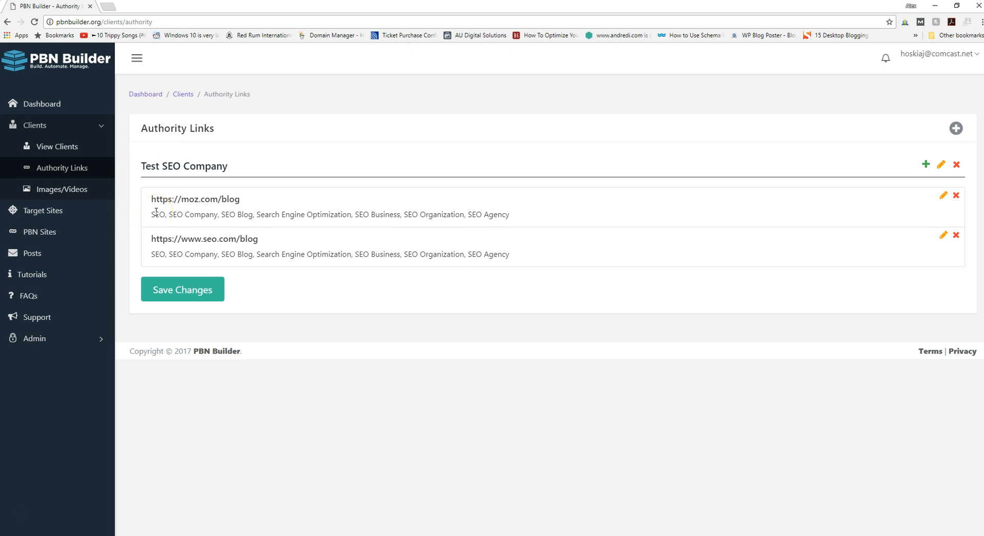
drag(150, 216, 254, 216)
click(159, 217)
click(262, 215)
drag(505, 217, 136, 211)
click(197, 214)
click(166, 292)
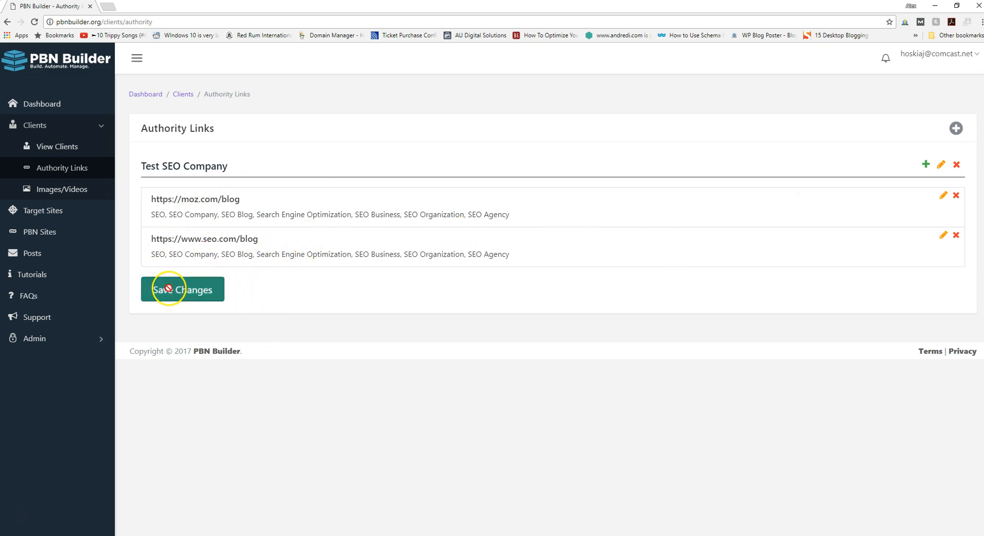
- Save, then reconfirm the Test SEO Company category and moz.com/blog link unchanged
click(169, 292)
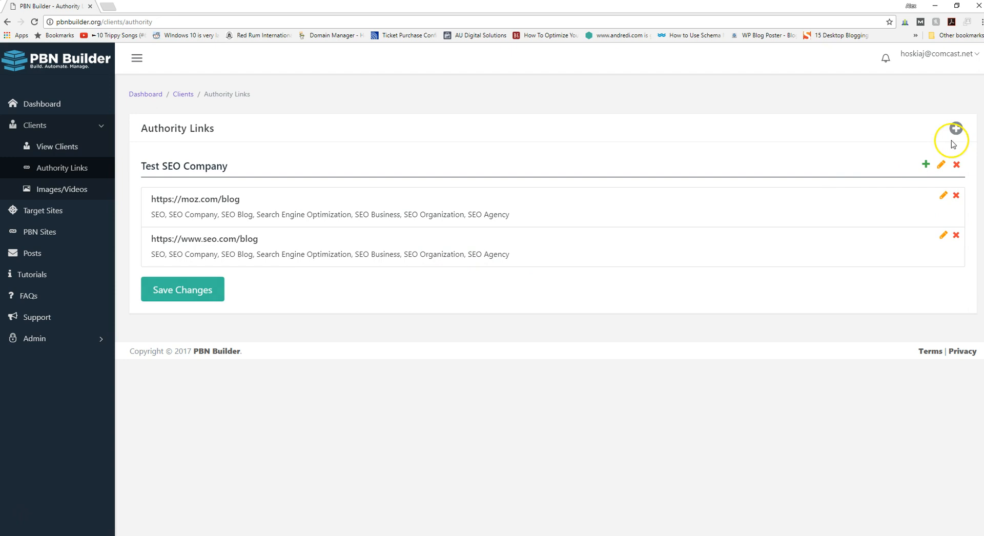
click(941, 165)
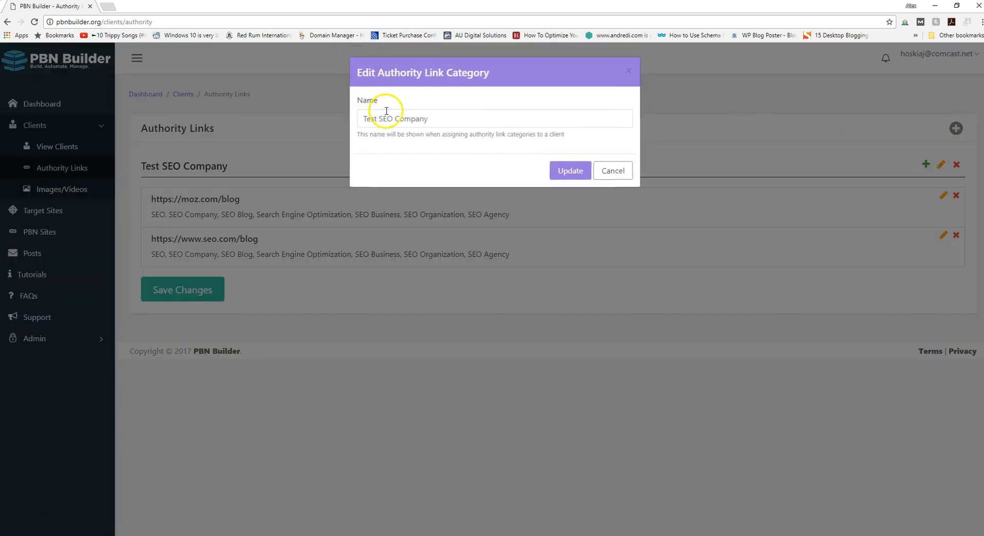
click(558, 174)
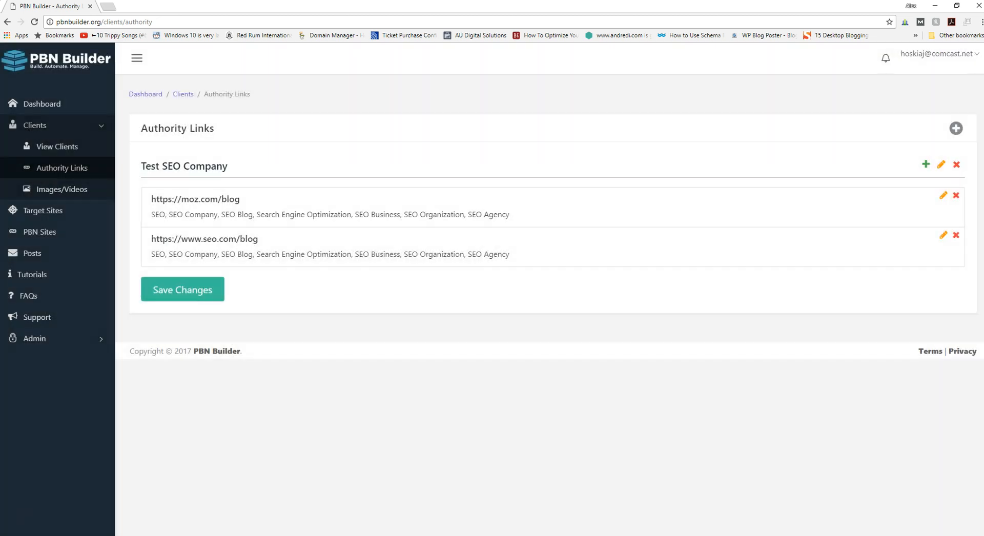
click(943, 196)
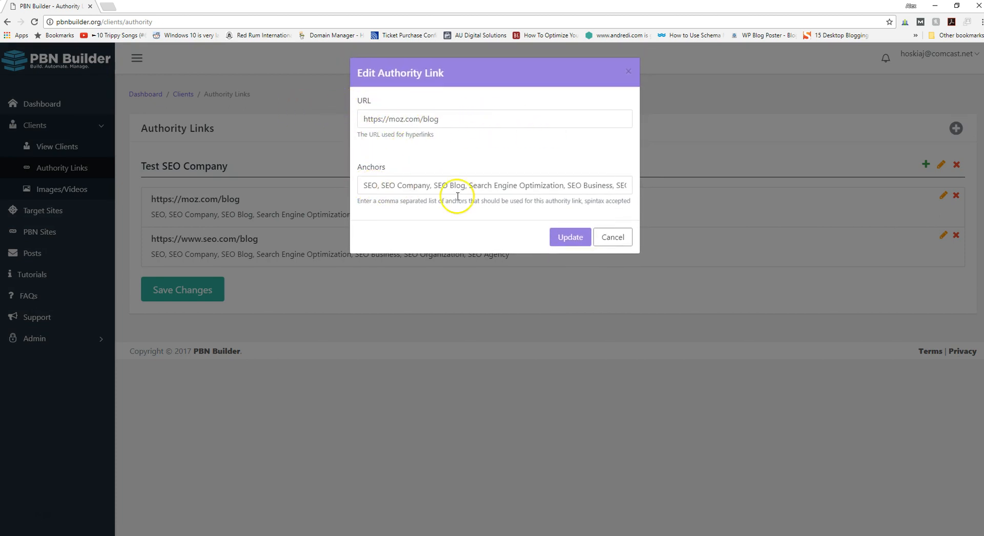
click(568, 239)
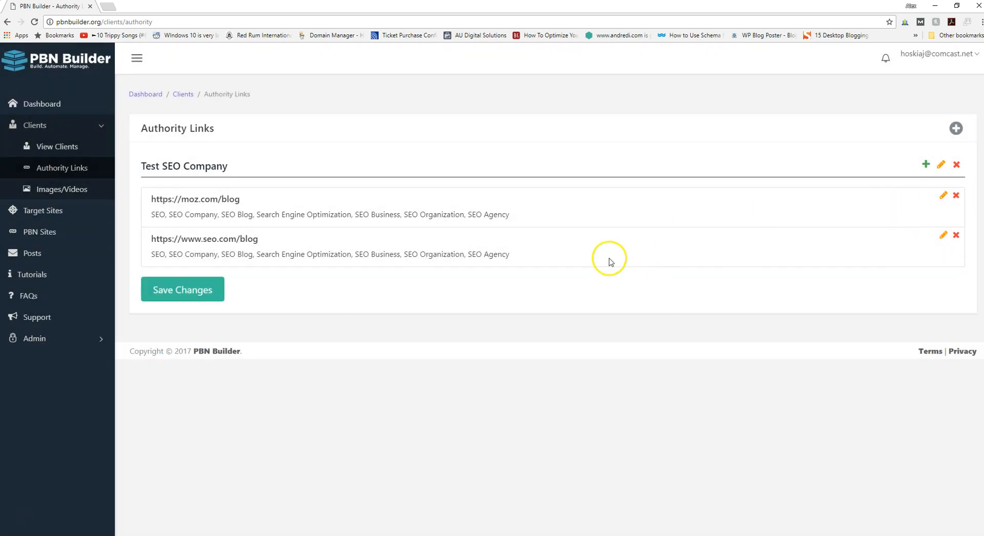
click(52, 191)
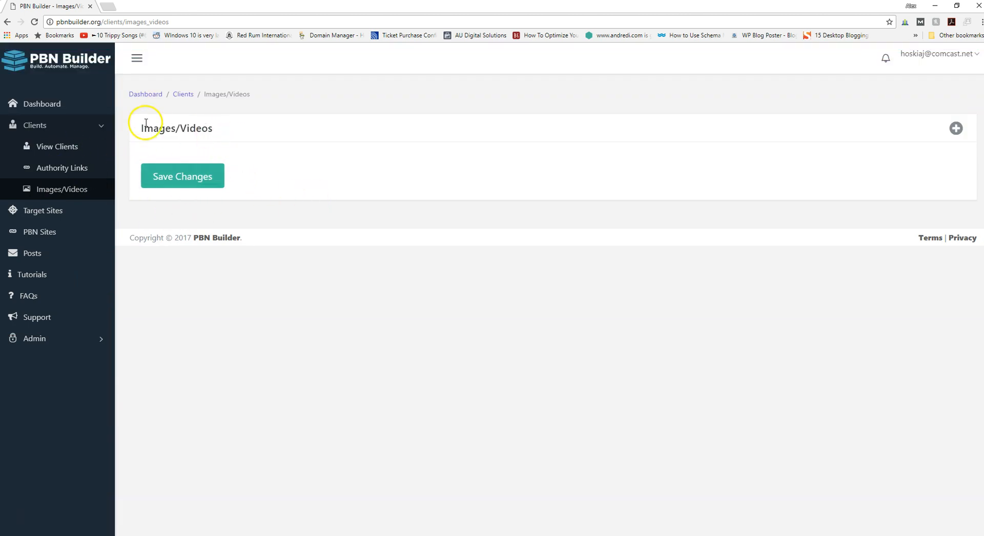
- Add a 'Test SEO Company' image/video category and open its empty Images picker on Search
click(956, 131)
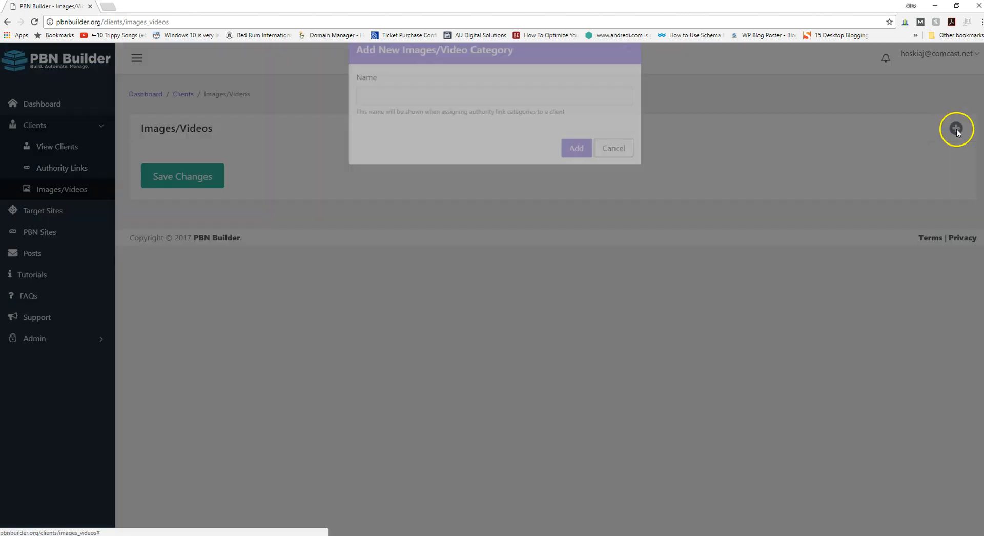
click(387, 121)
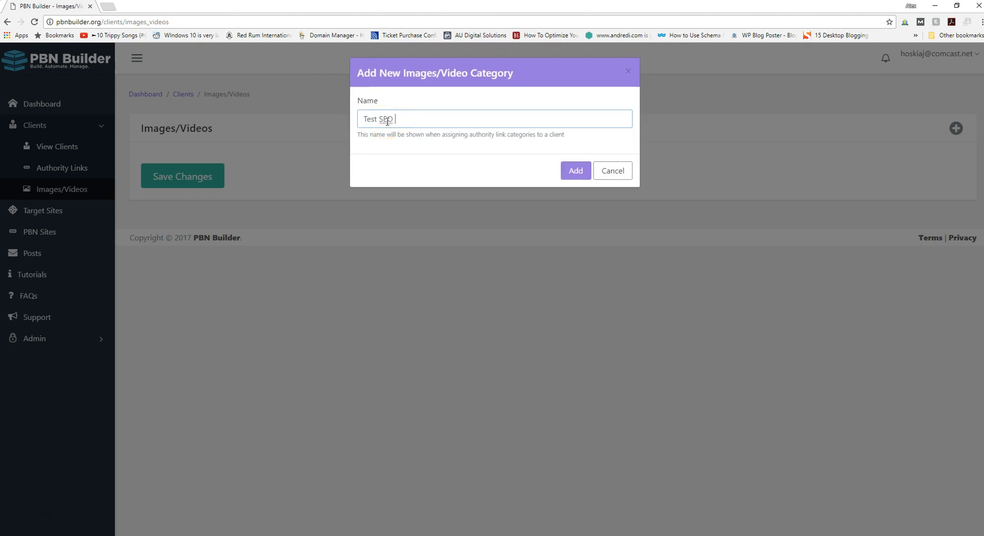
click(576, 170)
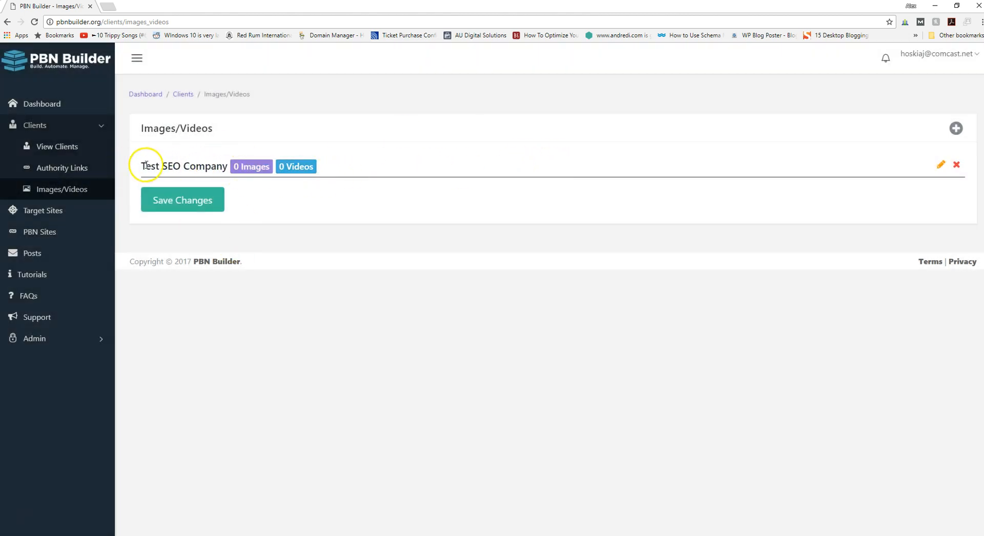
click(250, 170)
click(468, 88)
click(49, 107)
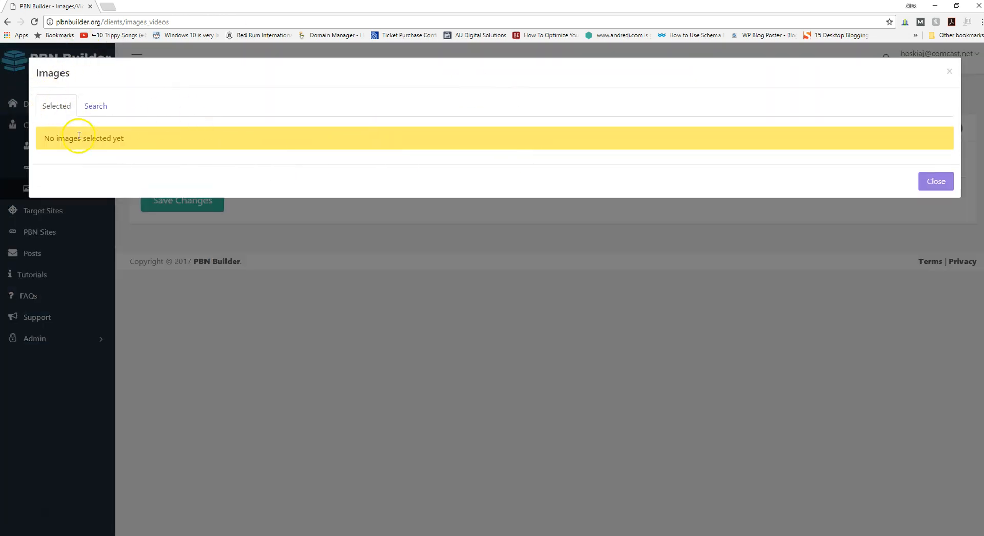
- Search the stock images for 'SEO' and preview the first result at its source
click(91, 108)
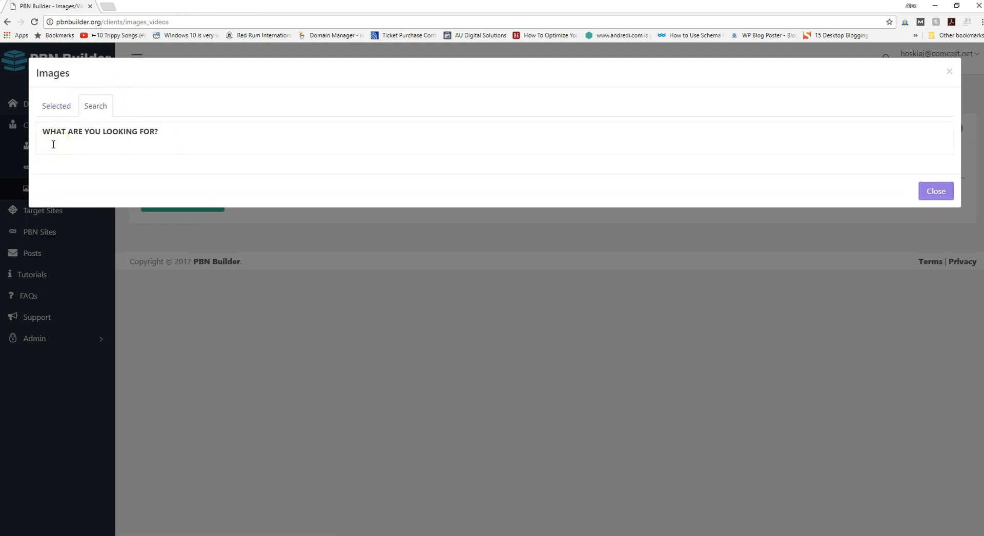
text(SE)
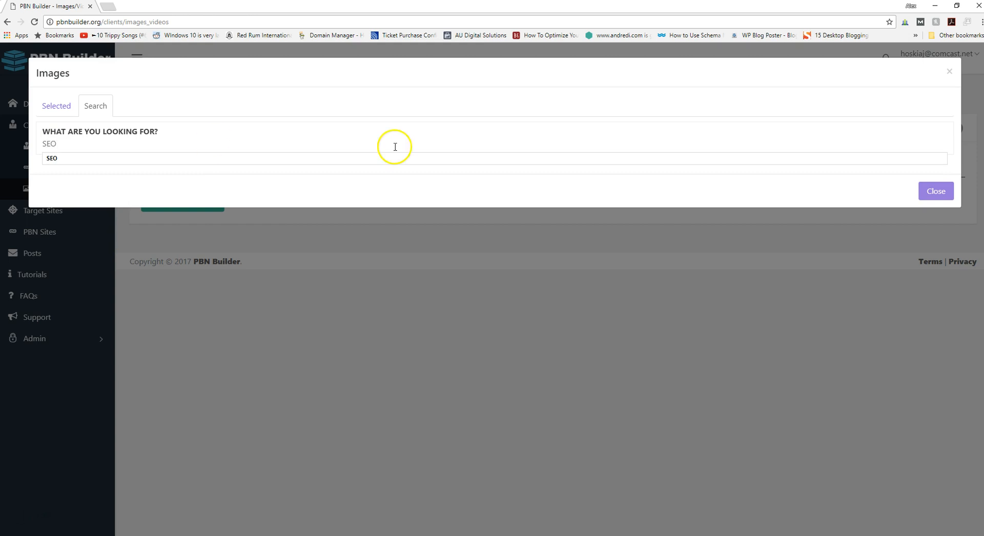
text(O)
key(Return)
mouse_move(188, 190)
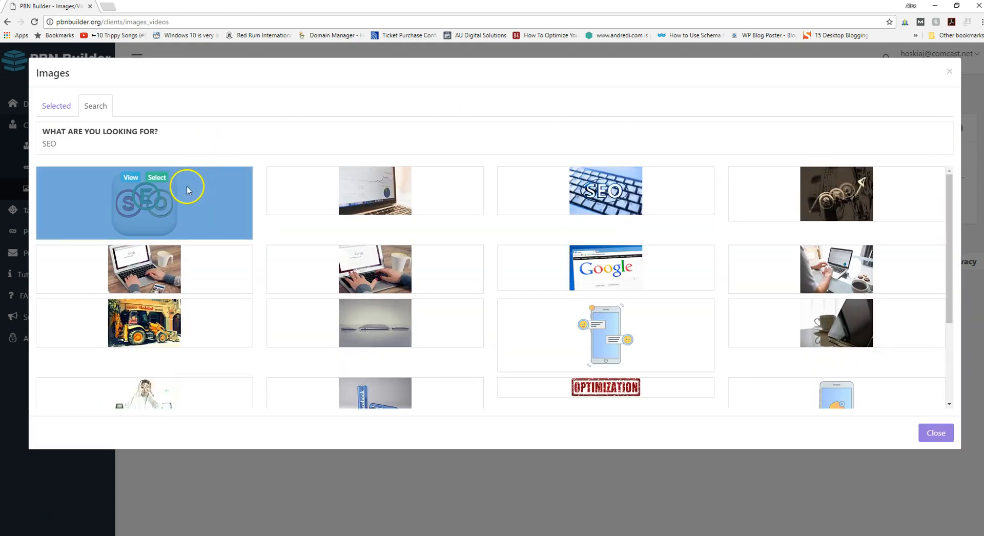
click(133, 179)
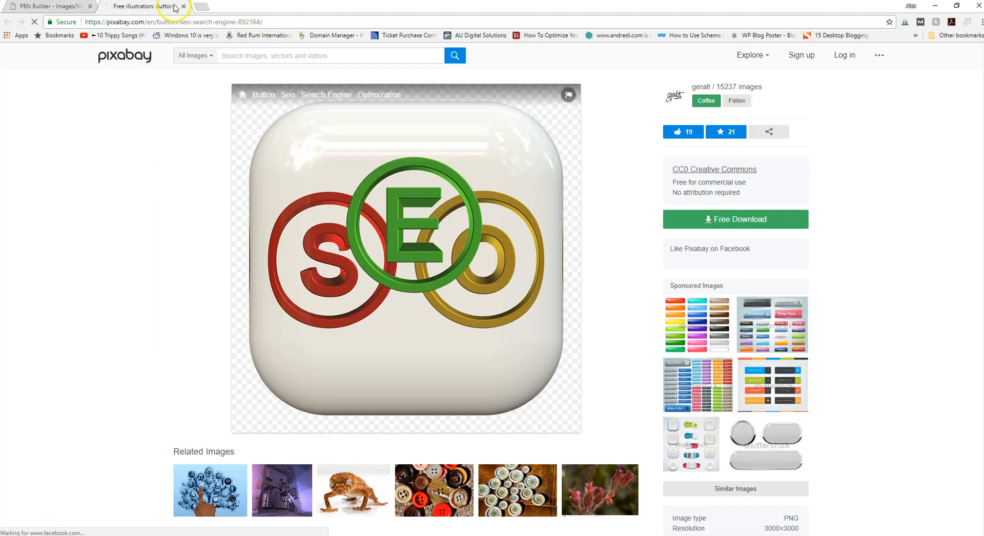
click(184, 7)
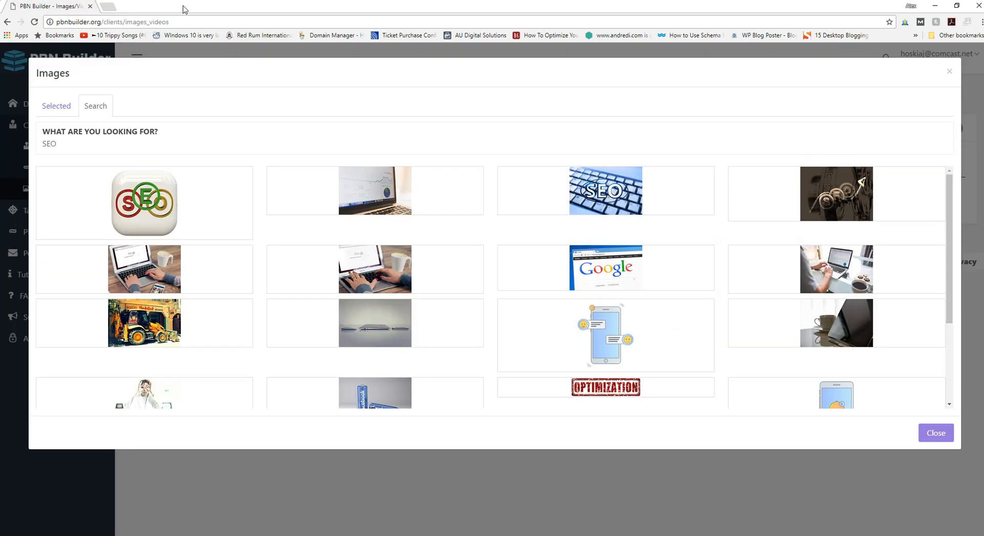
- Select eleven SEO images, including the glossy button, laptop chart, keyboard and gears images
mouse_move(158, 181)
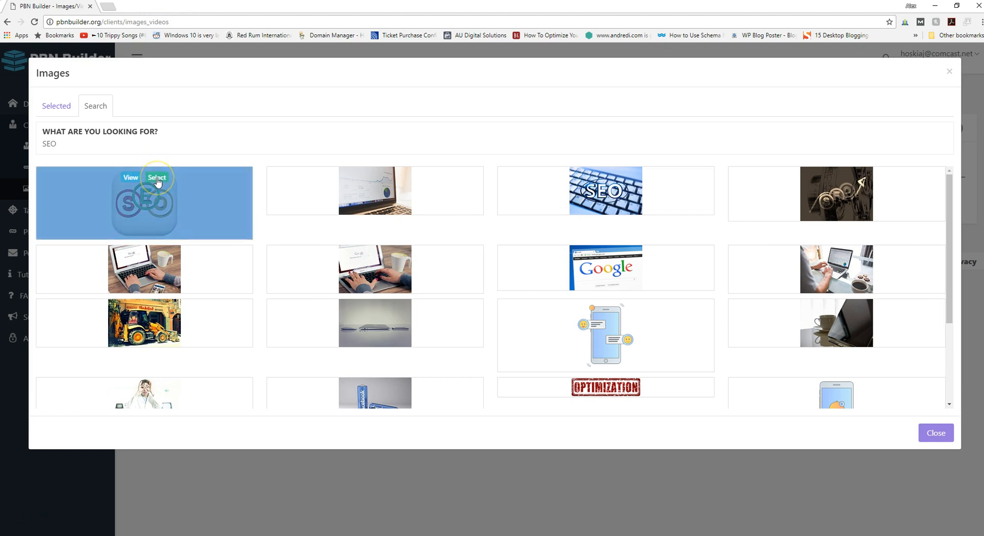
click(157, 179)
click(388, 178)
click(619, 178)
click(849, 178)
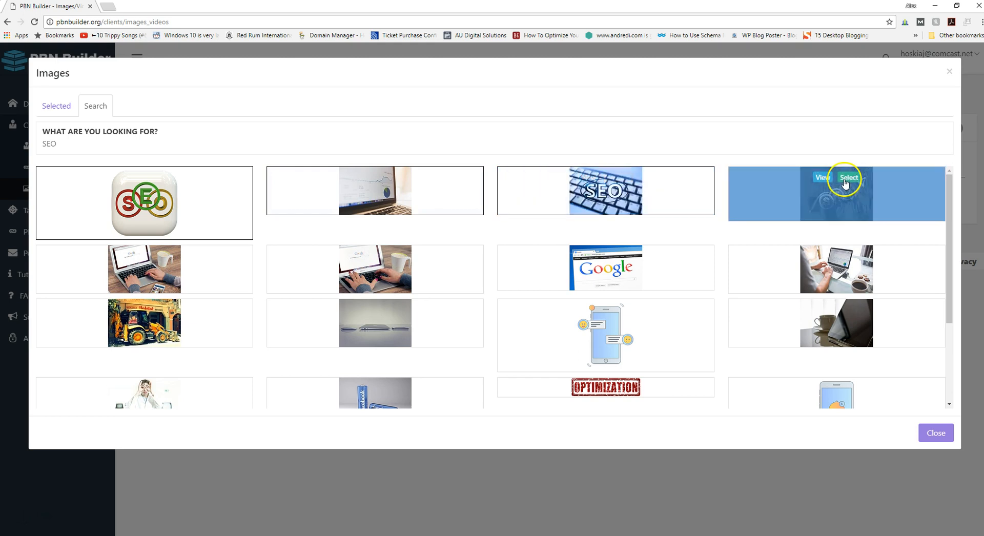
click(847, 257)
click(382, 256)
click(164, 257)
scroll(195, 328, down, 3)
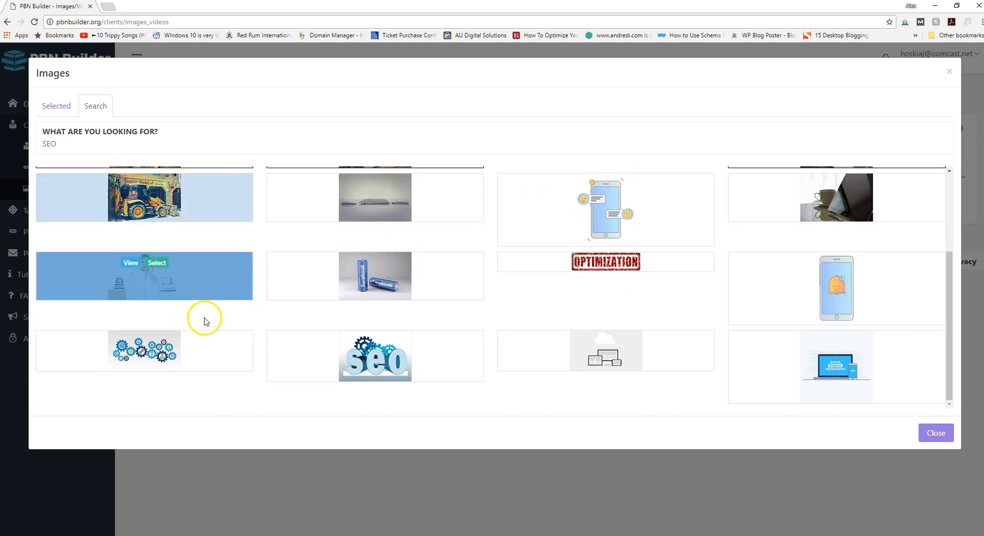
click(389, 341)
click(156, 341)
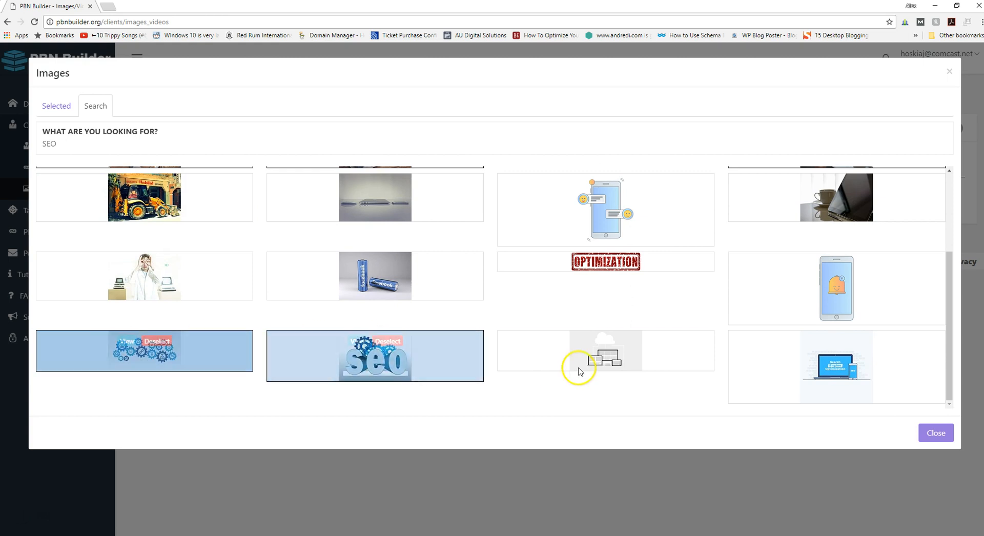
click(620, 341)
mouse_move(824, 350)
click(849, 342)
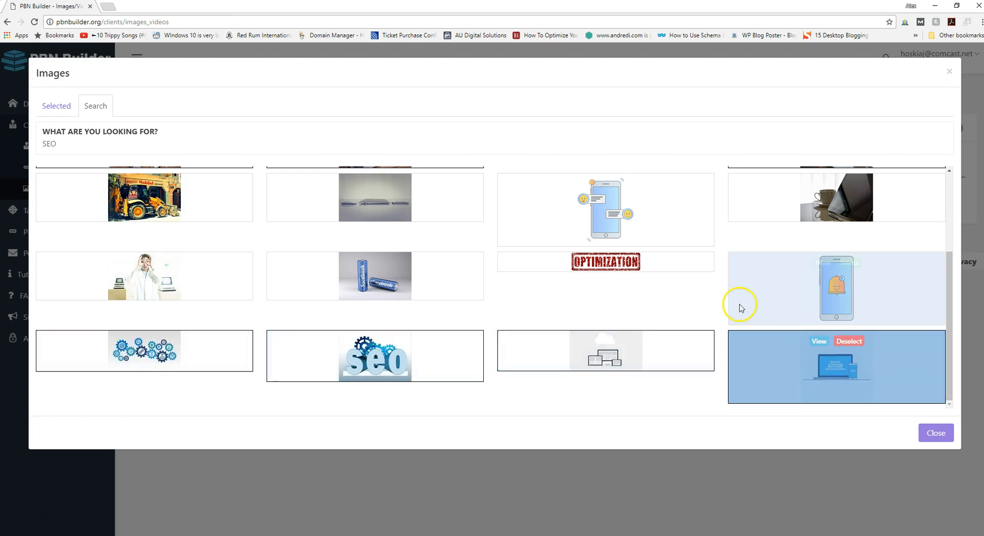
- Review the eleven chosen images under Selected and close the Images dialog
scroll(738, 303, up, 3)
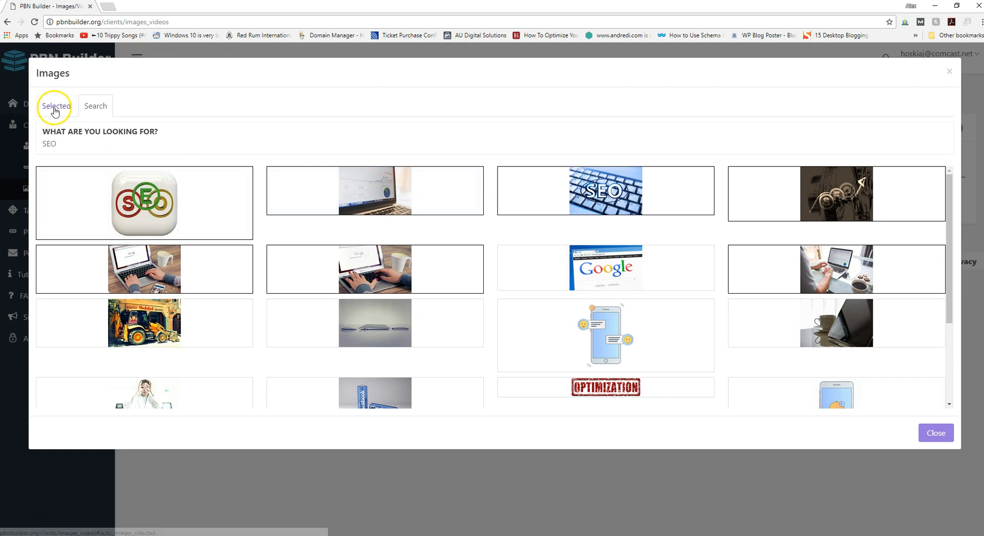
click(52, 107)
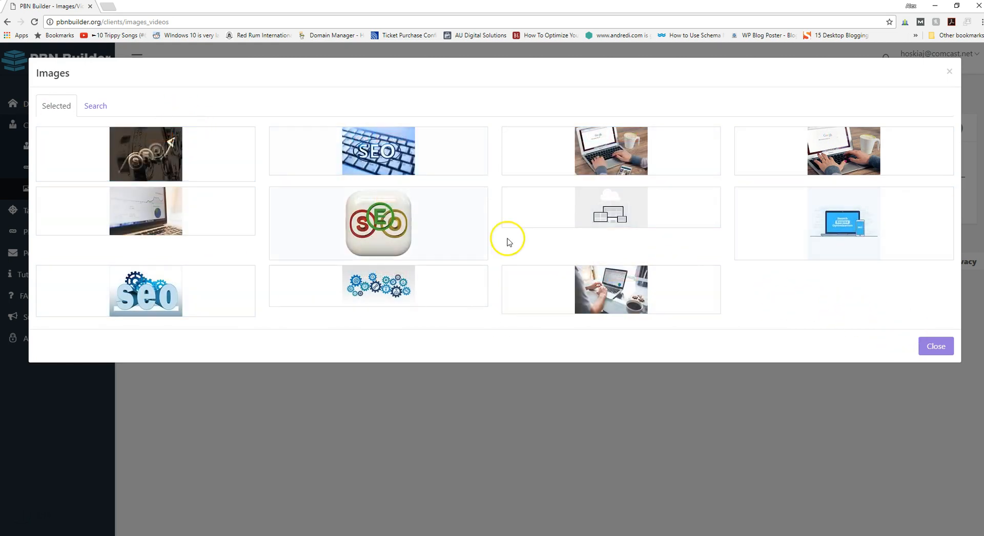
click(928, 349)
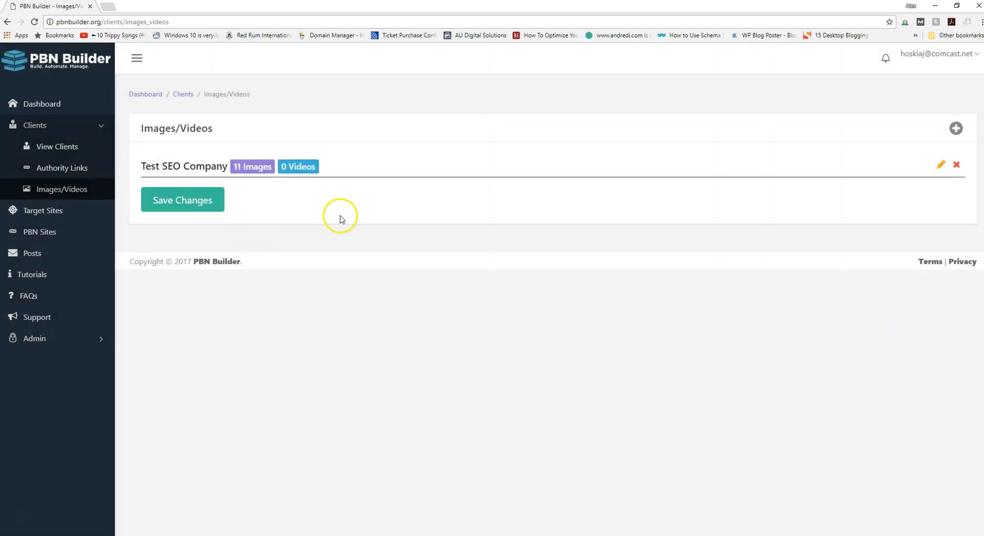
- Search videos for SEO for Test SEO Company and preview the first result on YouTube
click(296, 168)
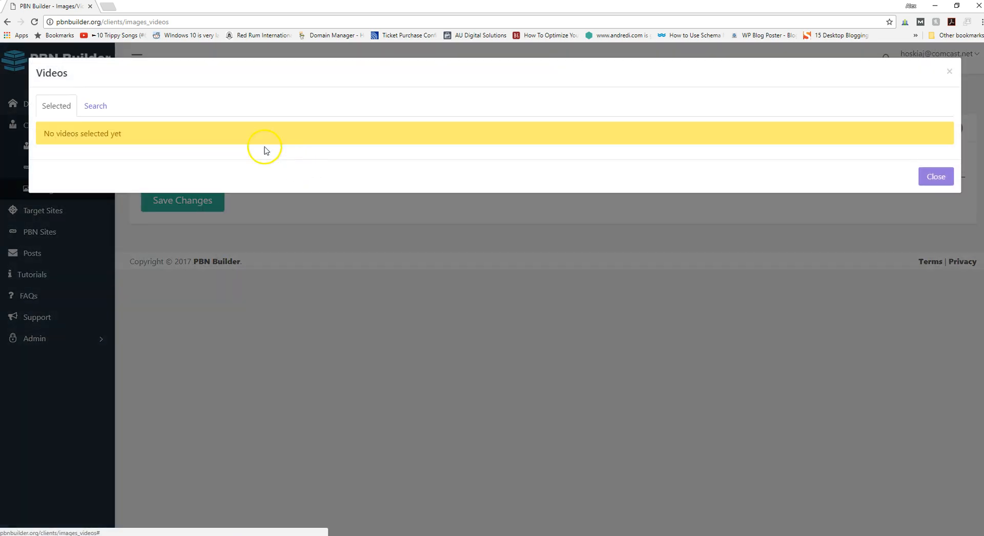
click(100, 116)
click(86, 148)
text(SEO)
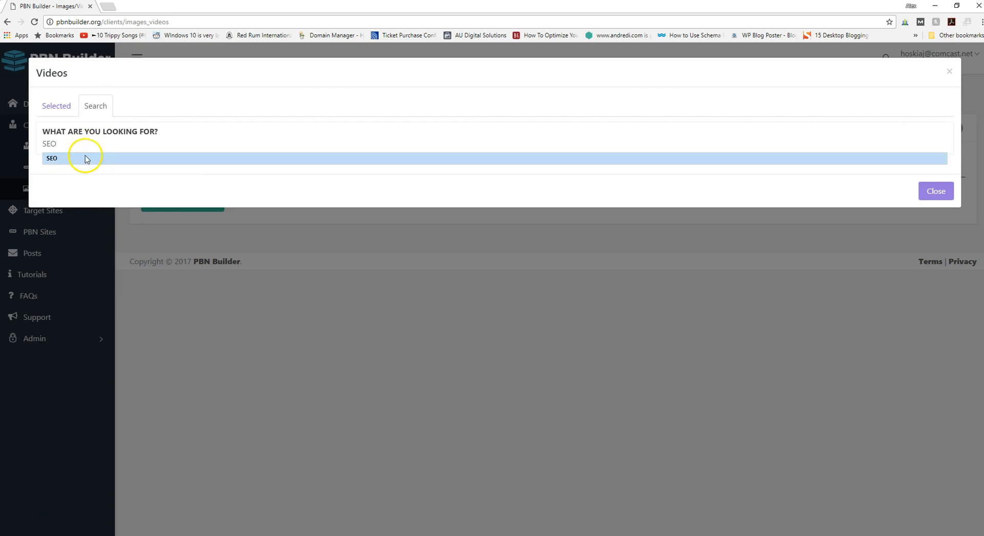
click(85, 157)
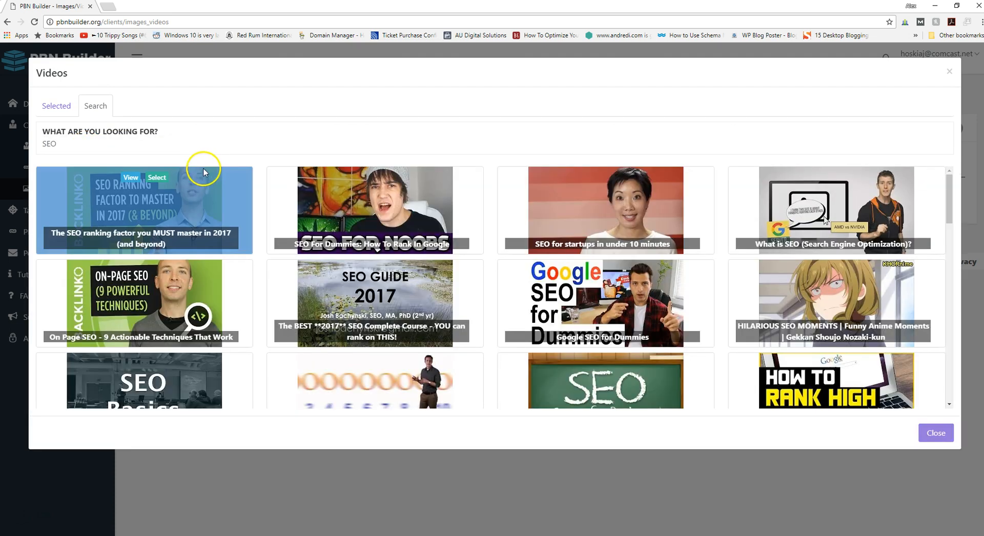
click(131, 180)
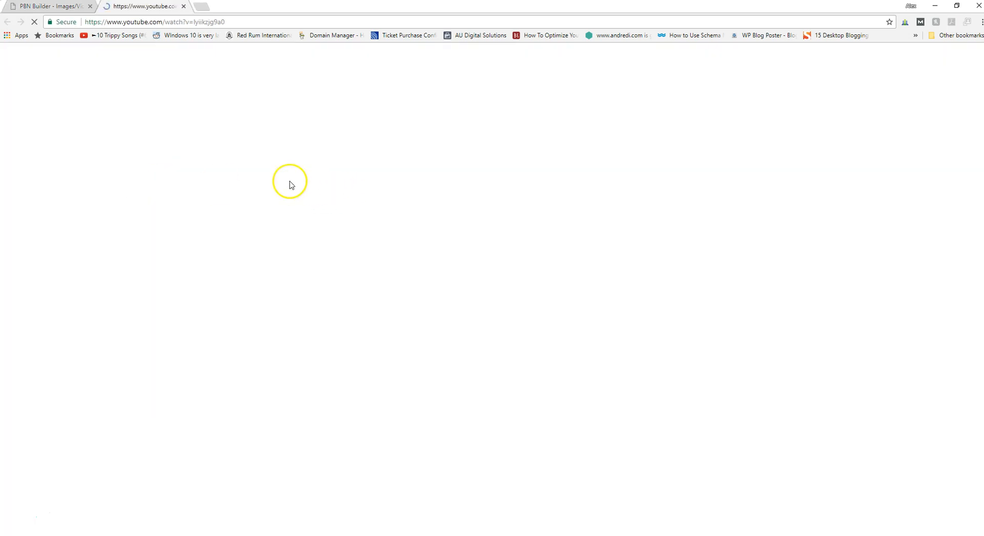
click(184, 7)
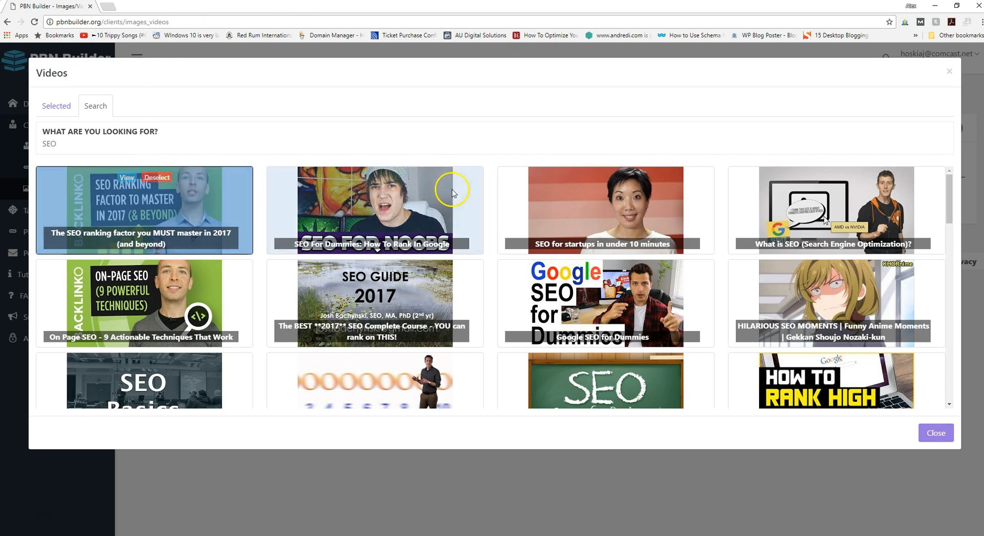
- Add SEO videos: SEO For Dummies, SEO for startups, What is SEO, SEO GUIDE 2017 and On Page SEO
click(389, 178)
click(619, 178)
click(849, 178)
click(621, 270)
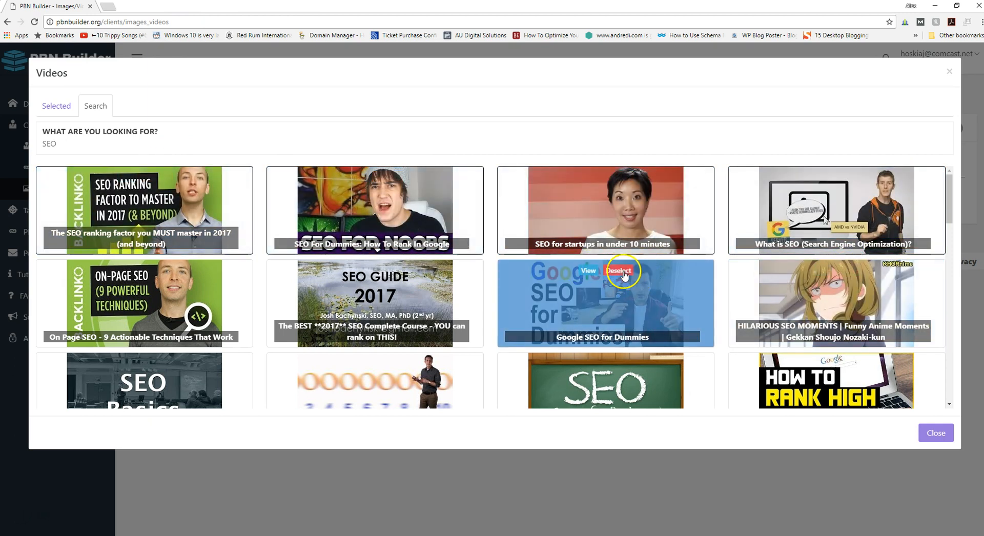
click(390, 270)
click(157, 271)
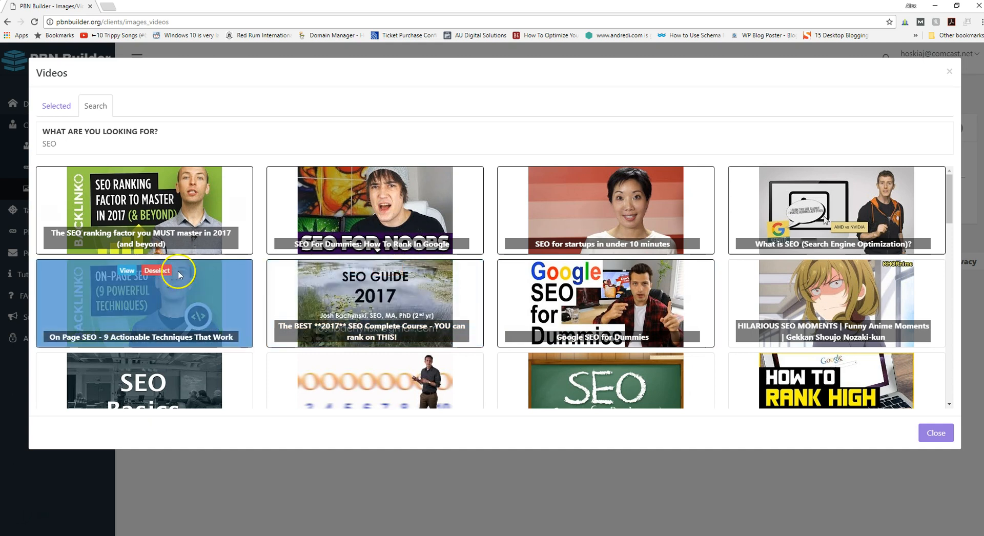
- Review the seven chosen videos and save the image and video assignments
click(57, 105)
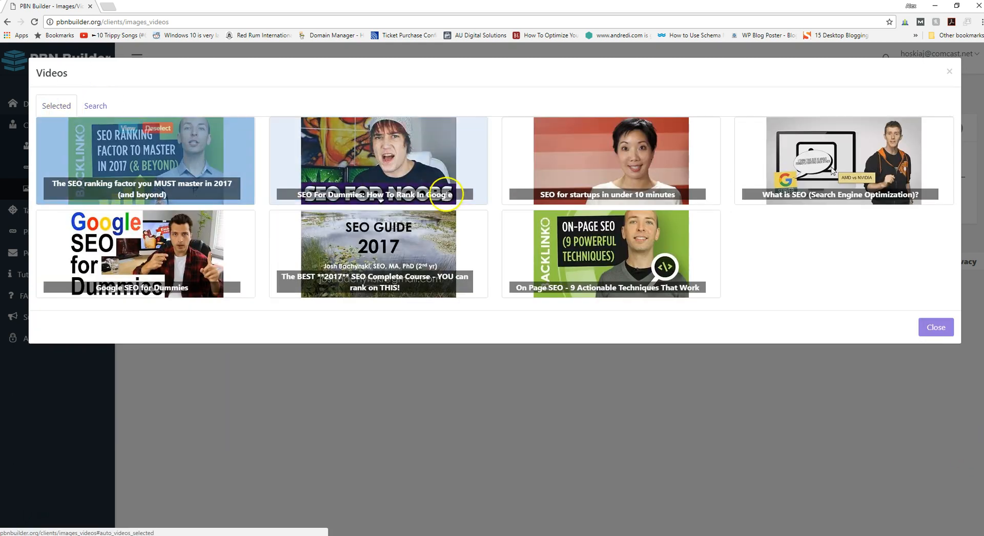
click(936, 327)
click(182, 202)
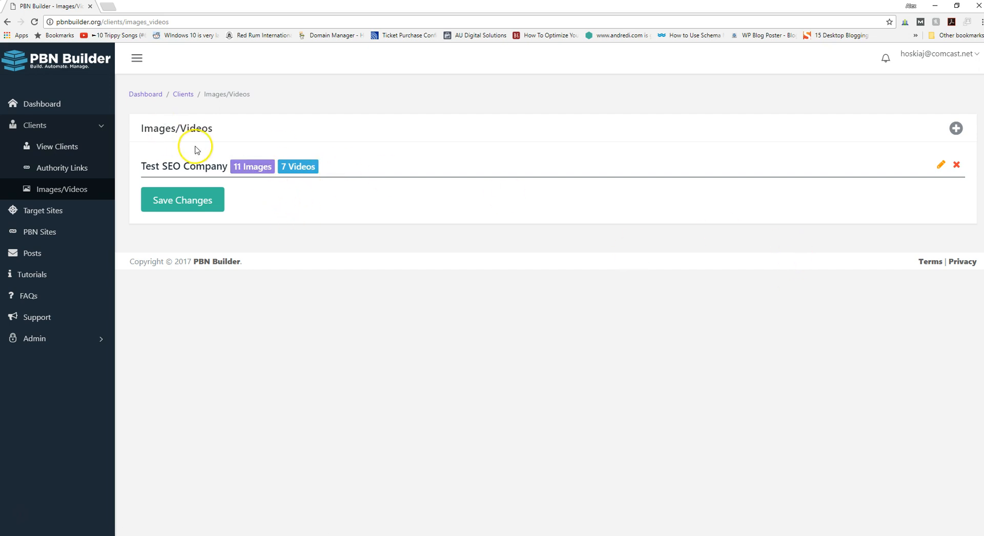
- Create a new image/video category named Test SEO Company Images
click(963, 126)
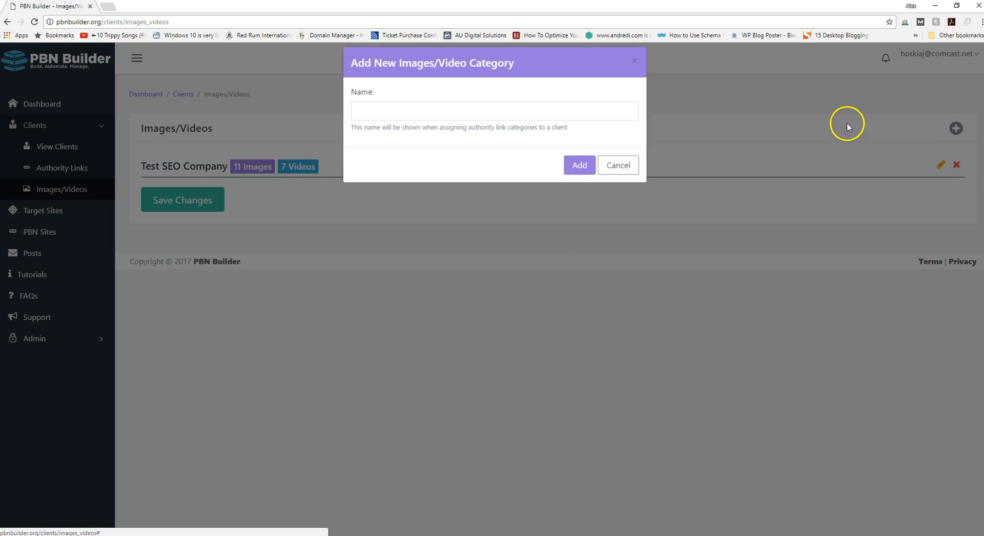
click(413, 114)
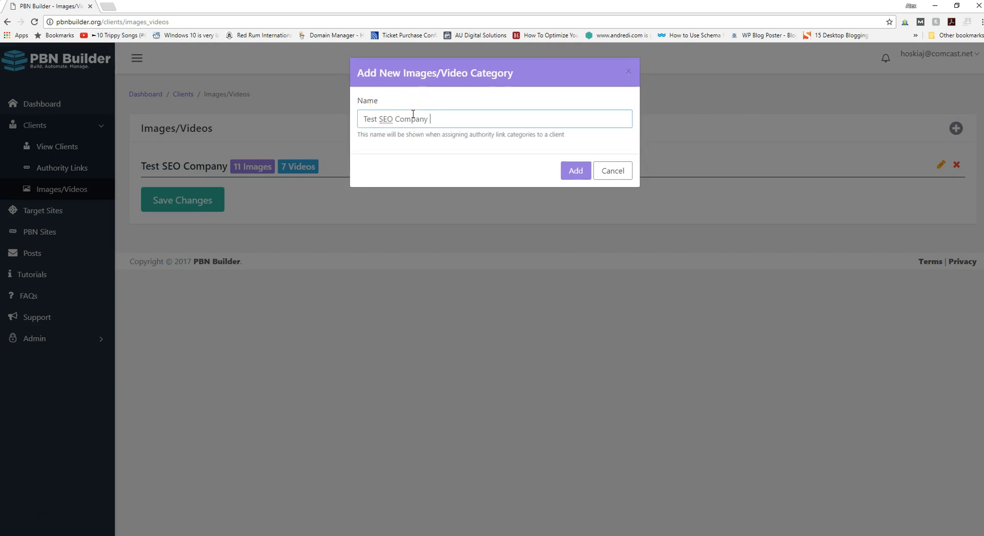
click(574, 170)
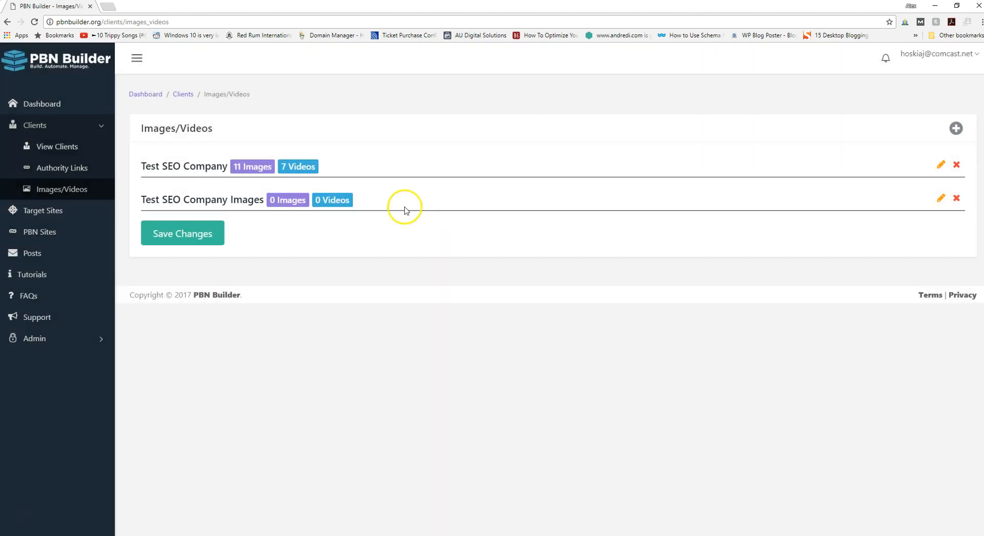
- Attach three stock images from an 'SEO' search to the Test SEO Company Images category
click(281, 200)
click(104, 109)
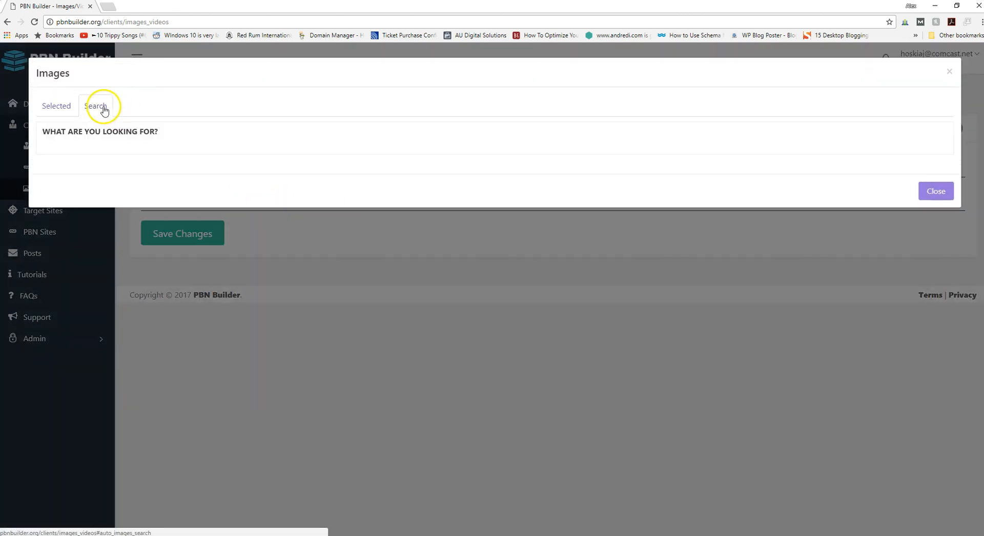
text(SEO)
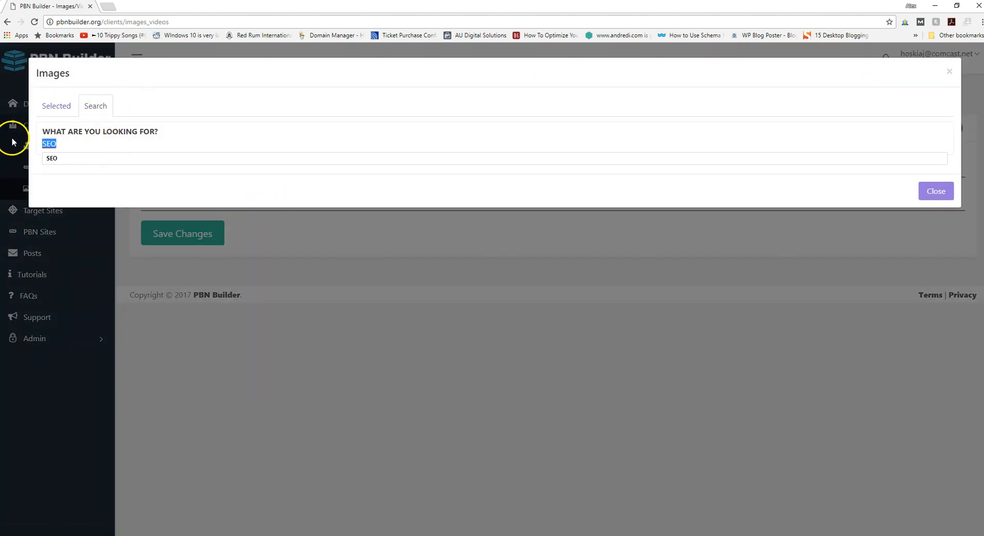
key(Return)
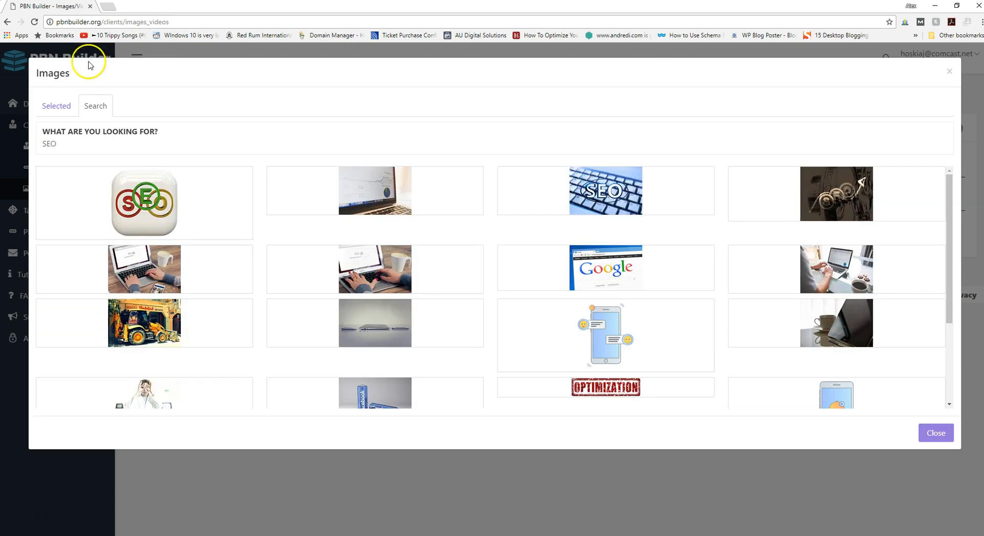
click(156, 179)
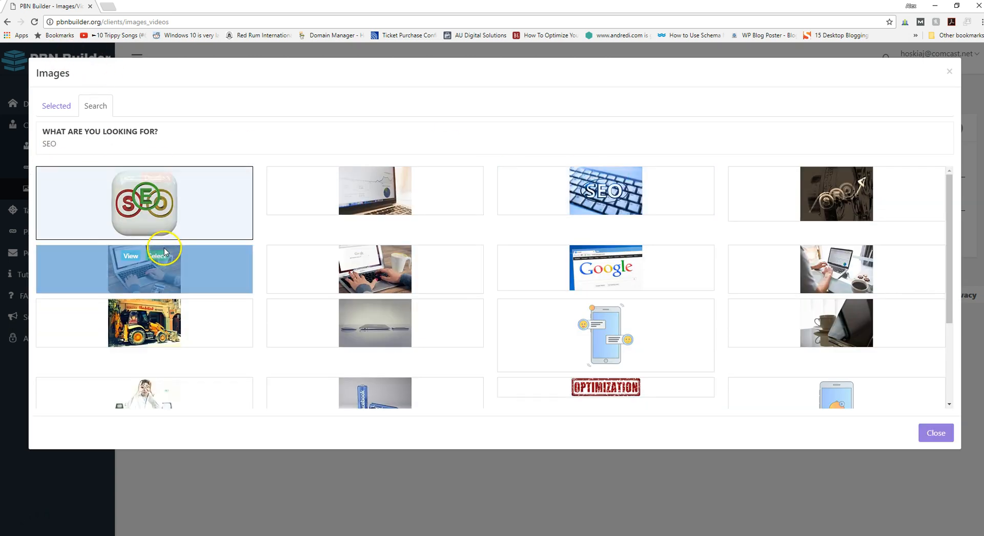
click(164, 251)
click(193, 321)
click(936, 433)
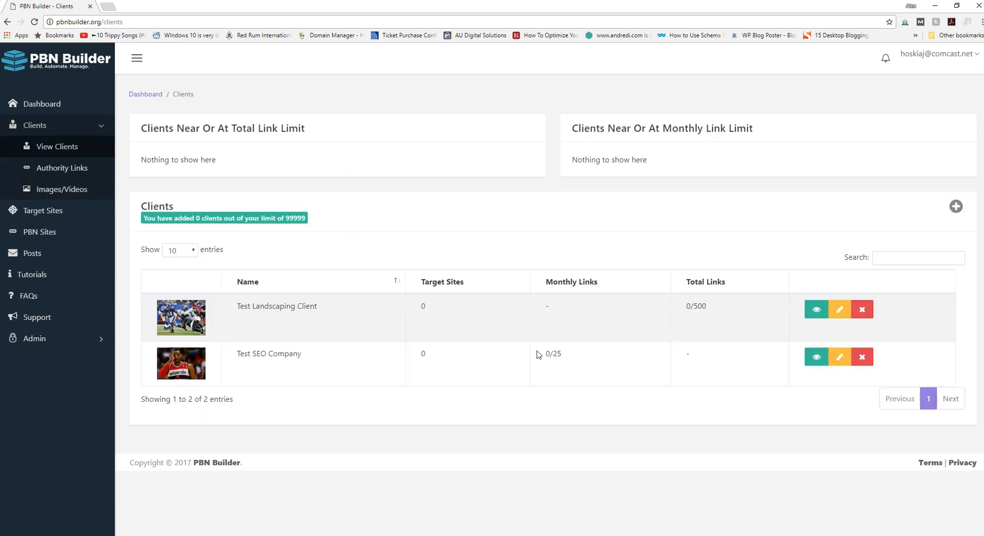
- Edit Test SEO Company and assign it the Test SEO Company authority link category
click(51, 149)
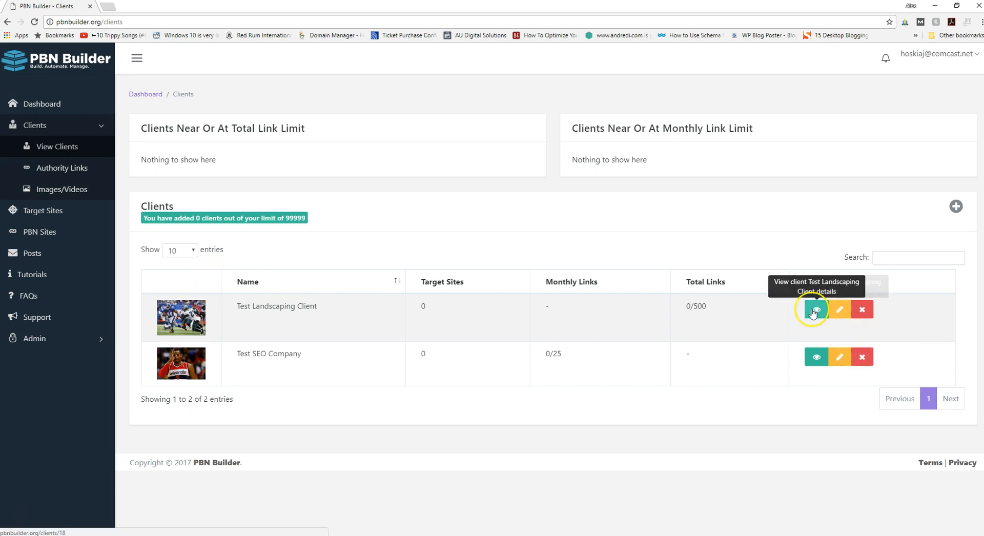
click(839, 314)
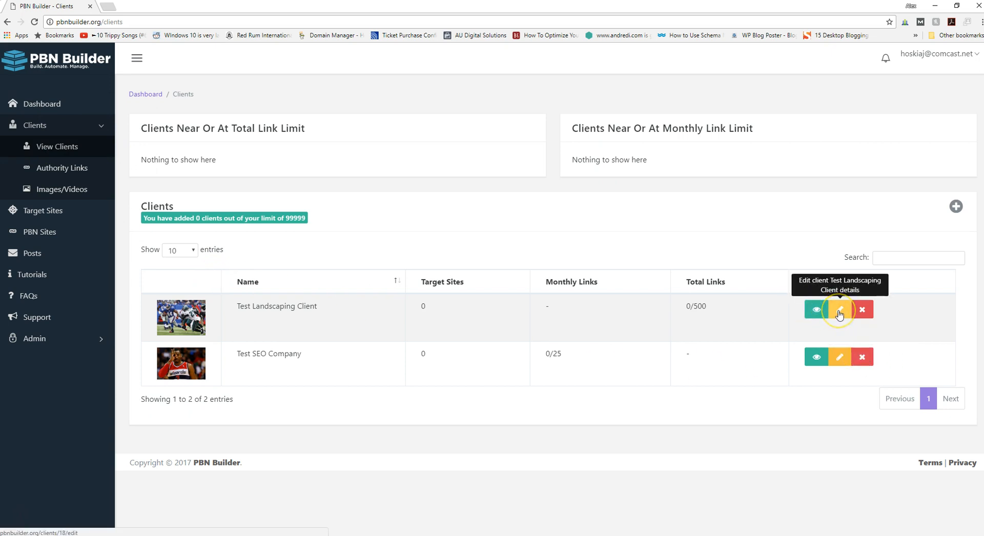
click(839, 363)
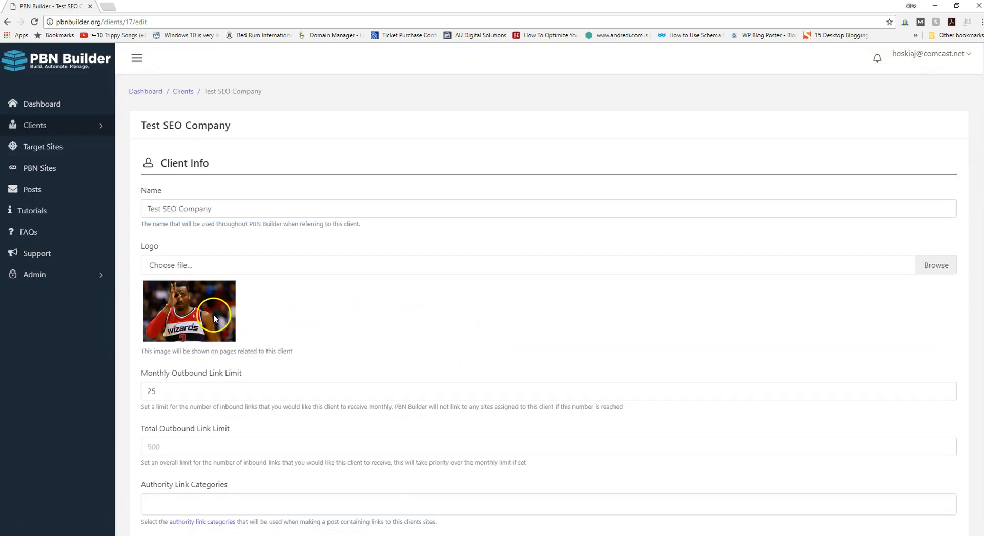
scroll(199, 295, down, 5)
click(163, 259)
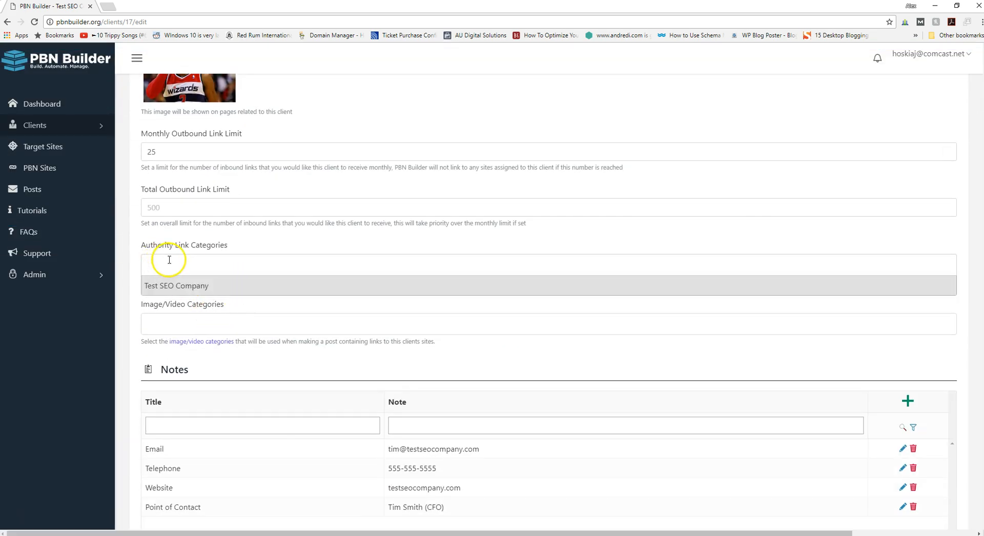
click(177, 290)
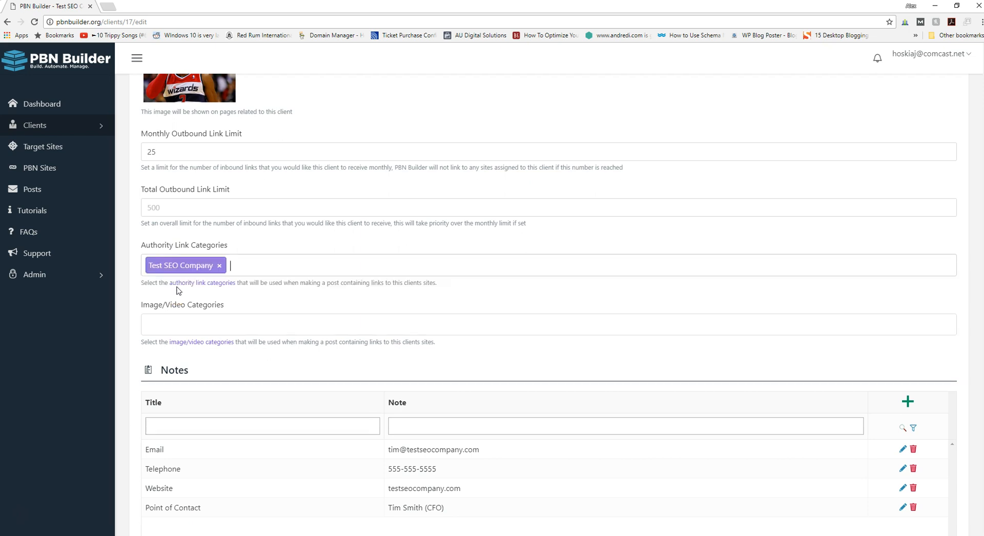
- Set the client's image/video category to Test SEO Company only and save with Update
click(179, 327)
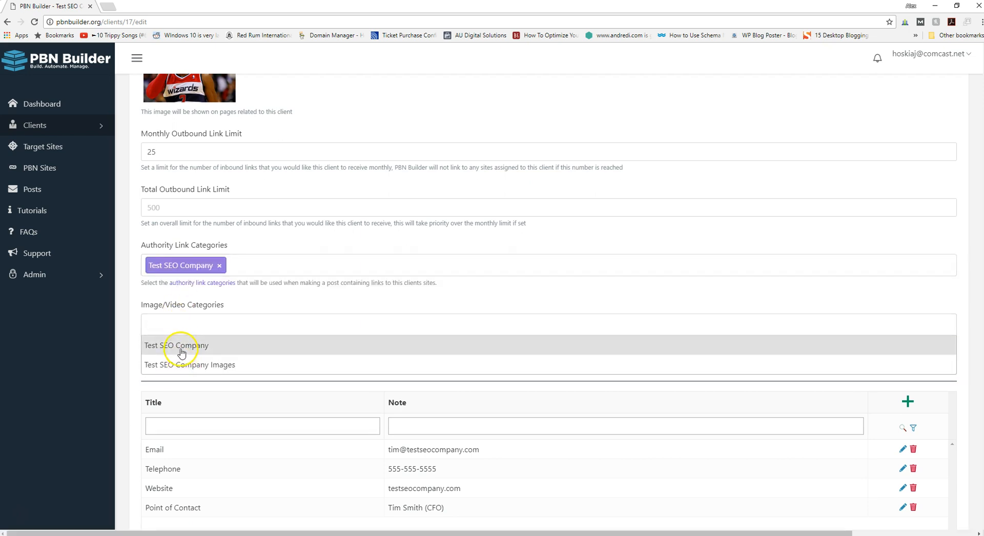
click(183, 345)
click(260, 330)
click(217, 367)
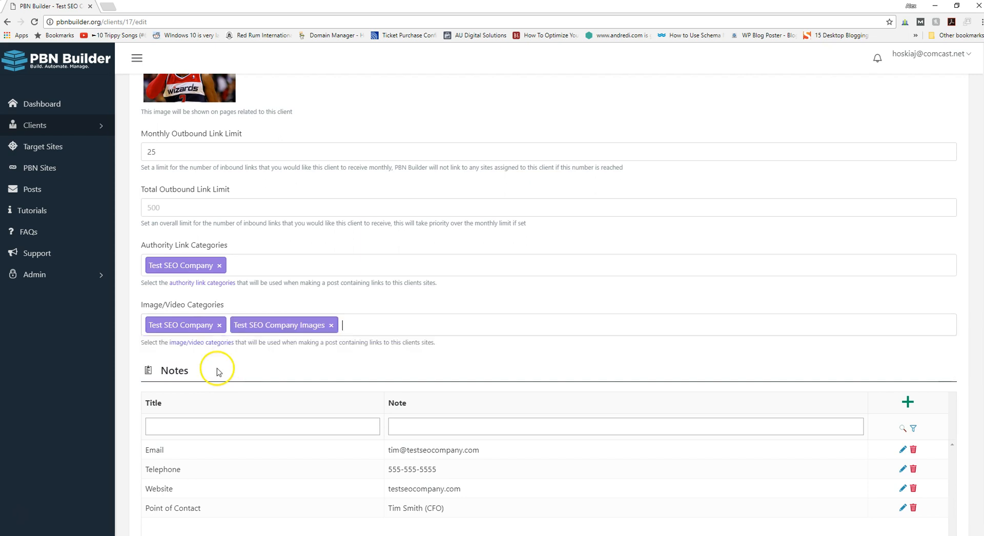
click(331, 326)
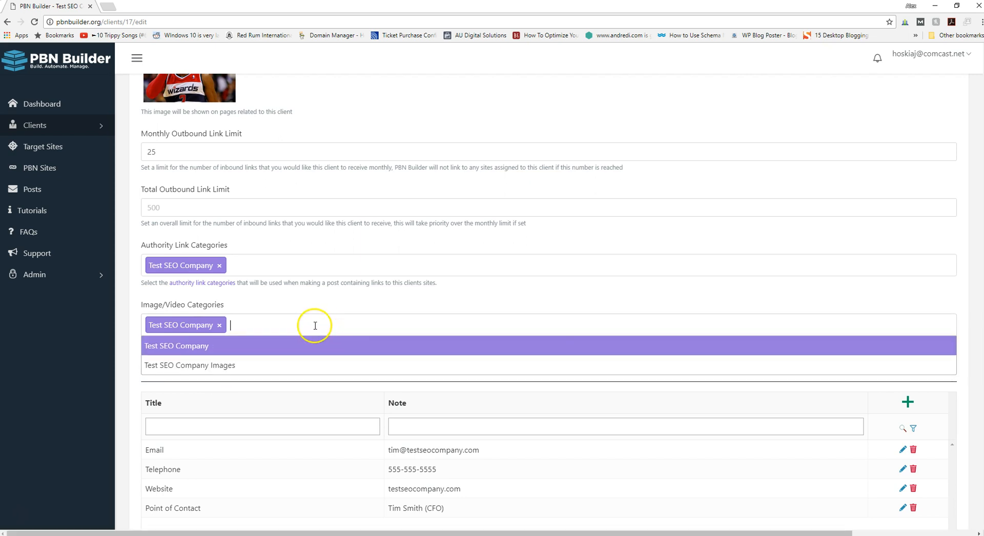
click(177, 346)
click(165, 324)
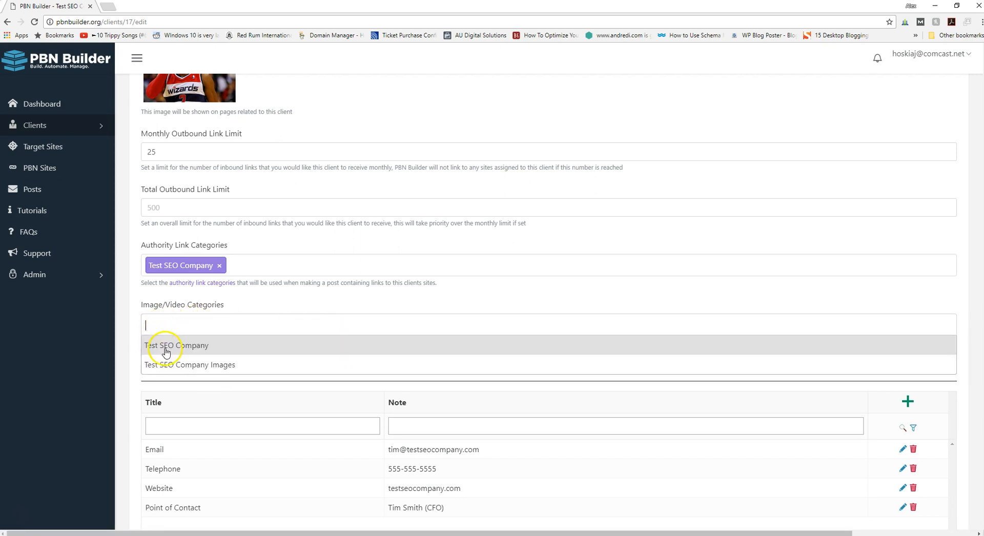
click(164, 345)
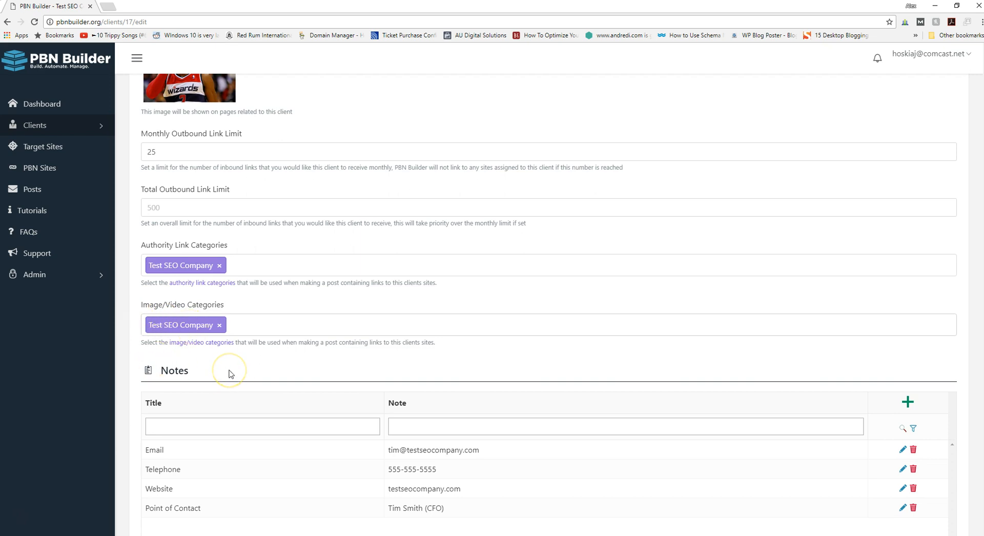
scroll(248, 371, up, 4)
scroll(248, 374, down, 7)
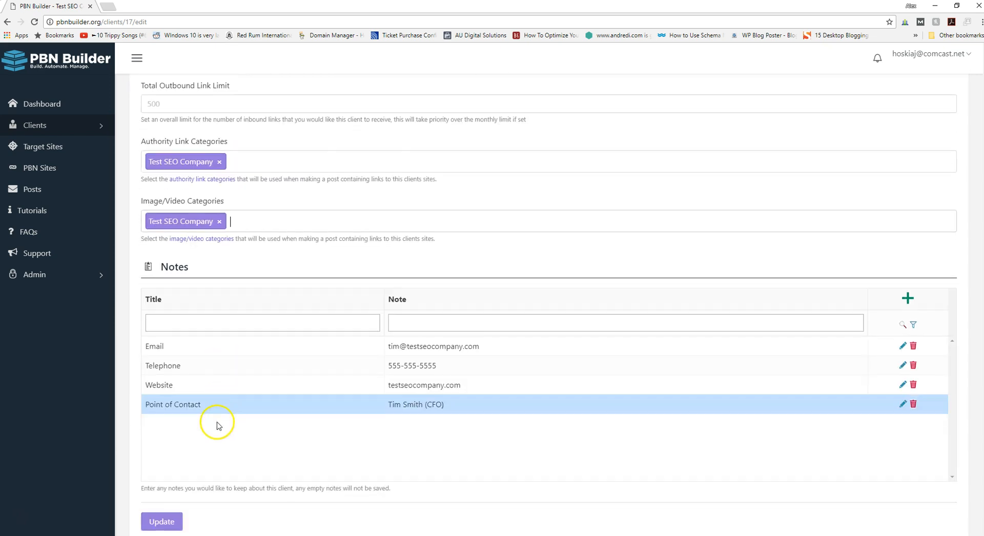
click(166, 467)
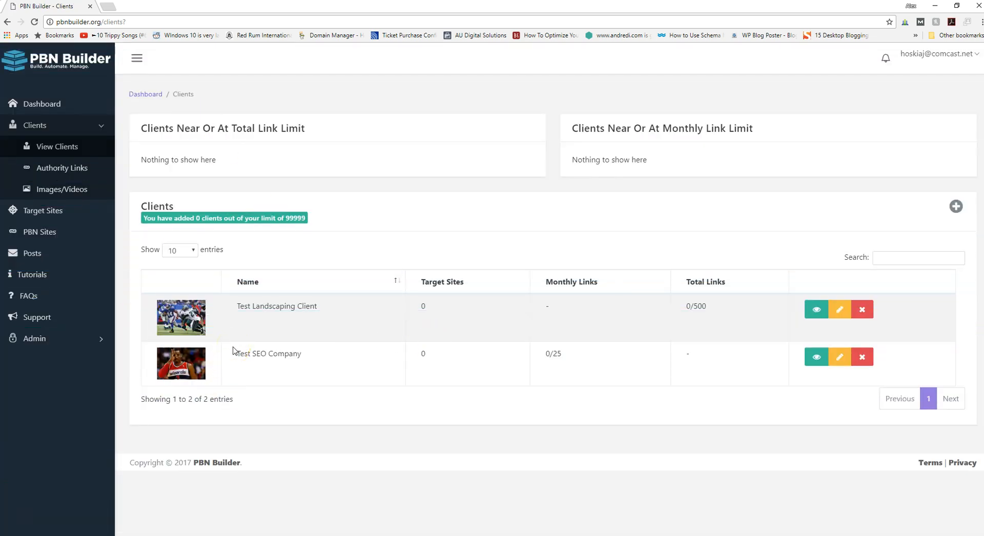
click(99, 123)
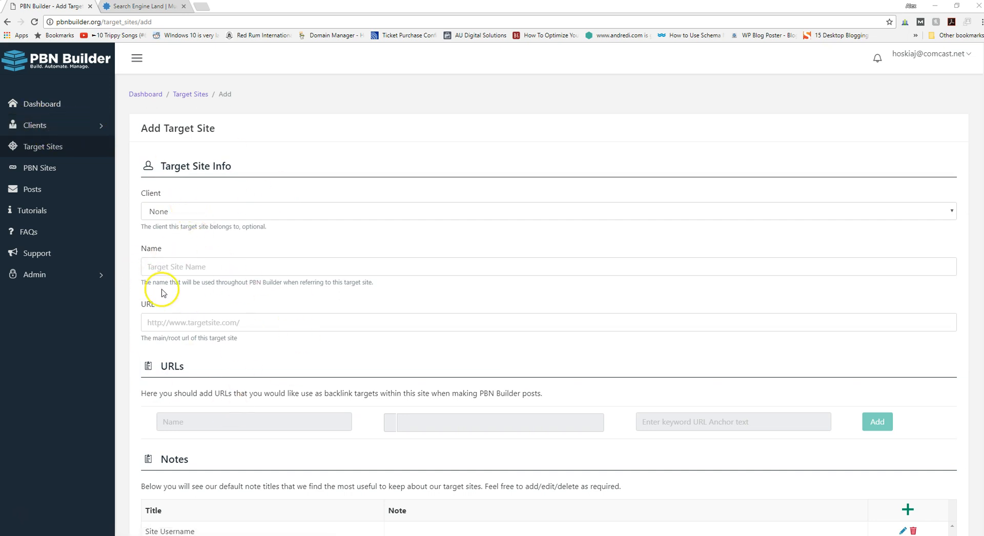
click(176, 211)
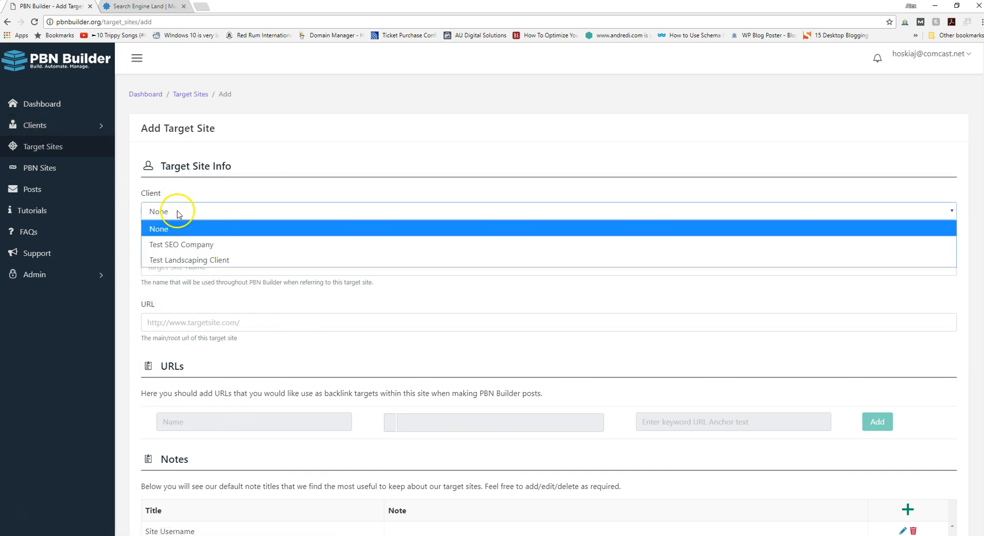
click(193, 246)
click(175, 265)
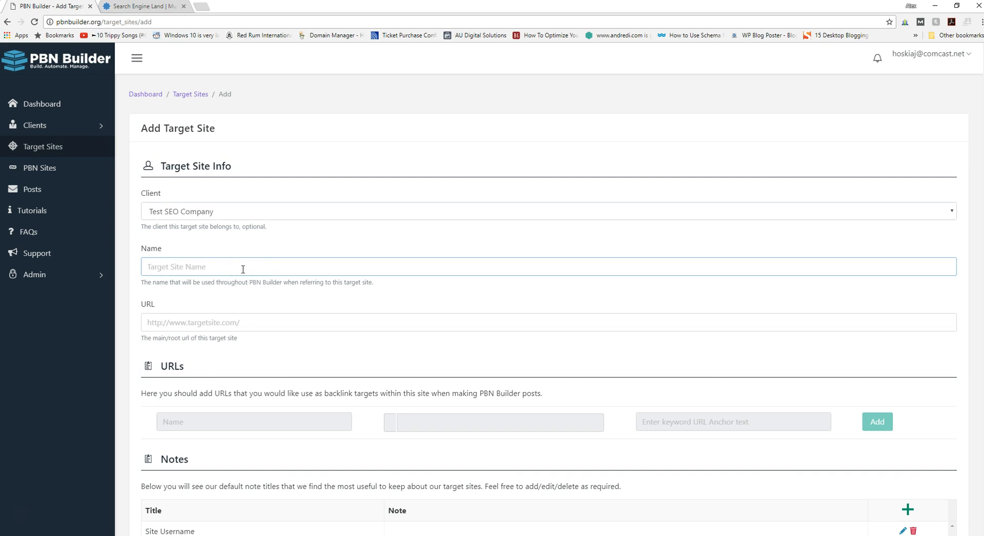
text(Test SEO Company Website)
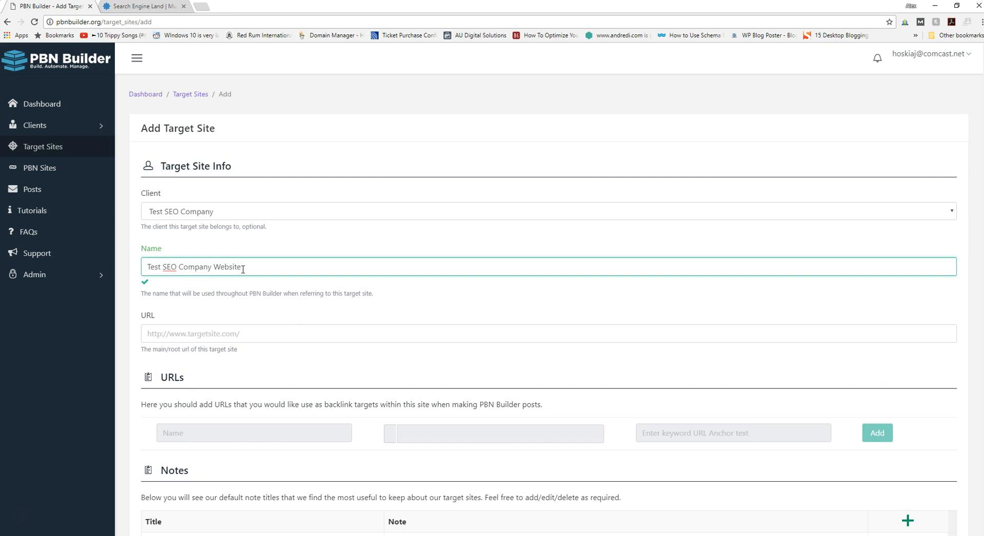
key(Tab)
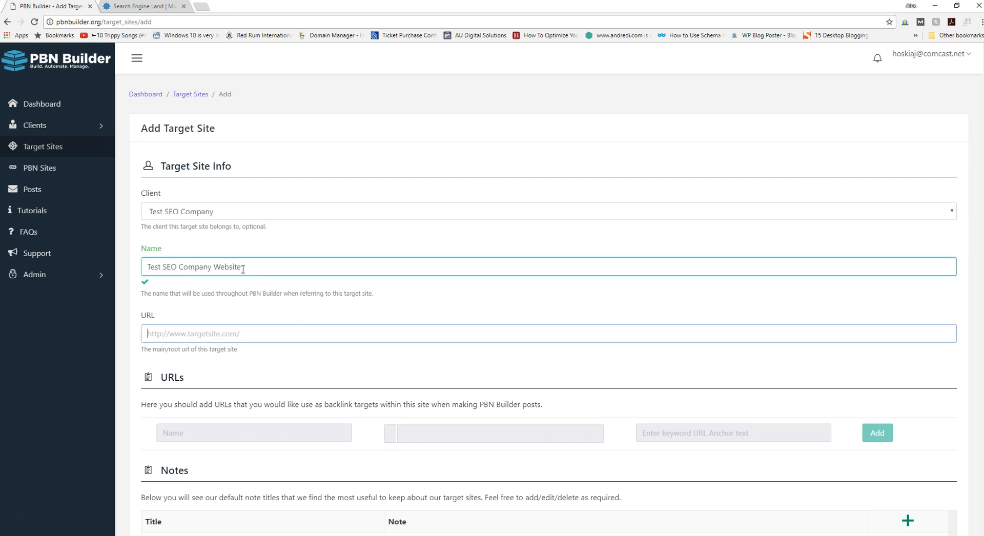
text(http://)
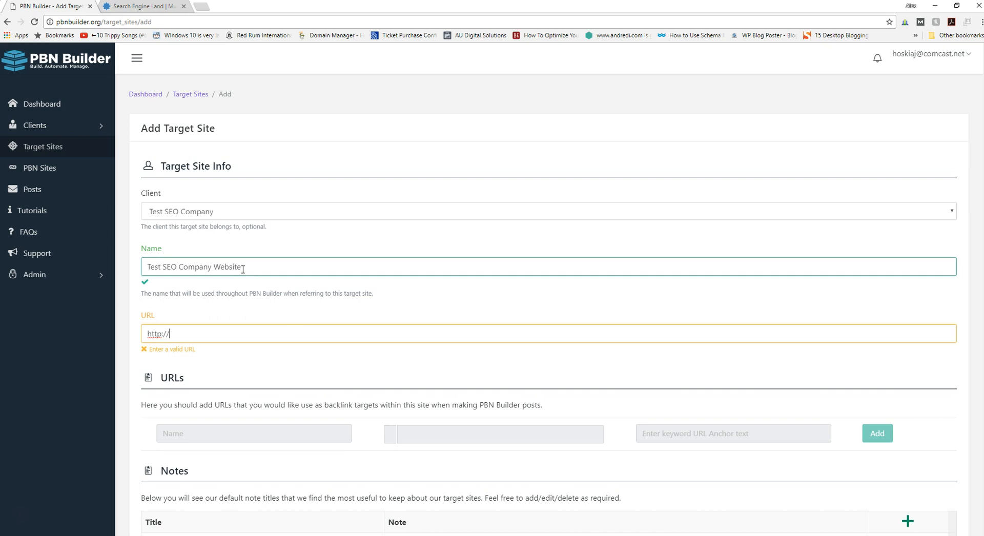
text(testseocompany.com)
click(251, 362)
- Name the first backlink target URL Homepage and check its root URL path
scroll(251, 363, down, 3)
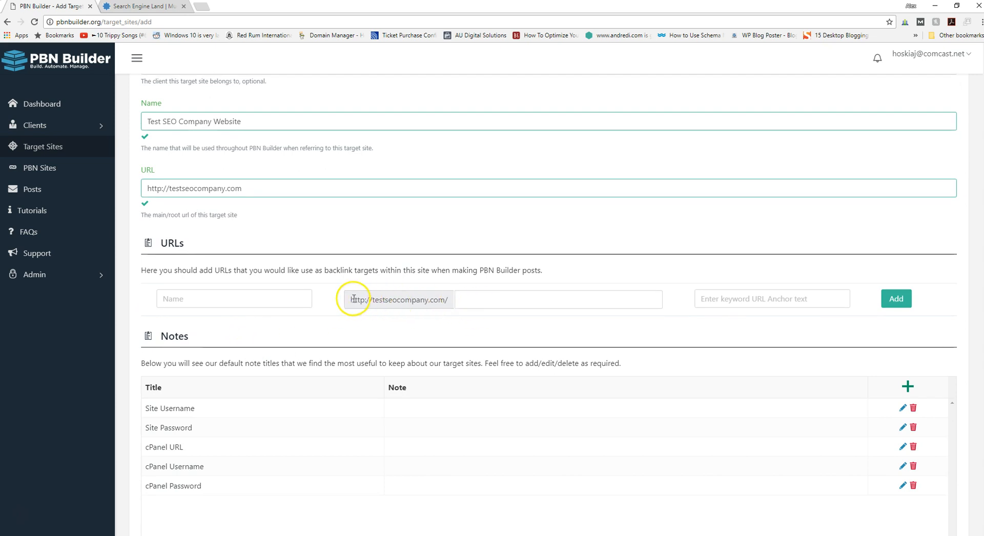
click(220, 300)
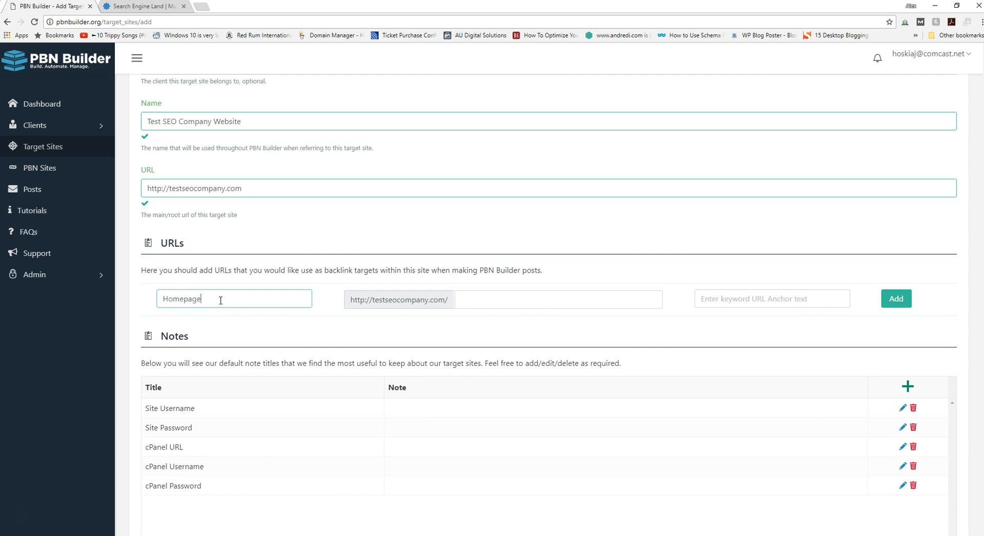
click(487, 298)
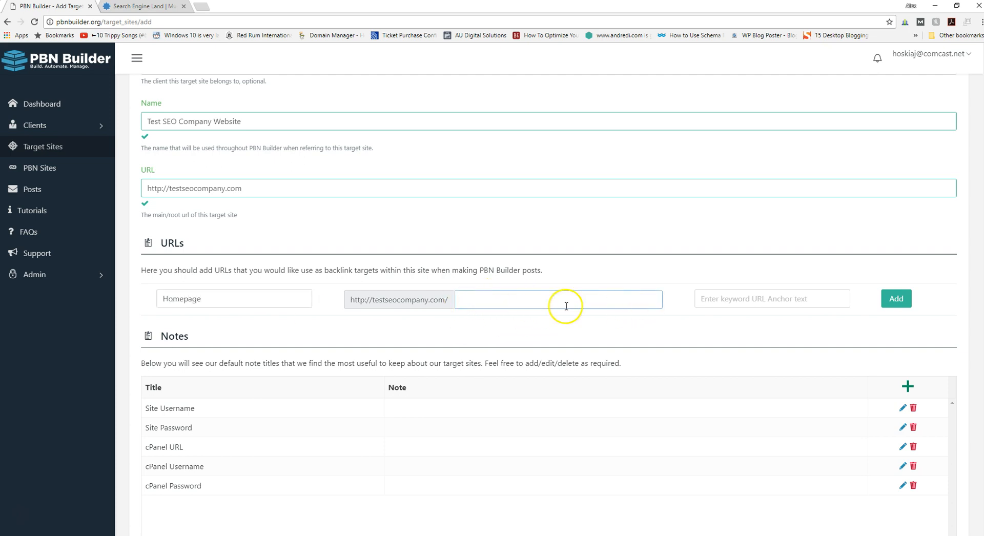
drag(449, 300, 340, 299)
click(384, 303)
click(757, 300)
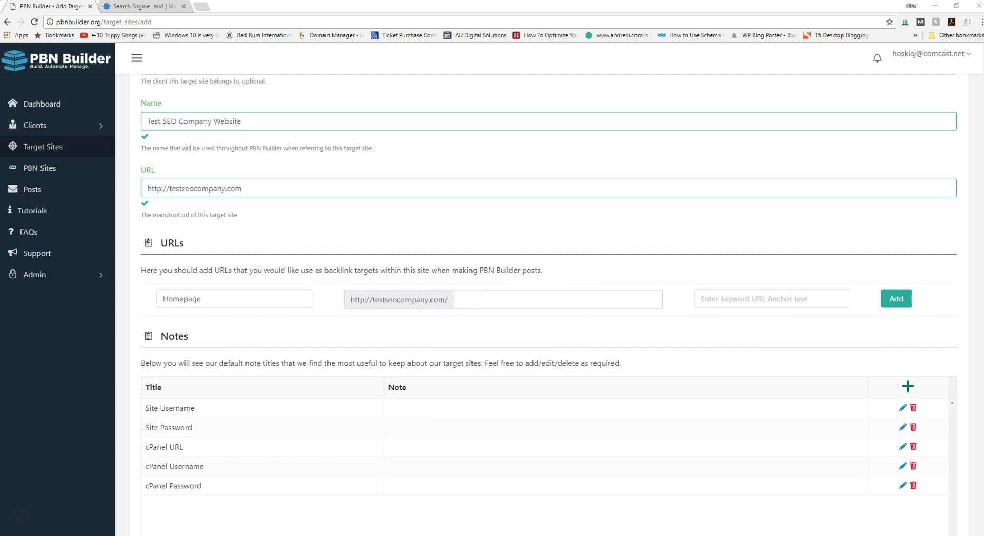
- Paste the five SEO anchor keywords, delete the stray leading character, and add the Homepage URL
click(711, 302)
key(ctrl+v)
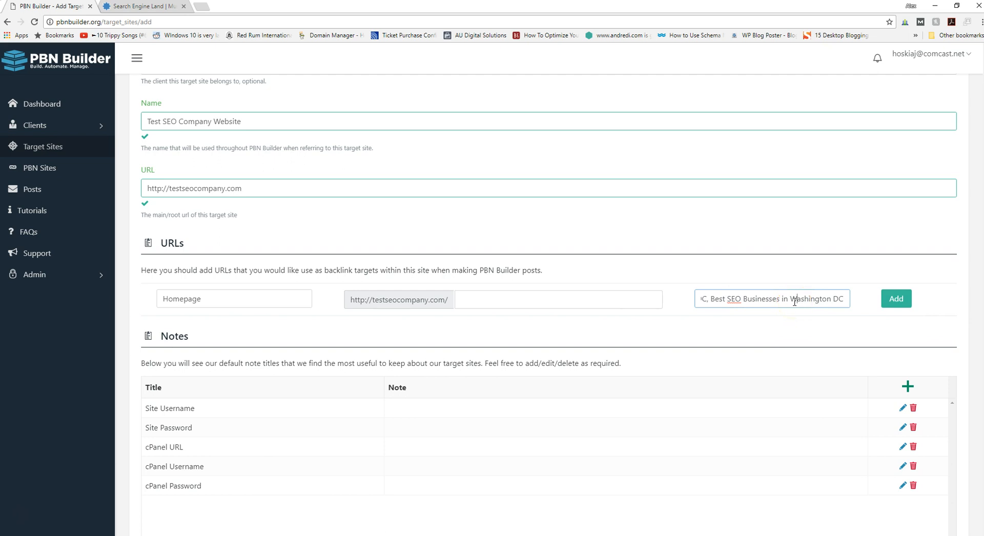
drag(841, 299, 721, 303)
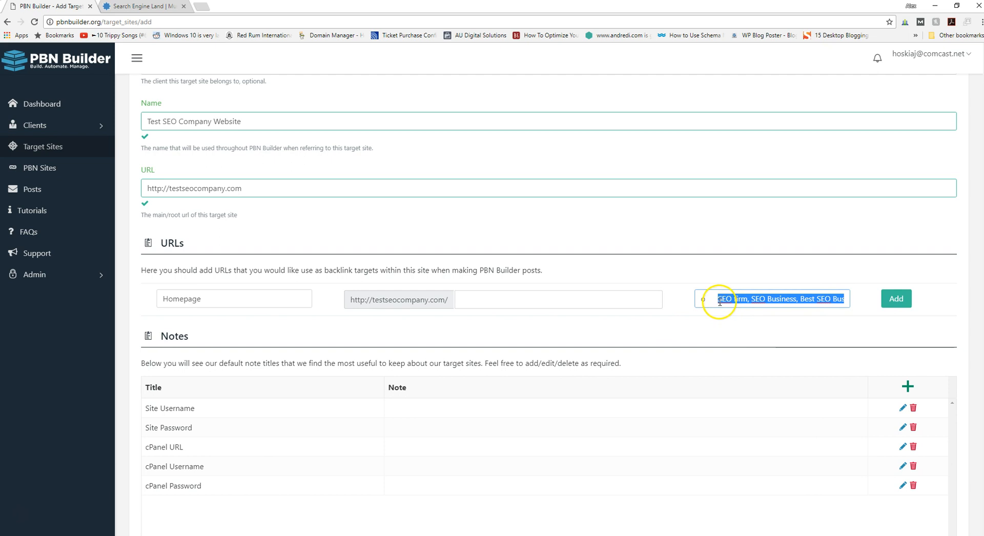
click(720, 304)
key(BackSpace)
key(BackSpace)
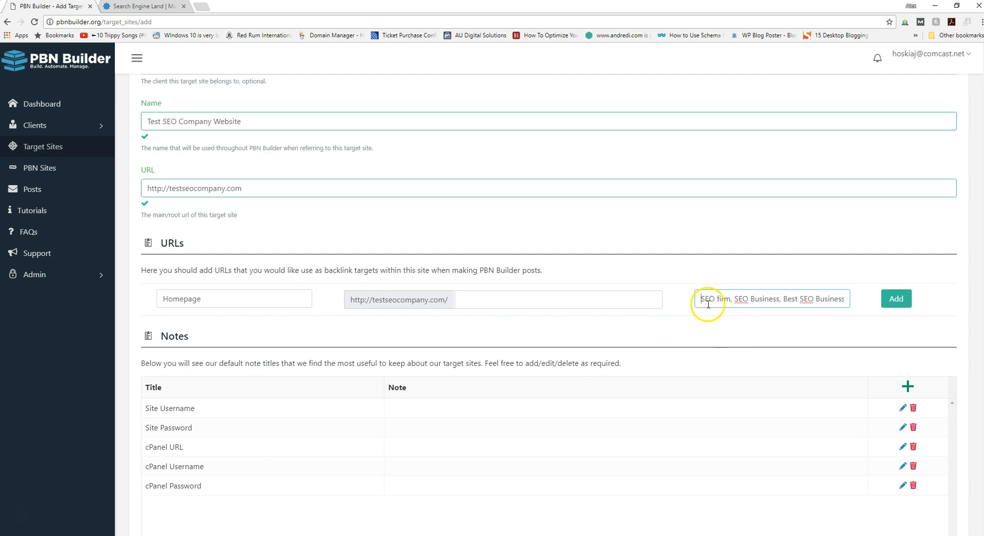
drag(450, 301, 349, 299)
click(465, 299)
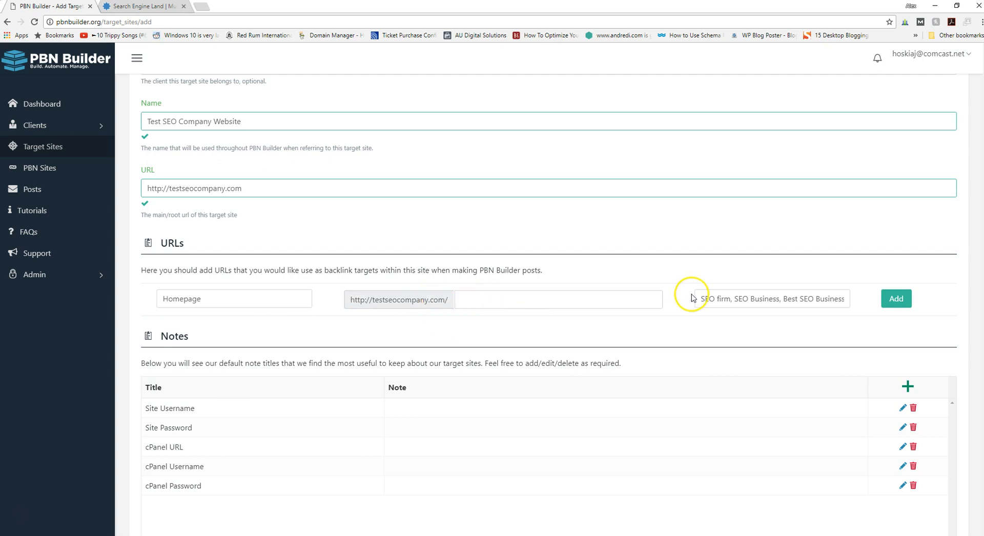
click(717, 300)
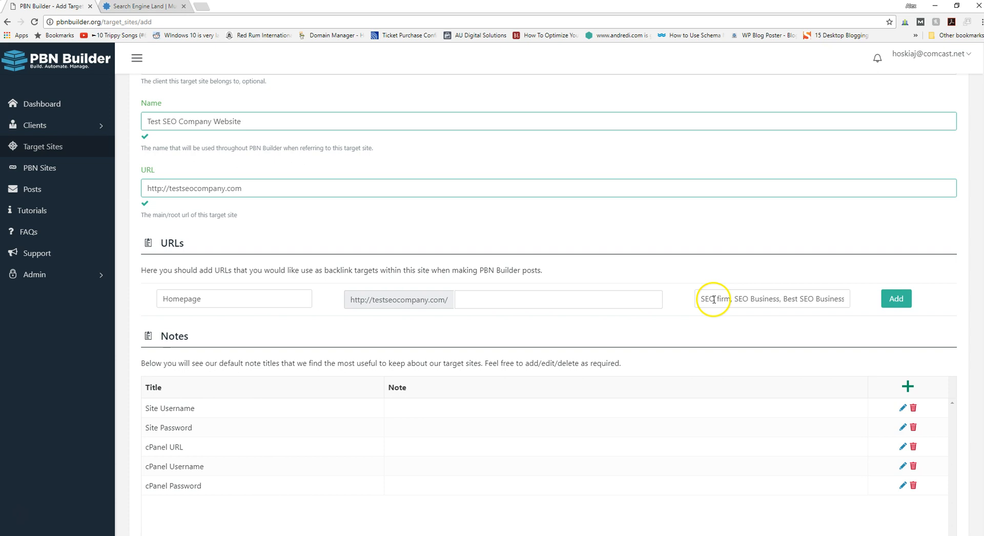
drag(450, 299, 341, 300)
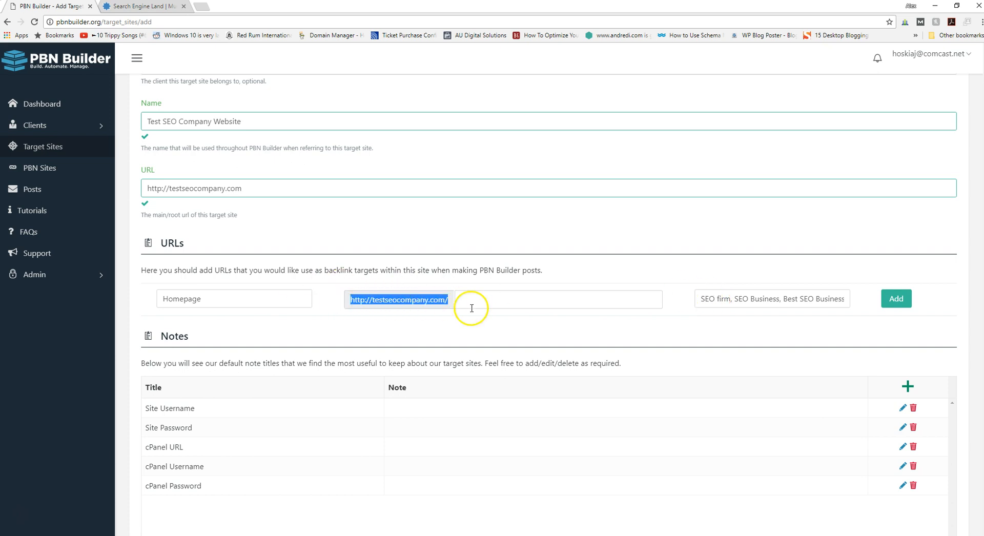
click(518, 330)
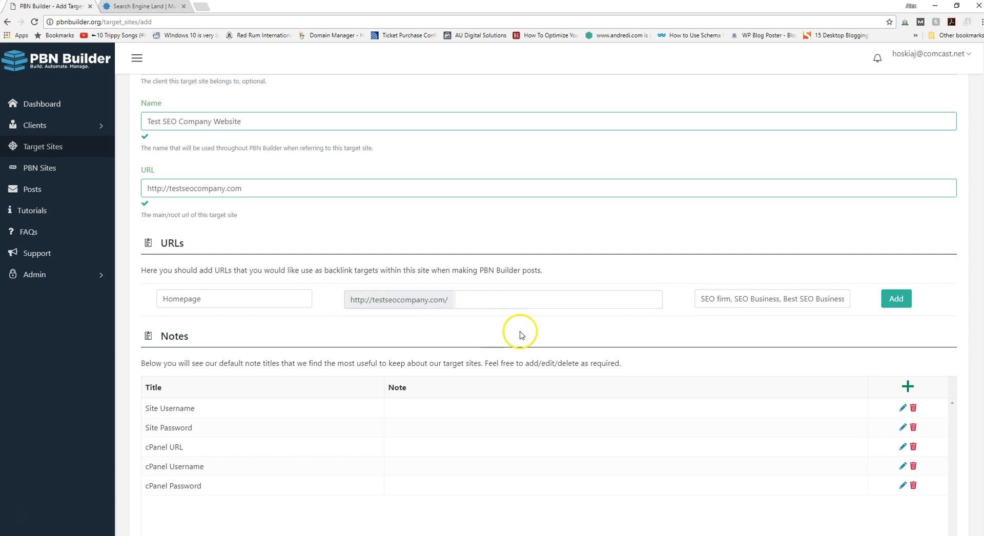
click(891, 302)
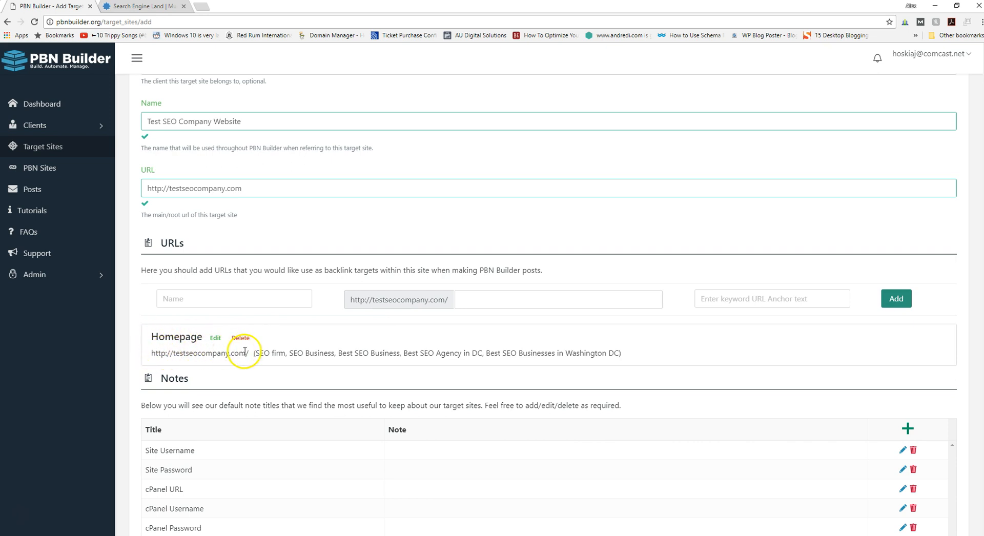
drag(247, 353, 150, 353)
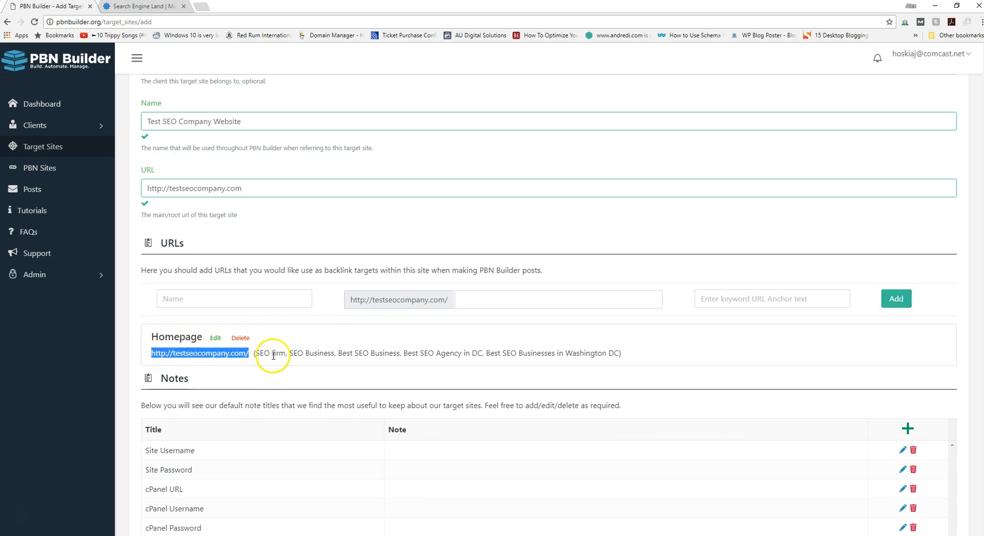
click(257, 354)
drag(257, 354, 633, 353)
click(634, 353)
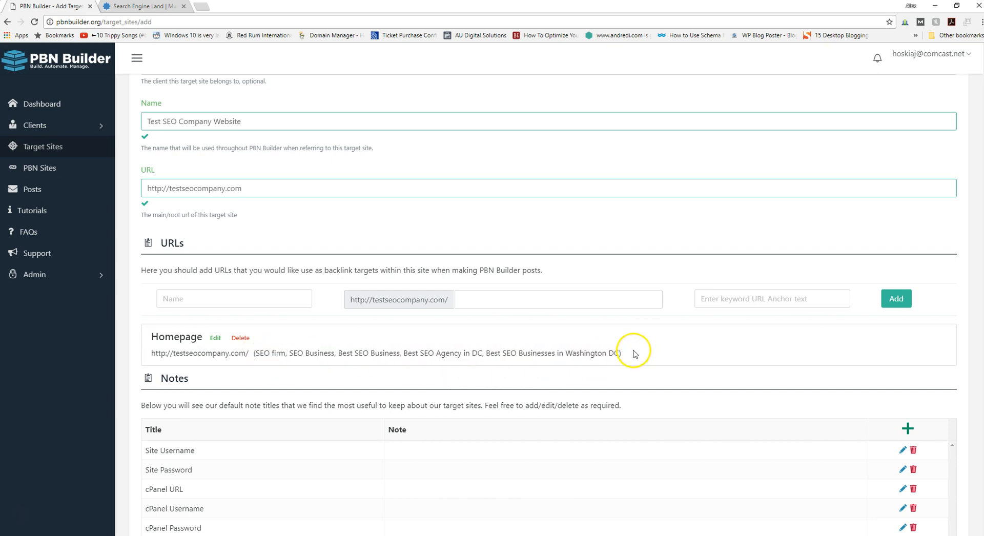
click(468, 301)
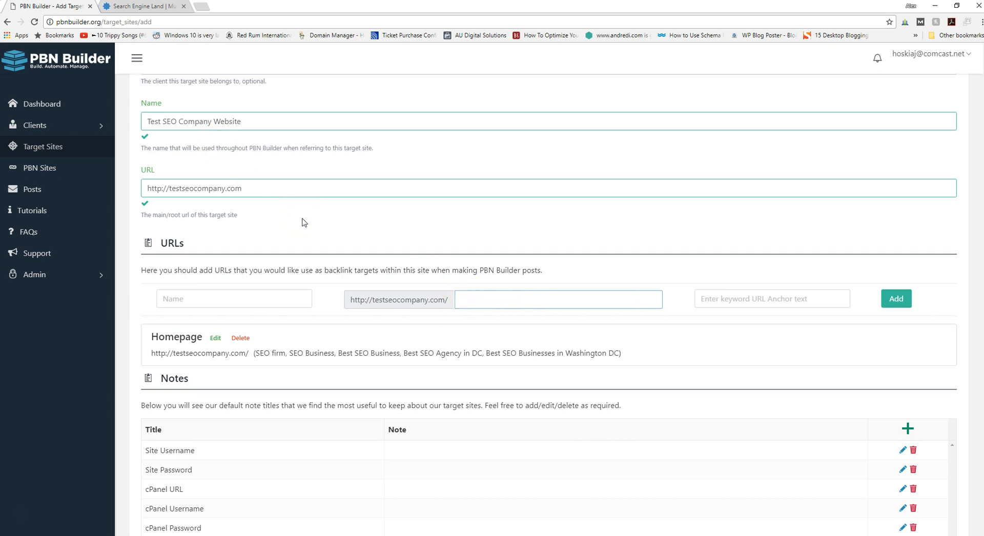
- Open Search Engine Land's ALL SEO channel page and inspect its /library/channel/seo address path
click(153, 9)
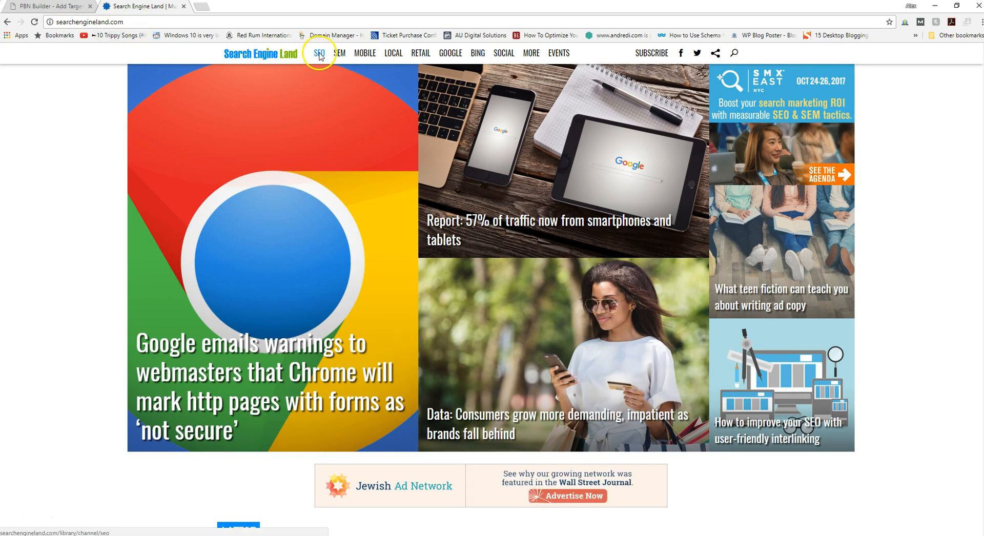
mouse_move(319, 56)
click(222, 77)
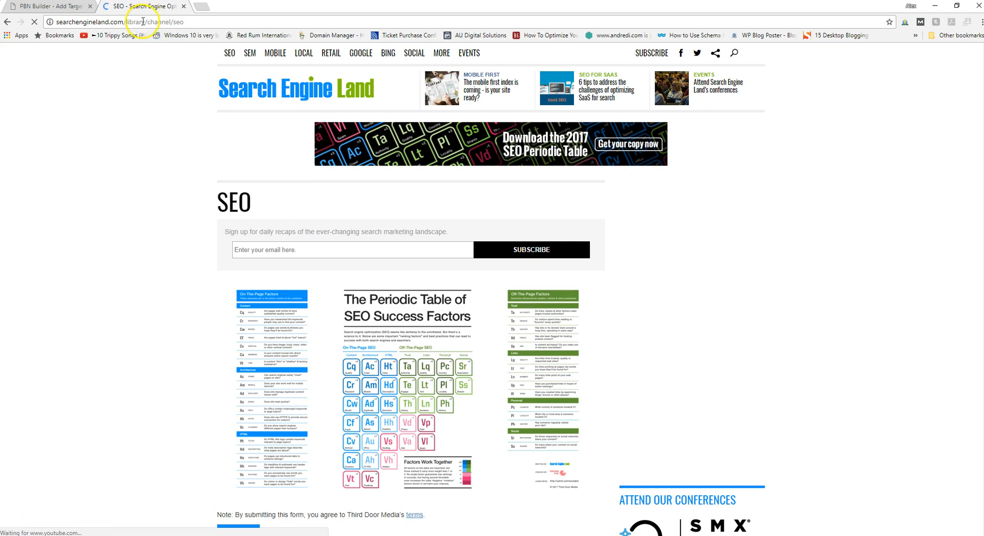
click(177, 21)
drag(184, 22, 126, 27)
drag(193, 20, 127, 22)
click(210, 22)
click(34, 7)
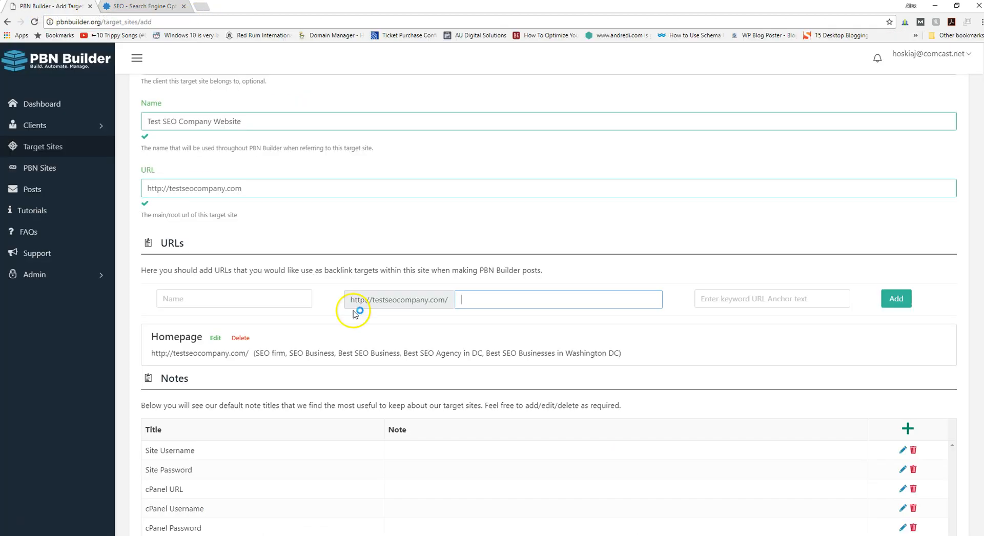
- Enter On-page-optimization as the page path and On-page Optimization as the URL name
click(489, 302)
click(240, 298)
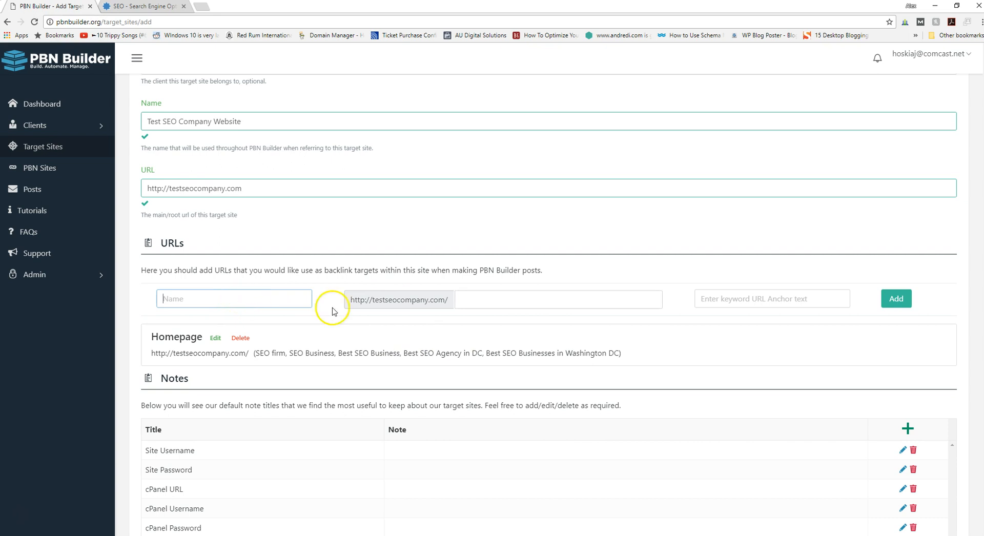
click(480, 298)
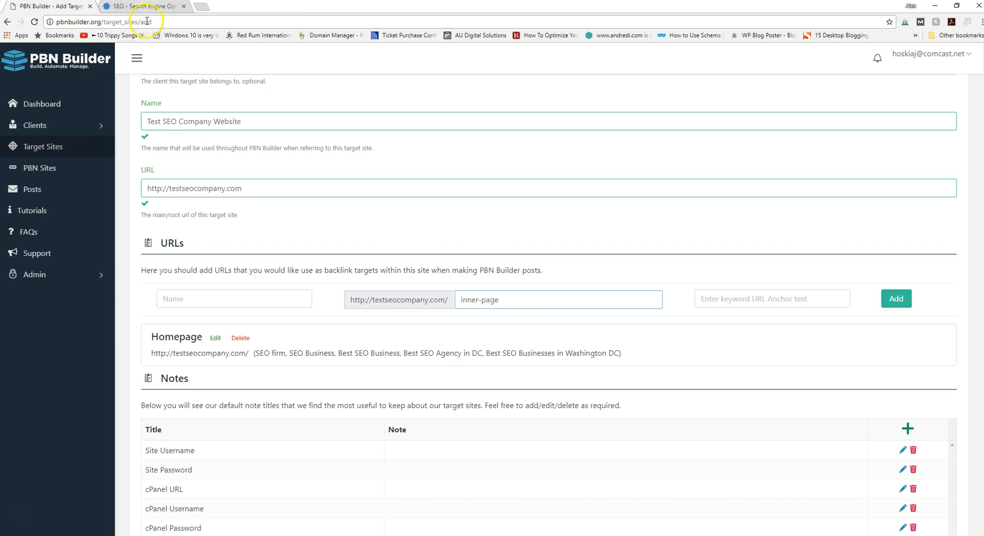
double_click(479, 300)
click(461, 300)
click(242, 295)
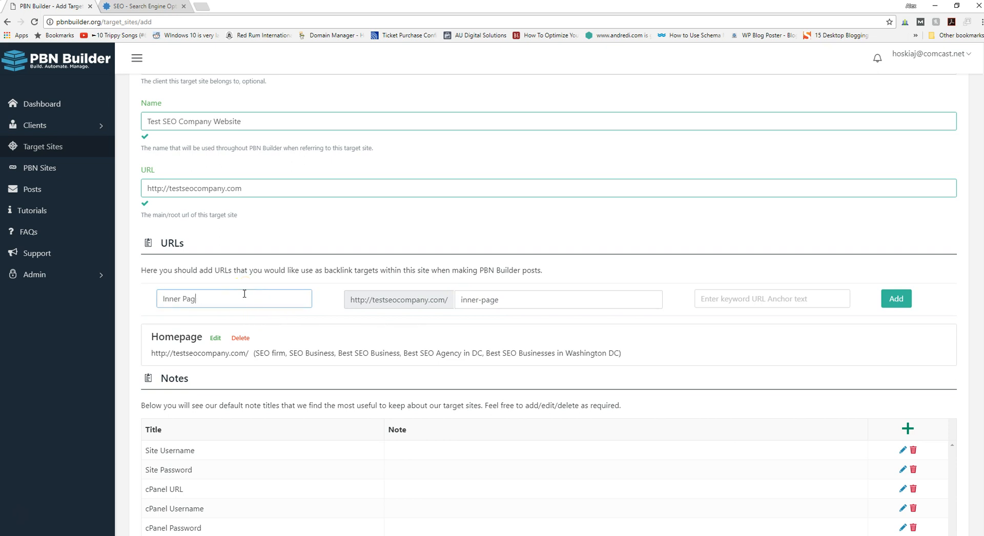
drag(501, 303, 433, 309)
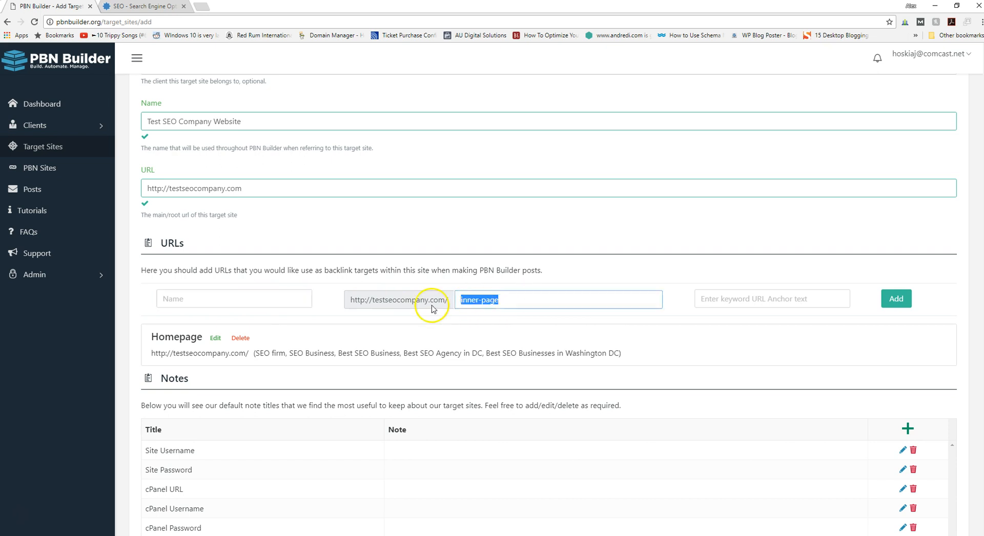
key(BackSpace)
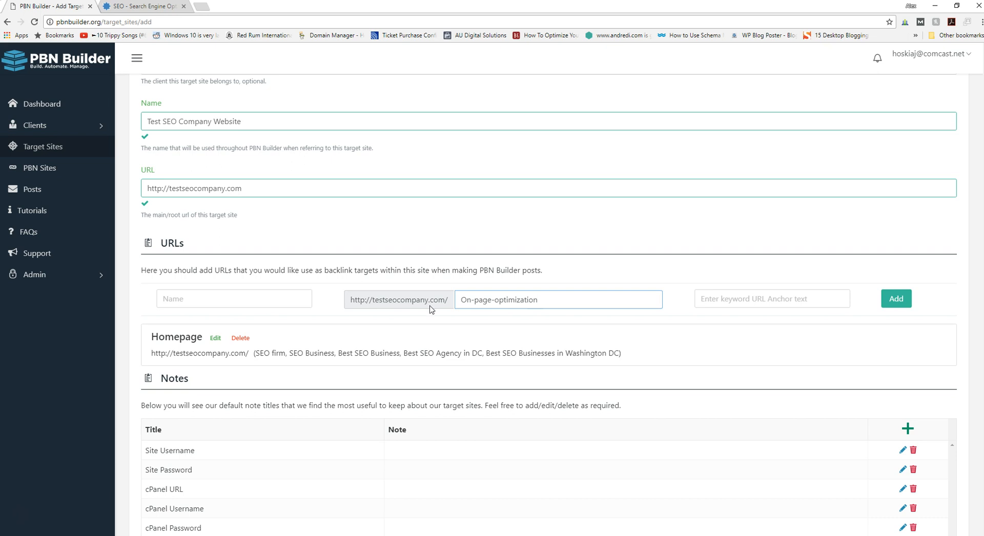
click(209, 294)
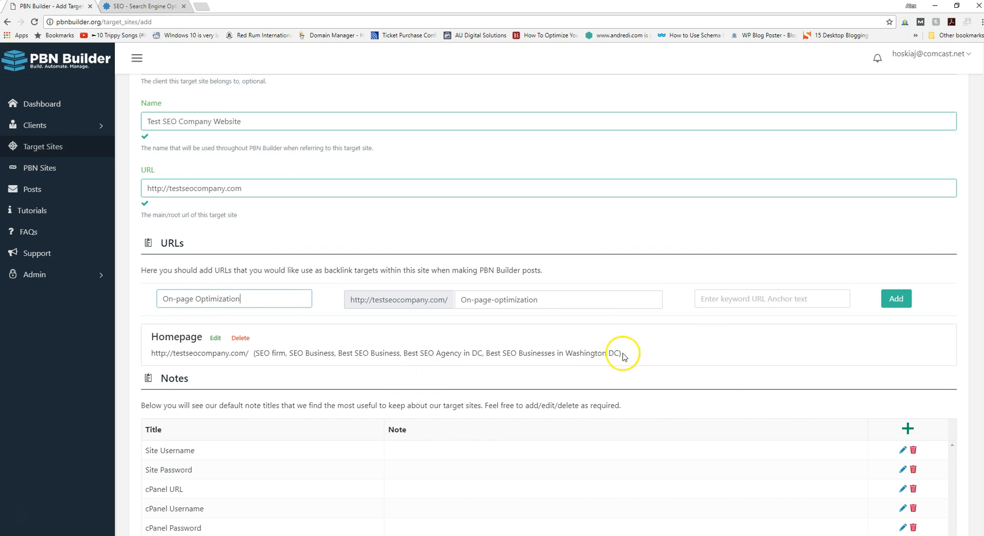
- Copy the Homepage anchor keywords into the anchor text and add the On-page Optimization URL
drag(619, 352, 253, 354)
key(ctrl+c)
click(723, 300)
key(ctrl+v)
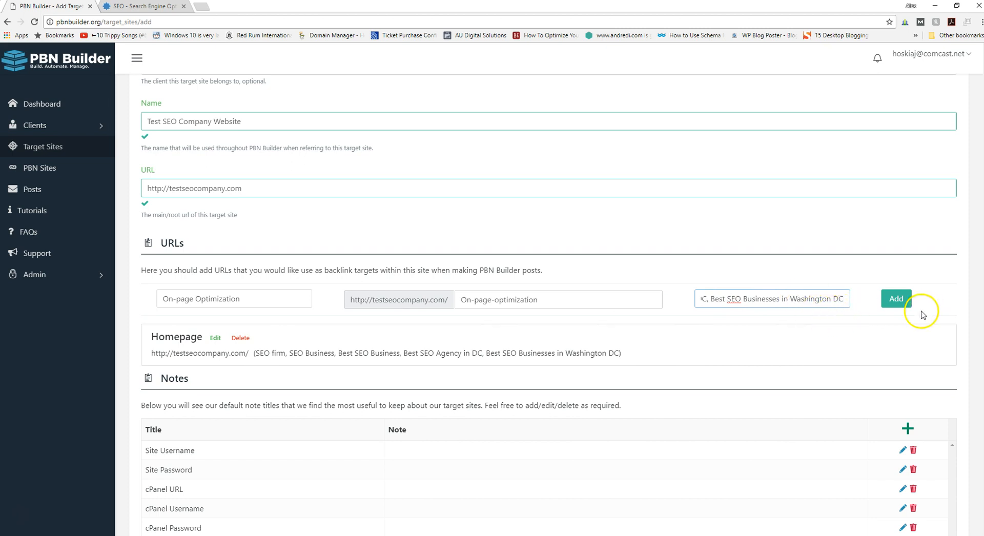
click(894, 303)
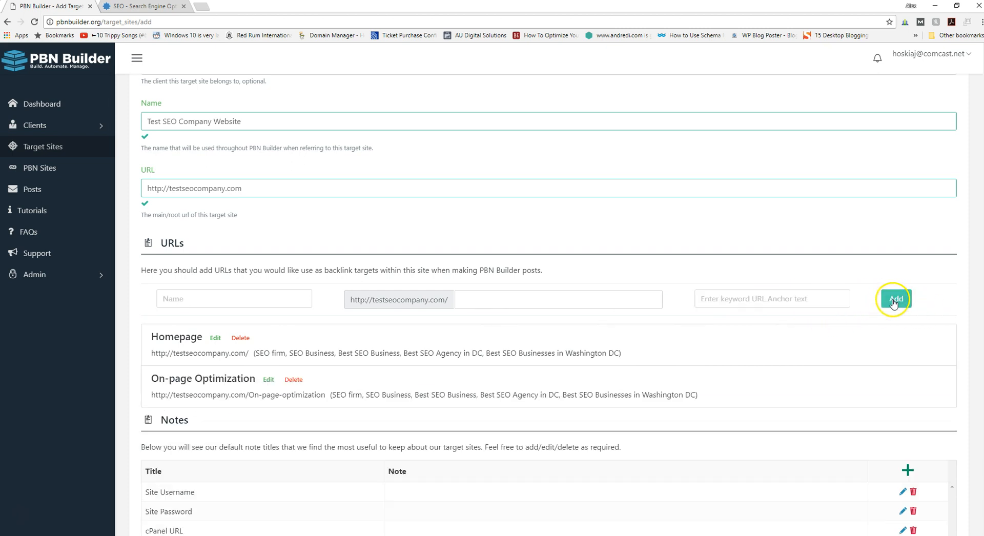
- Review the On-page Optimization entry and save the new target site
drag(326, 395, 136, 394)
click(325, 396)
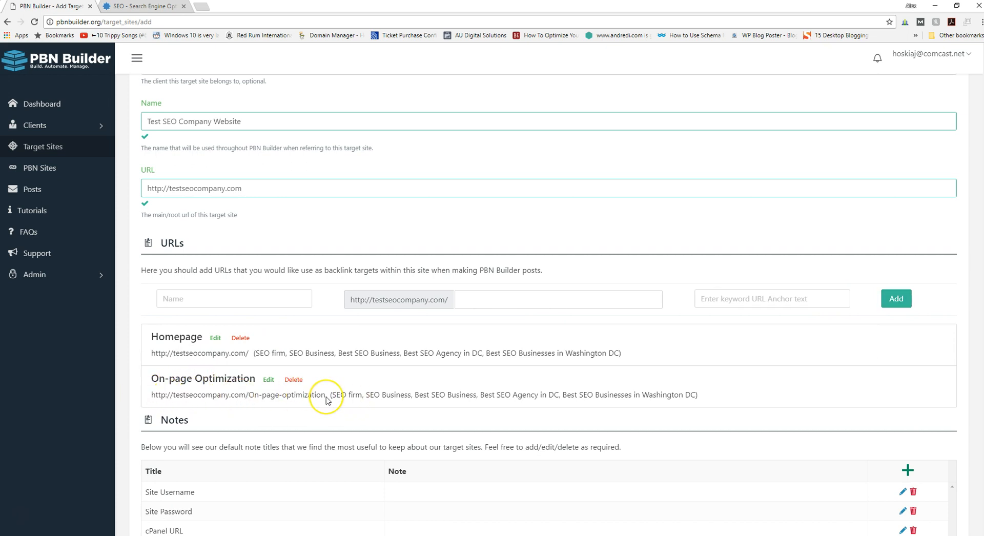
drag(331, 396, 671, 395)
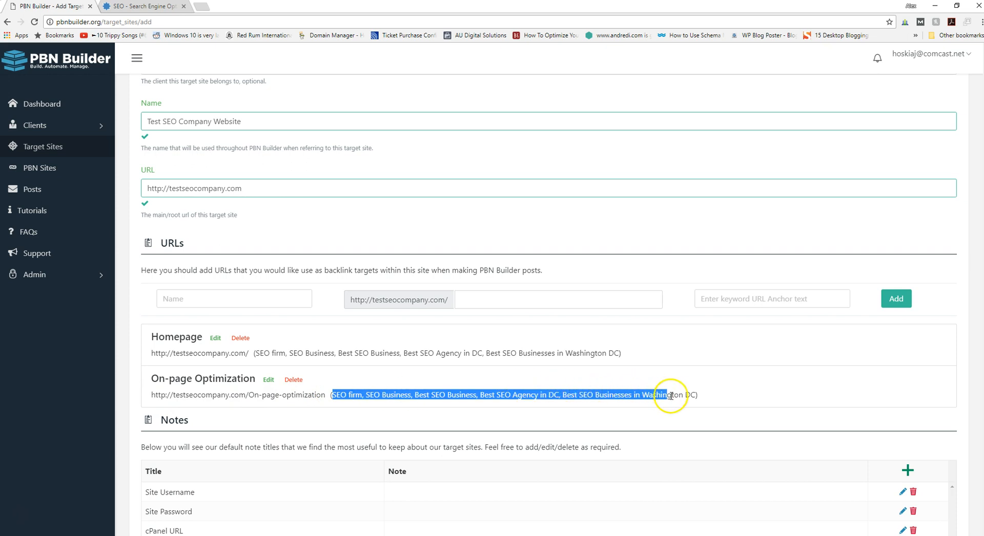
click(701, 395)
drag(727, 394, 136, 382)
scroll(237, 410, down, 4)
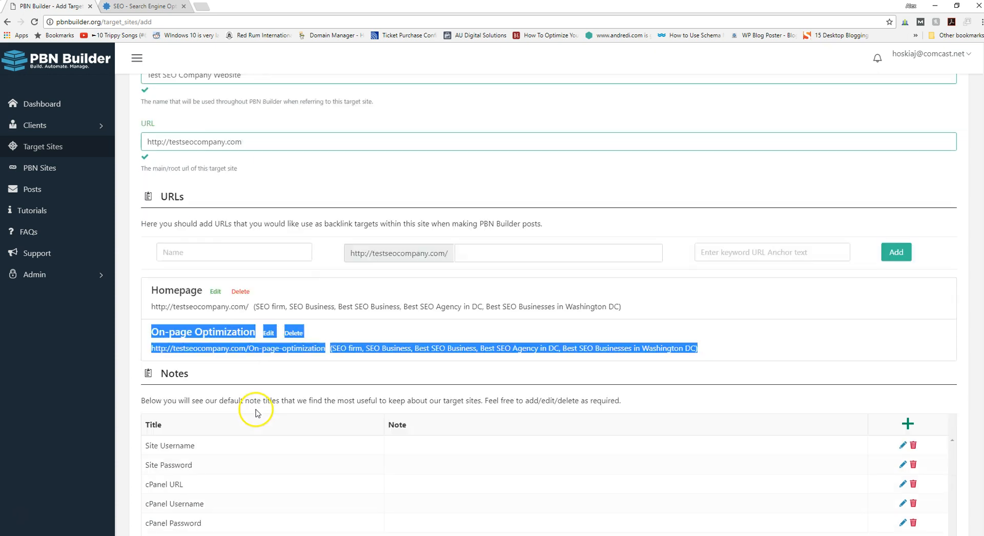
click(257, 277)
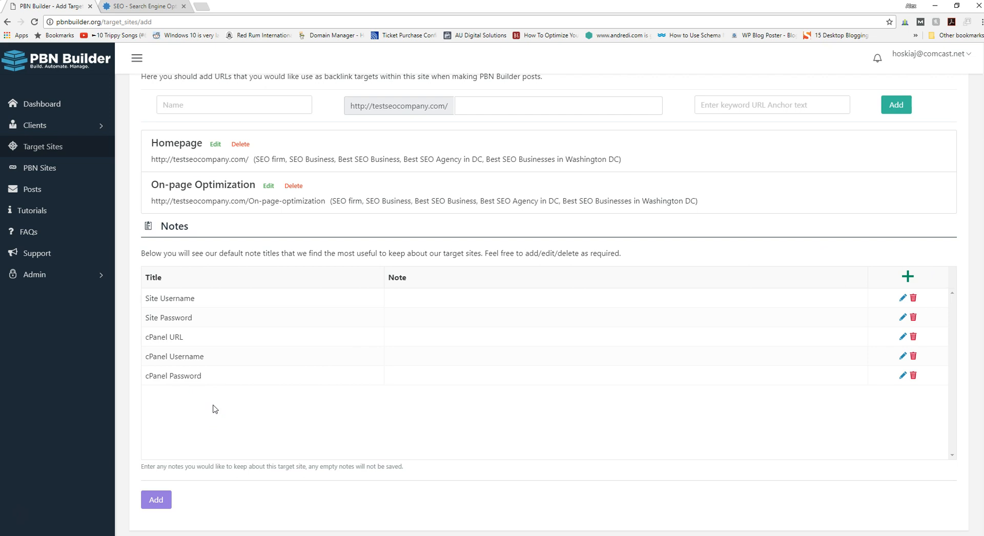
click(158, 501)
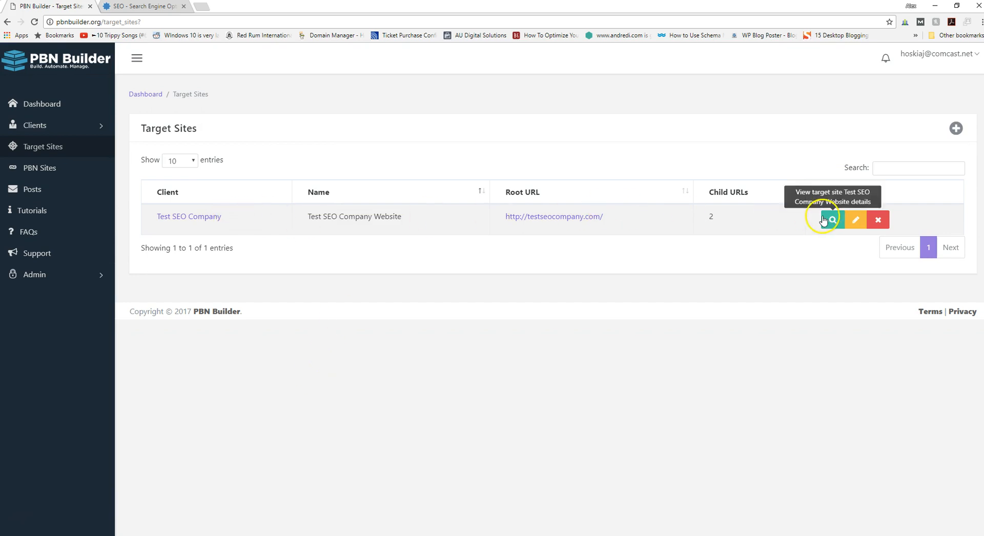
click(95, 128)
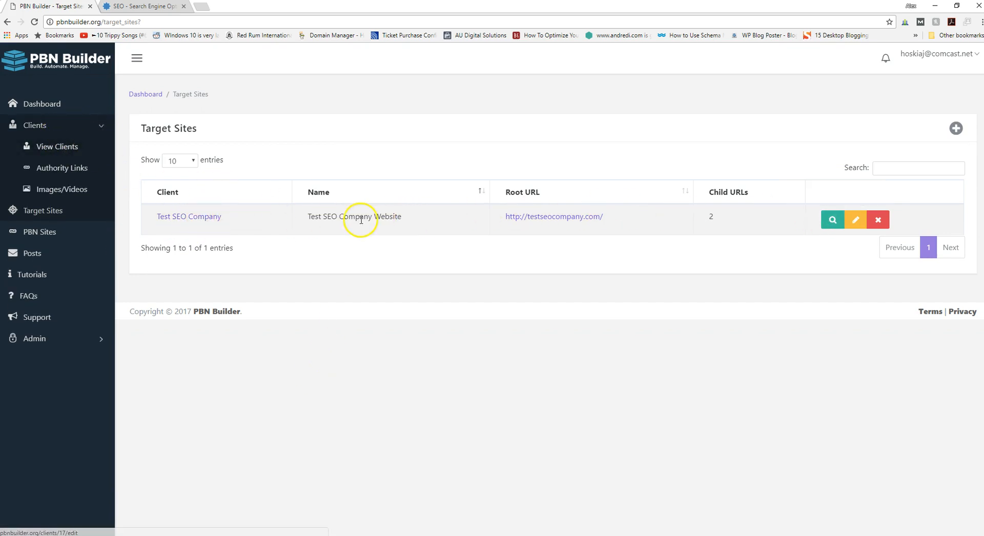
drag(307, 216, 417, 218)
mouse_move(504, 217)
mouse_down()
mouse_move(622, 224)
mouse_move(503, 222)
mouse_up()
click(621, 223)
click(593, 220)
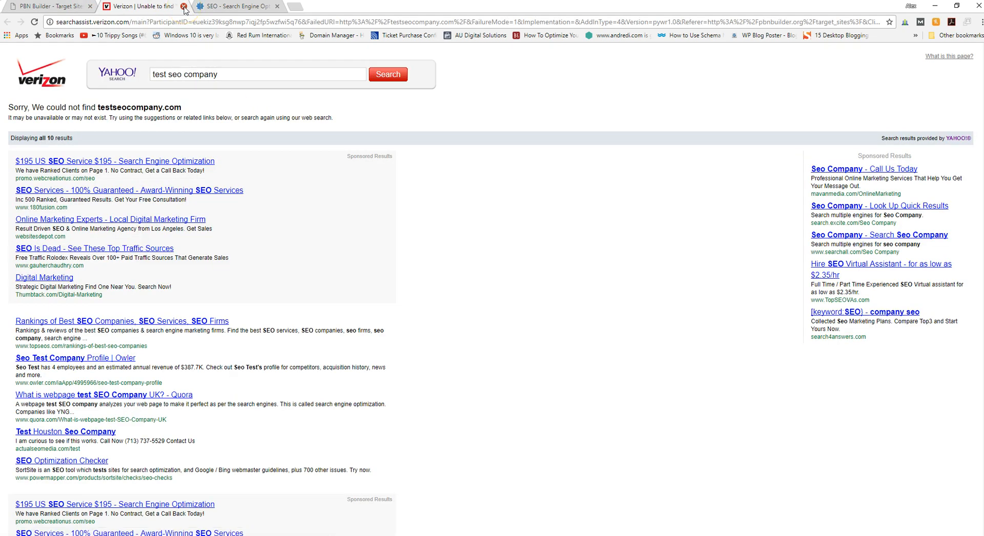
click(184, 7)
click(547, 245)
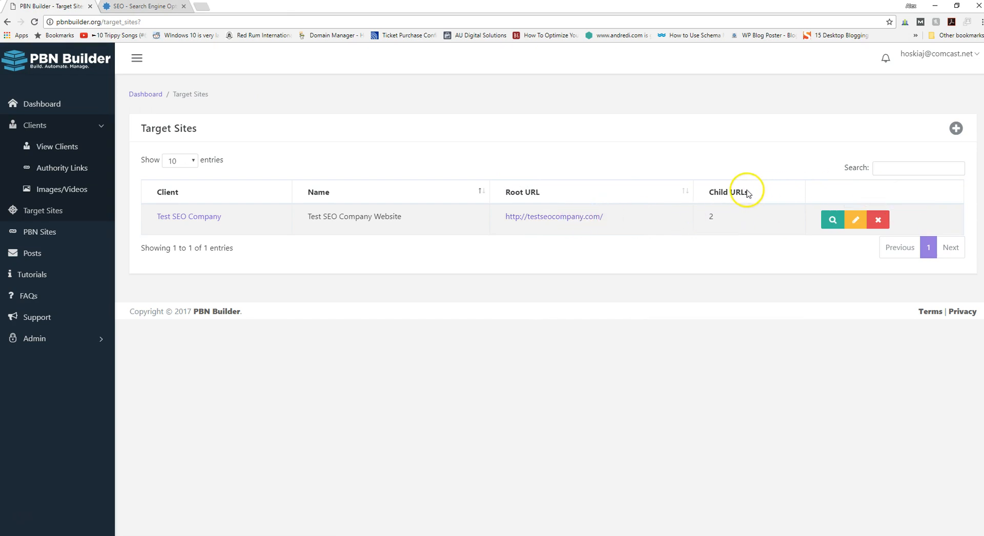
drag(747, 194, 709, 191)
drag(748, 217, 710, 218)
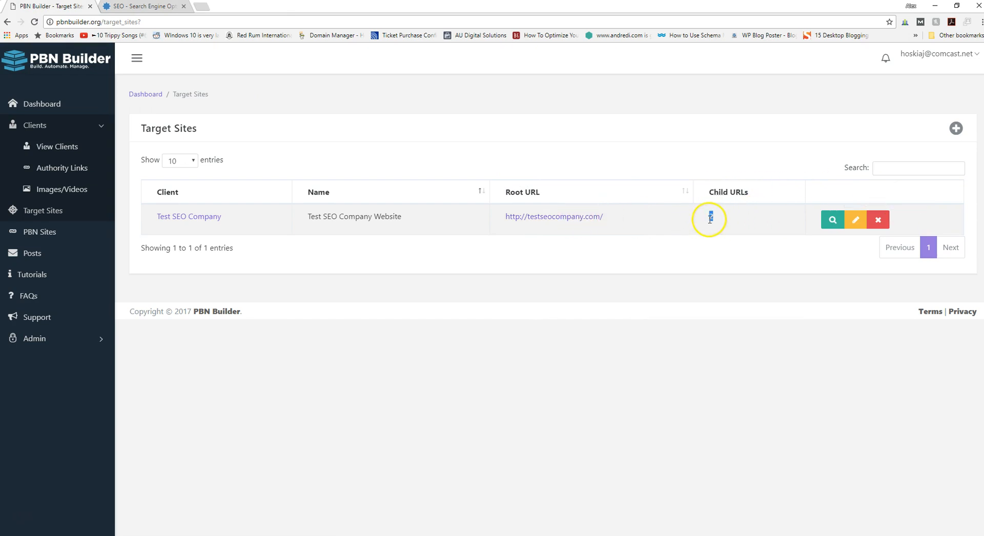
click(650, 229)
drag(718, 216, 707, 213)
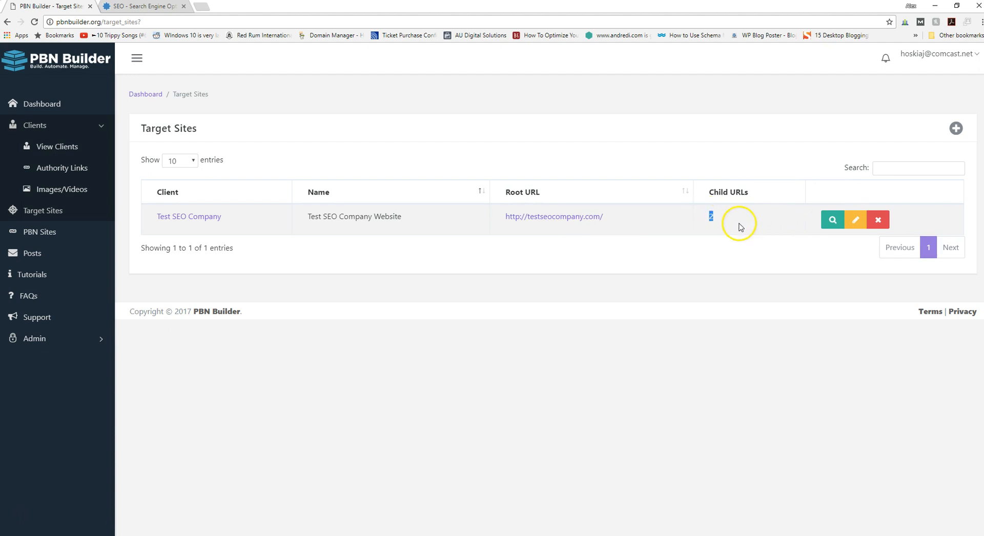
click(852, 219)
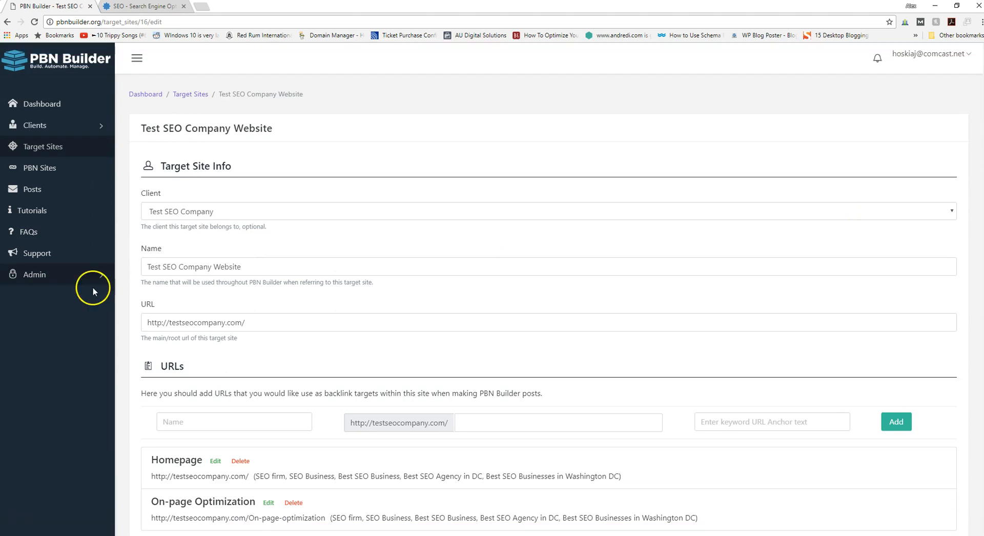
scroll(249, 220, down, 7)
click(164, 460)
click(834, 223)
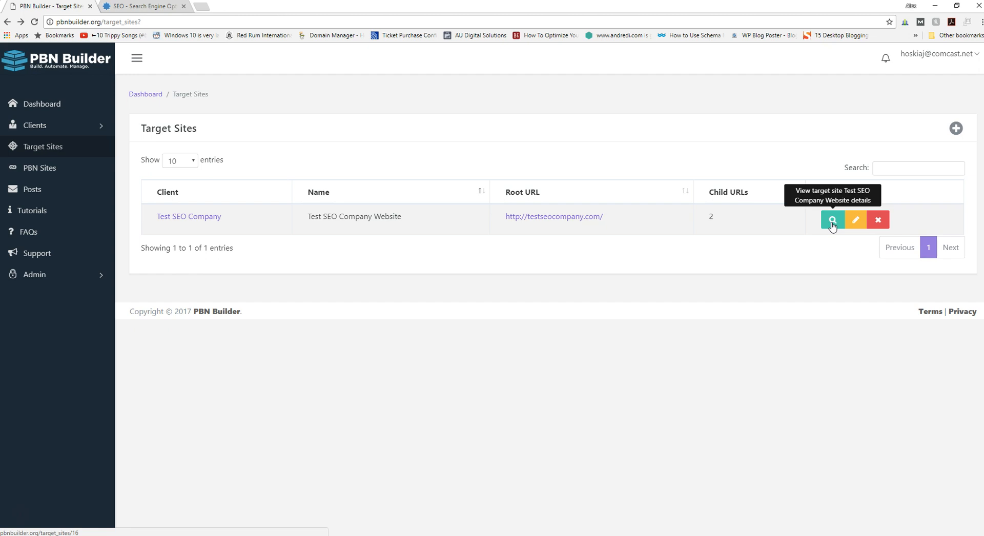
click(879, 223)
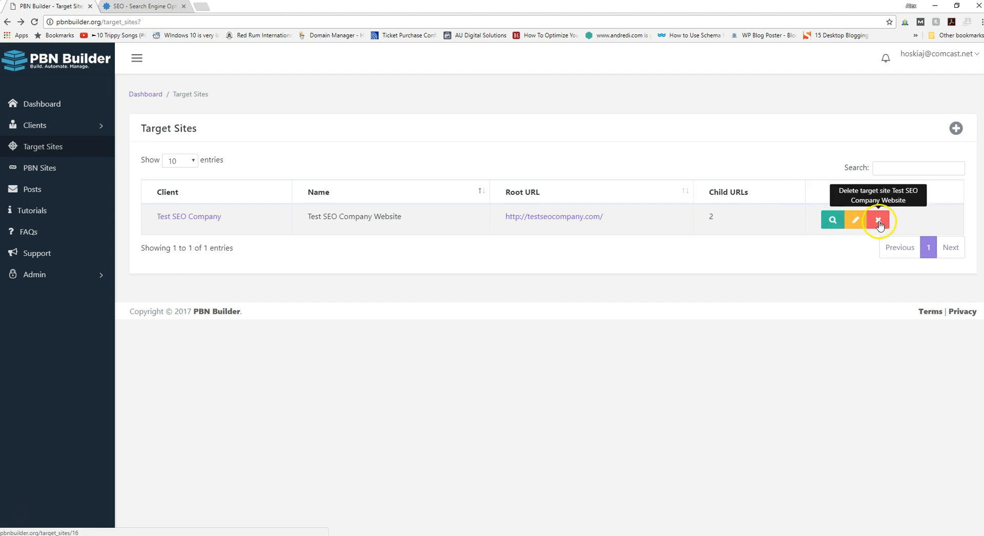
click(827, 224)
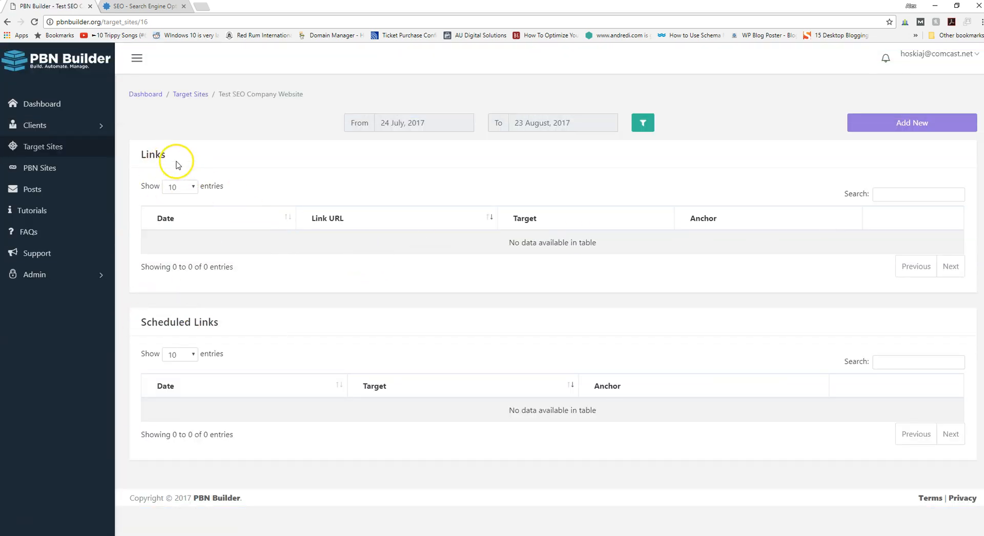
- Inspect the empty Links and Scheduled Links tables, then go to the PBN Sites list
drag(137, 154, 193, 160)
click(193, 160)
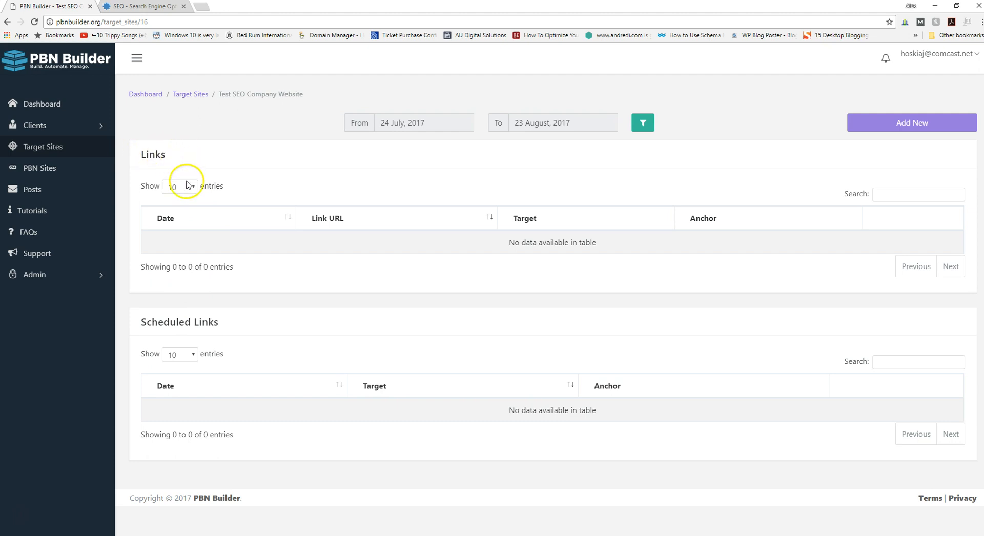
drag(250, 327, 142, 325)
click(288, 317)
click(49, 169)
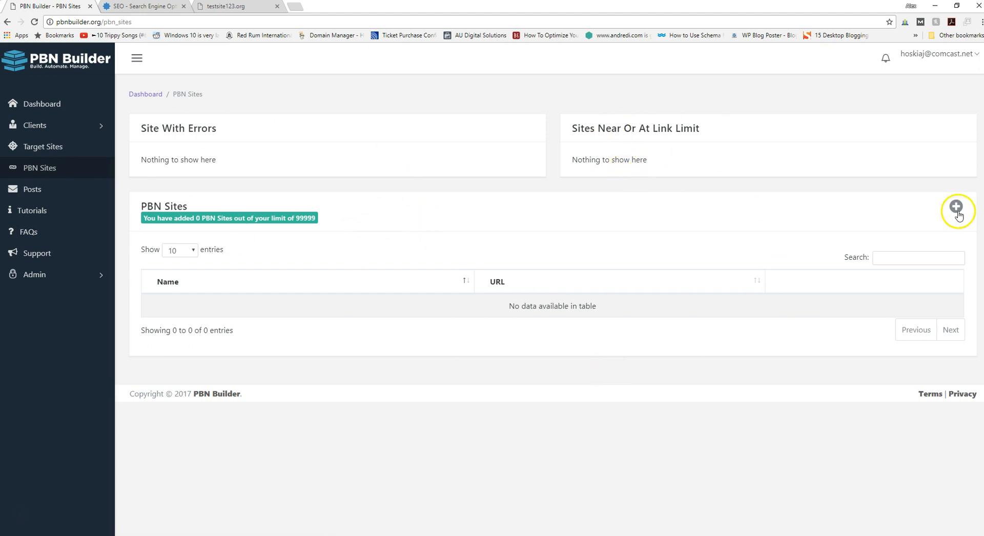
- Start a new PBN site from the PBN Sites plus button and focus its Name field
click(956, 207)
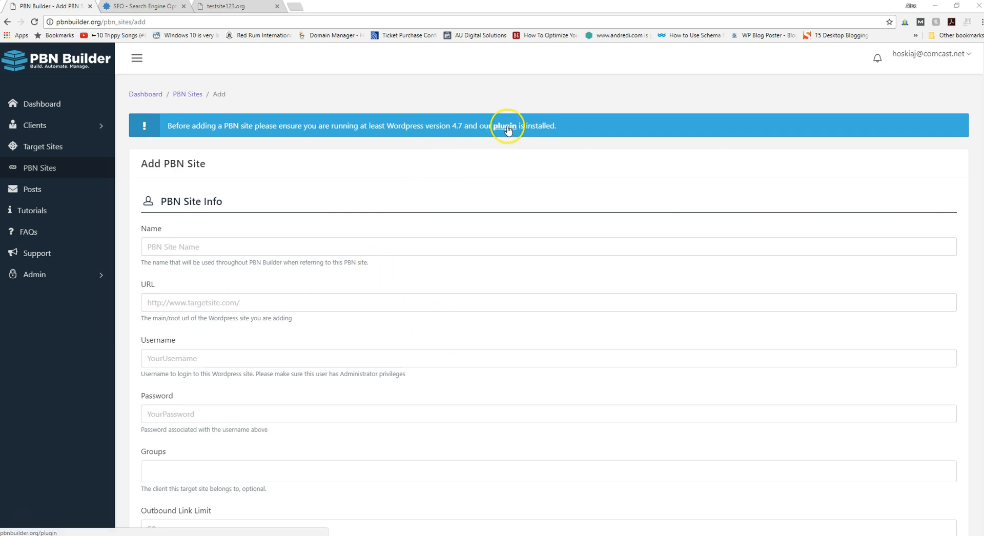
click(226, 247)
key(alt+Tab)
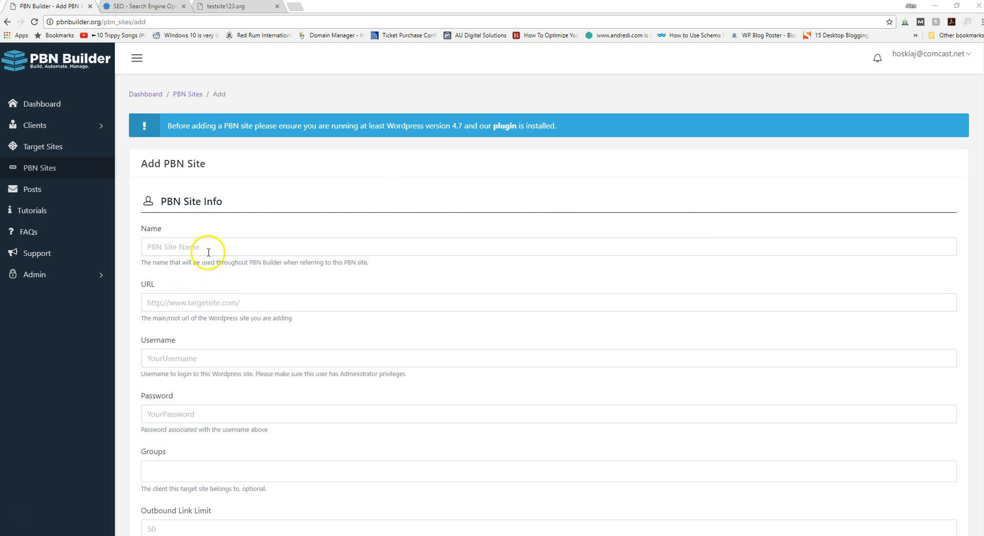
click(189, 249)
key(ctrl+v)
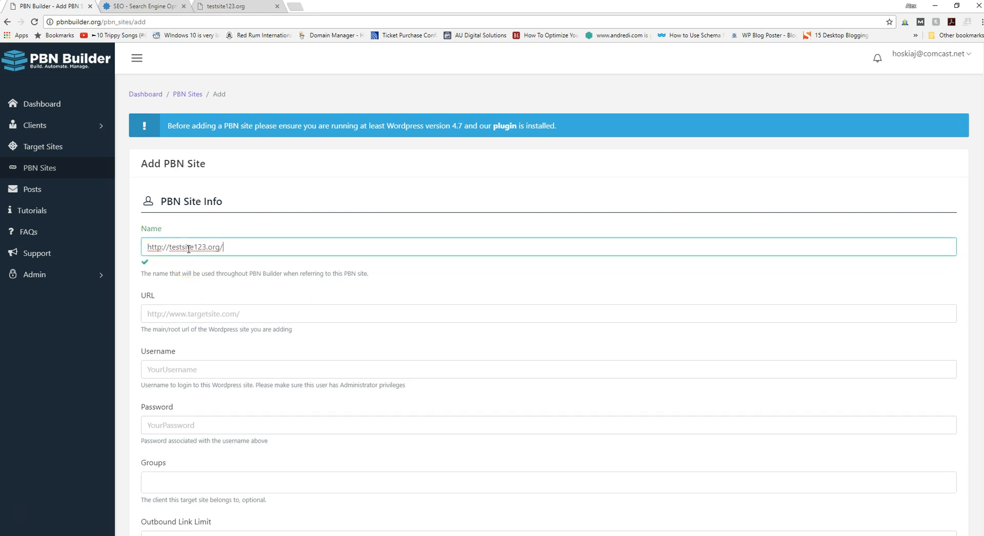
drag(170, 249, 79, 241)
key(BackSpace)
key(BackSpace)
click(181, 310)
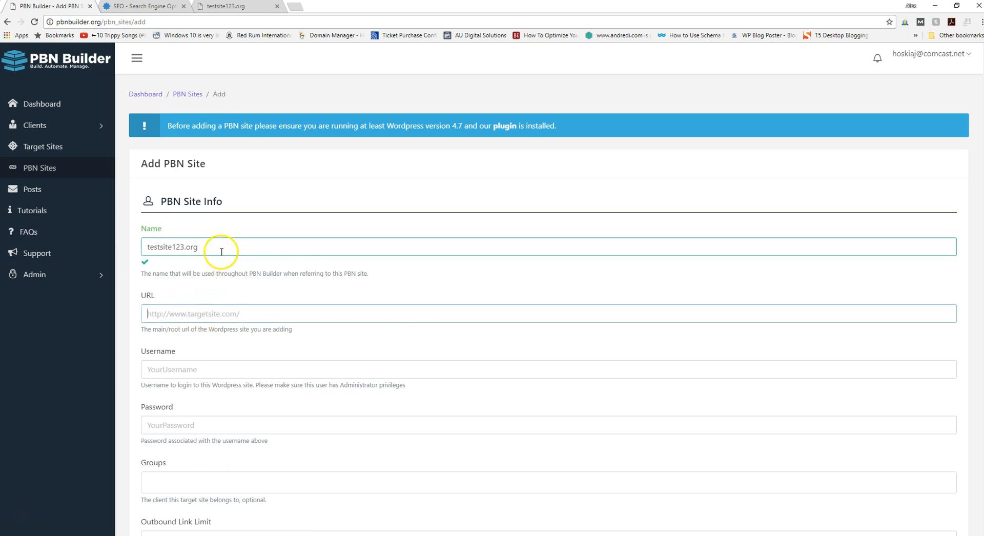
text(http://testsite123.org/)
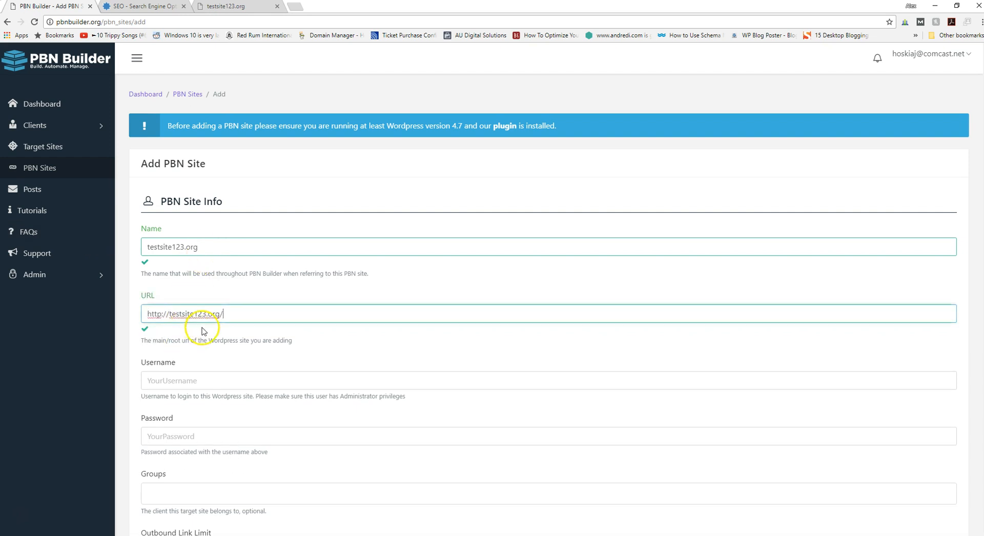
- Fill in the site's WordPress login username and password
click(182, 340)
scroll(183, 341, down, 2)
click(194, 284)
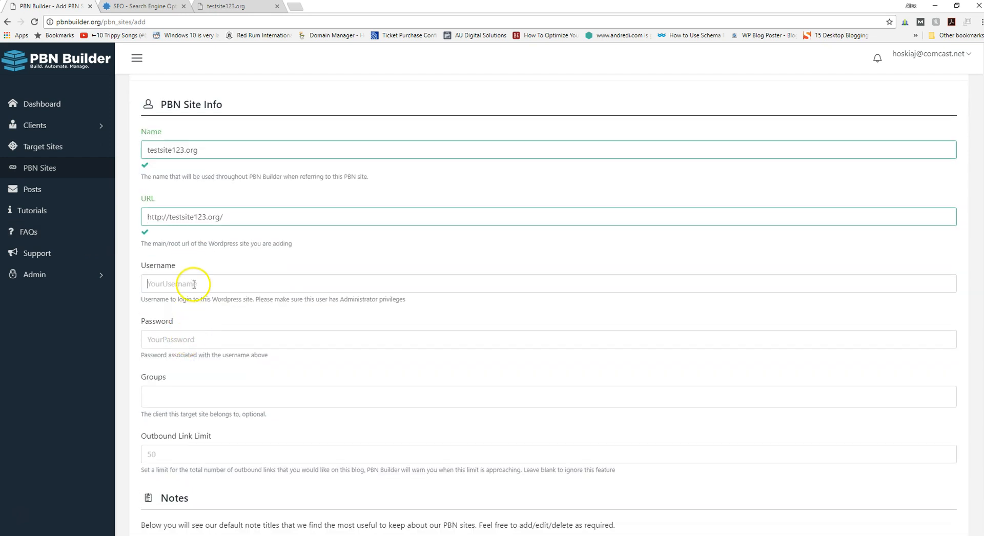
key(Tab)
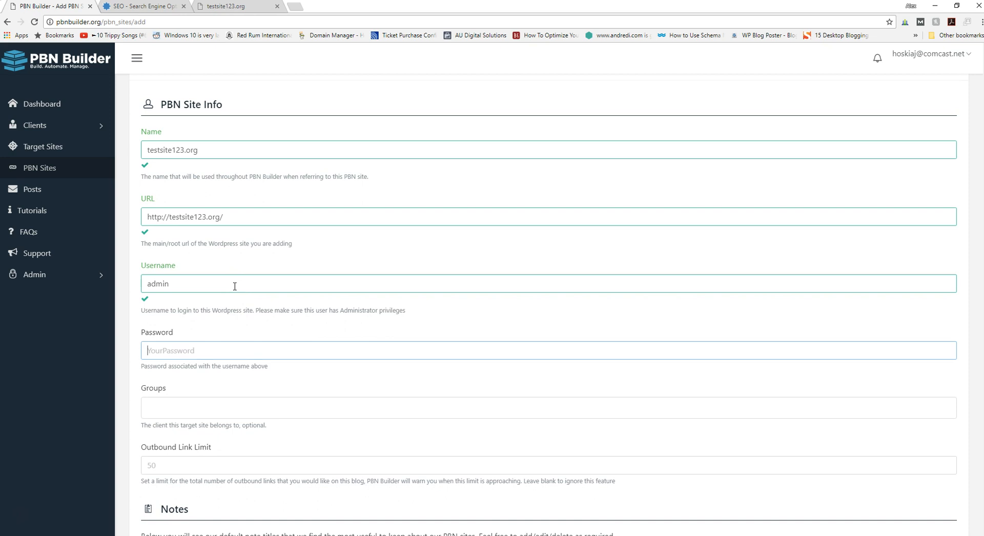
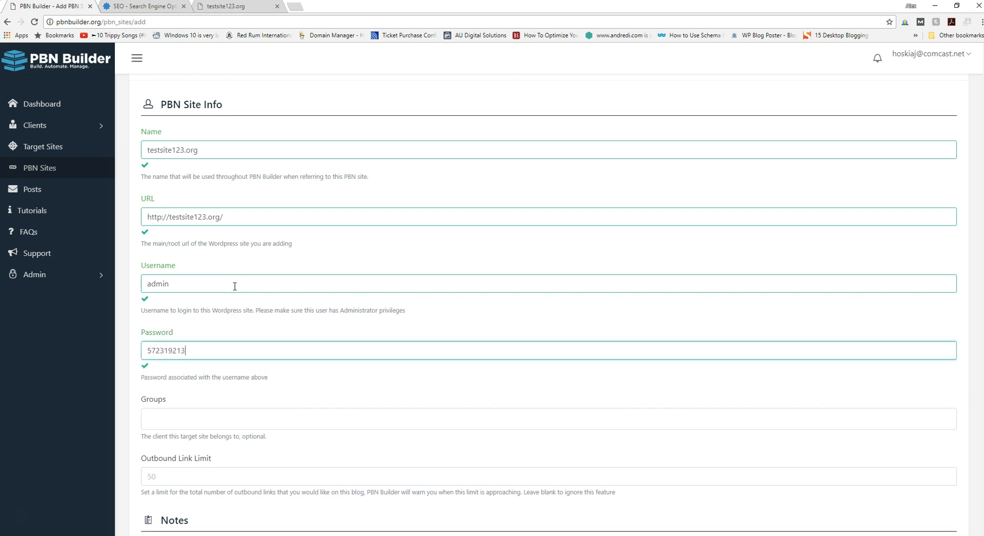
scroll(239, 315, down, 4)
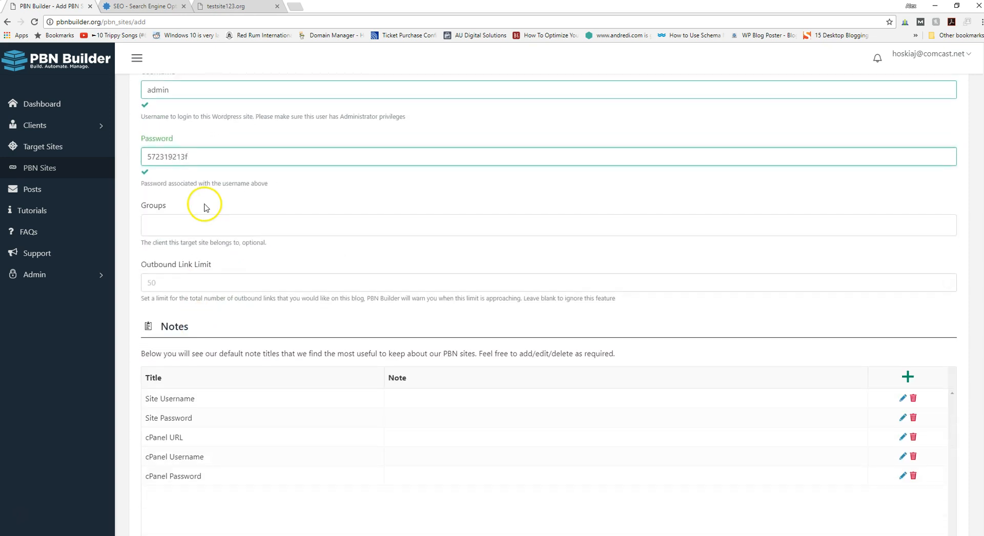
scroll(199, 206, up, 3)
scroll(194, 325, down, 2)
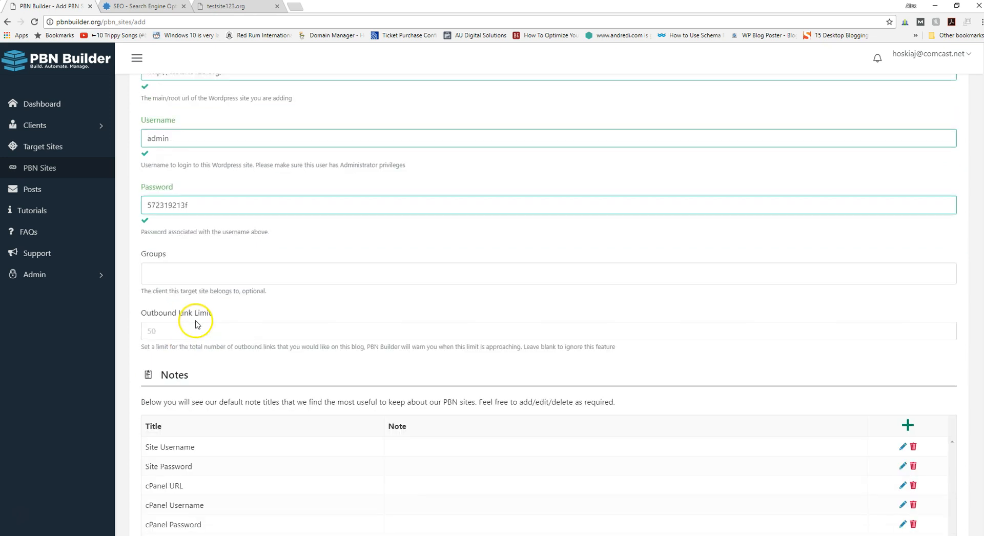
click(161, 267)
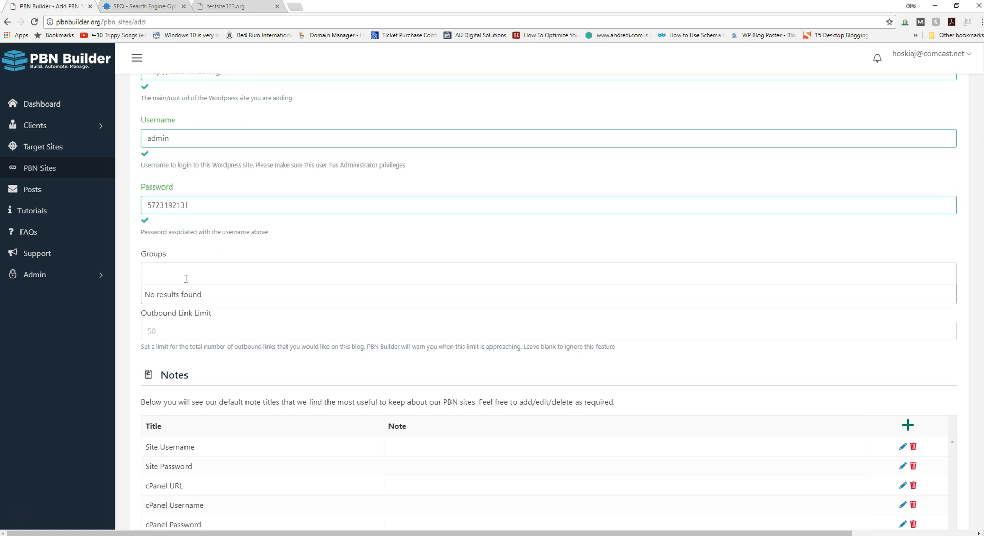
- Choose SEO in Groups and enter 20 as the Outbound Link Limit
text(SEO)
key(Return)
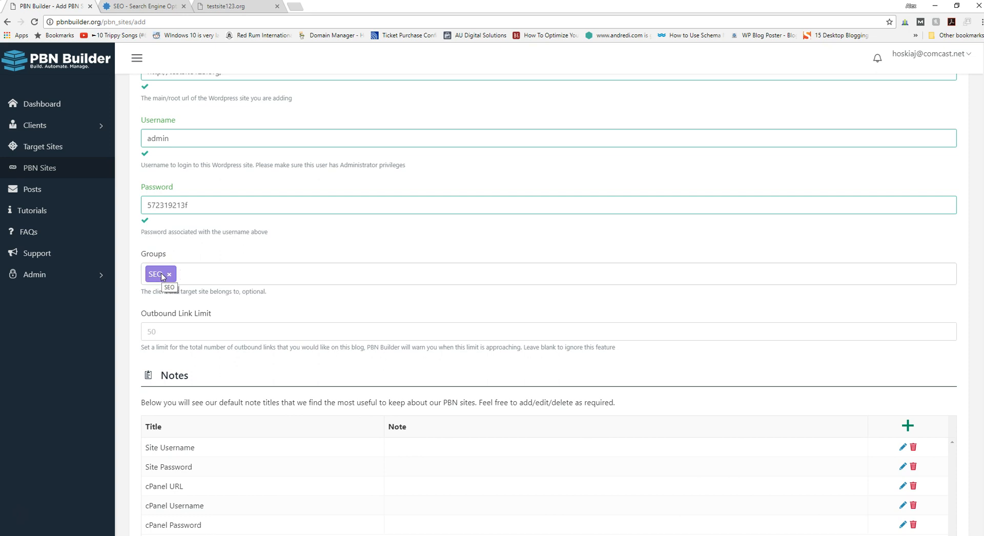
click(170, 334)
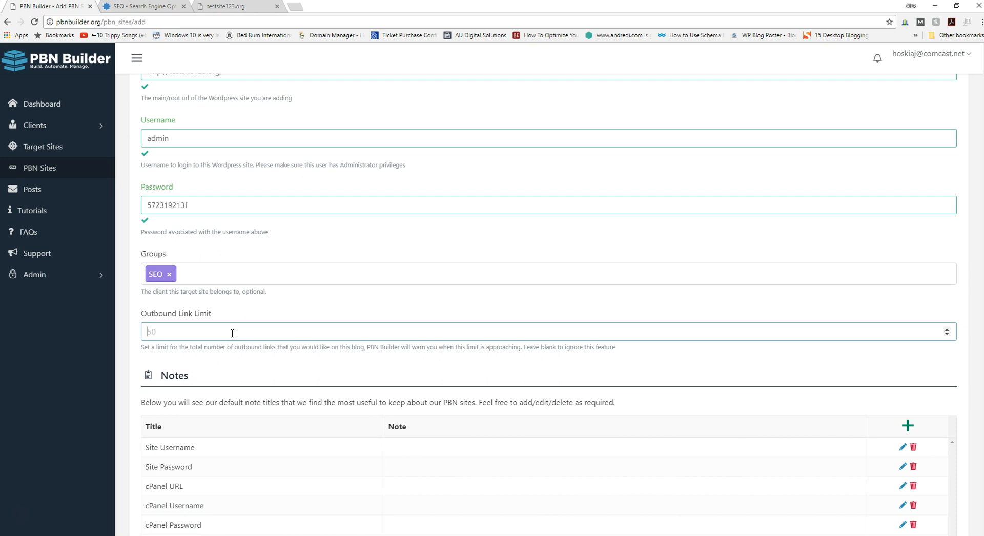
text(20)
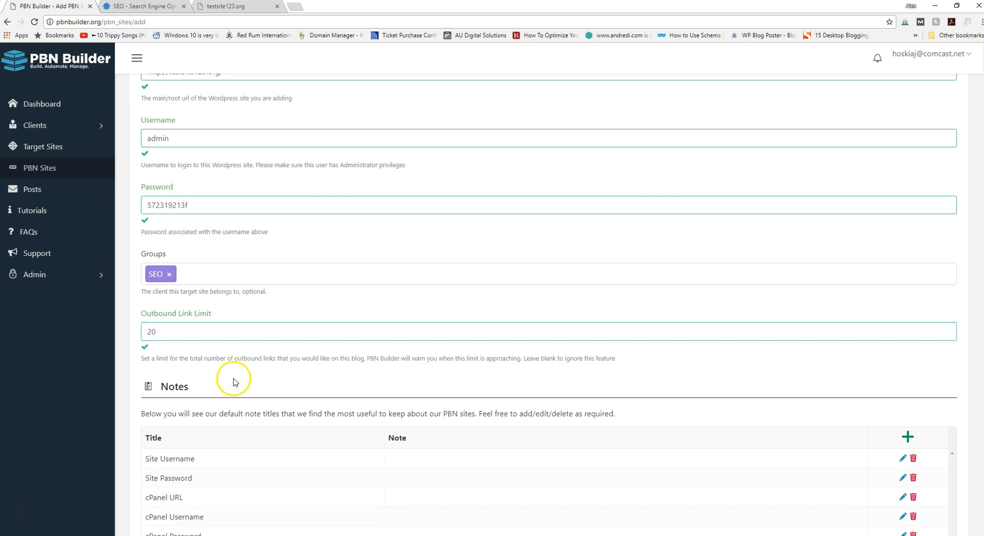
scroll(231, 377, down, 3)
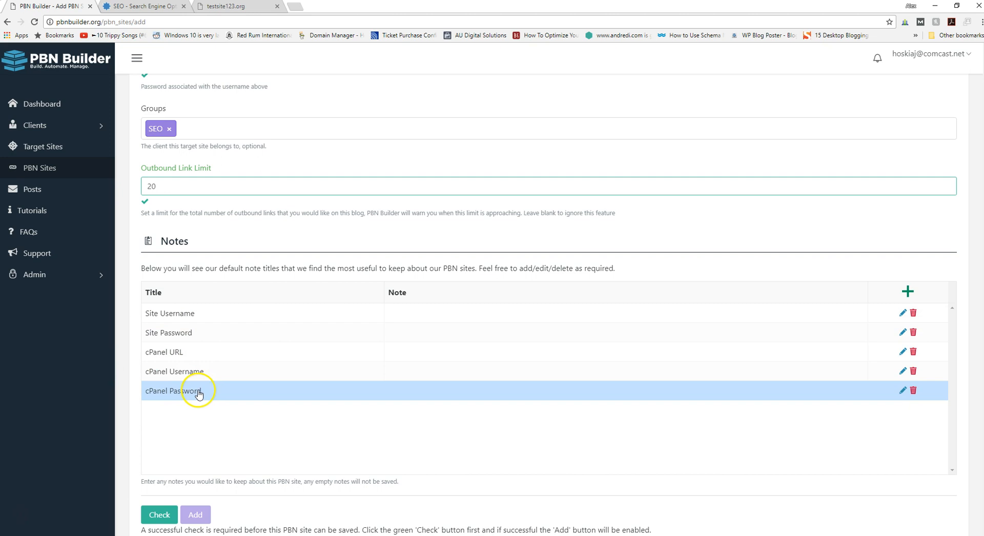
scroll(194, 418, down, 2)
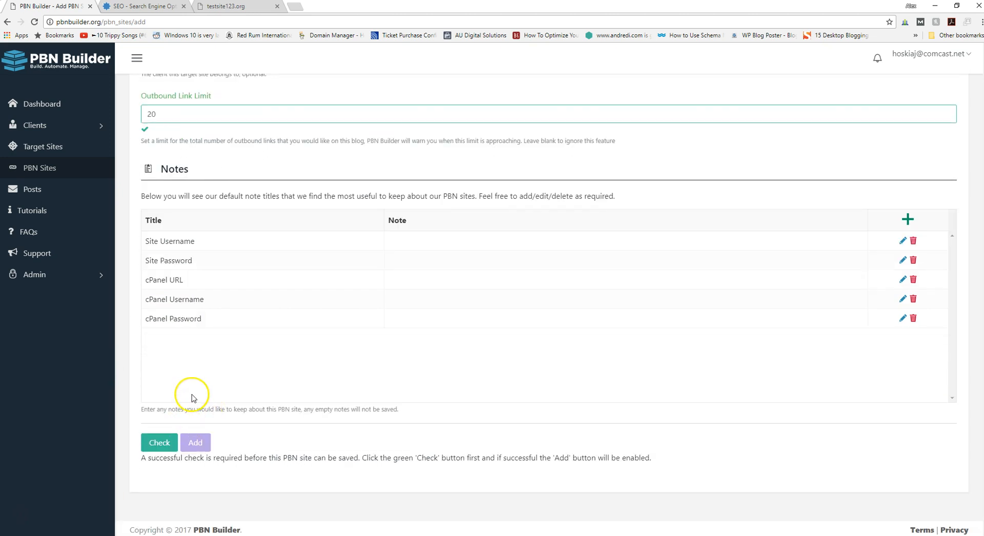
- Run the site check, fix the failed user credentials, and re-run it until all six tests pass
click(161, 442)
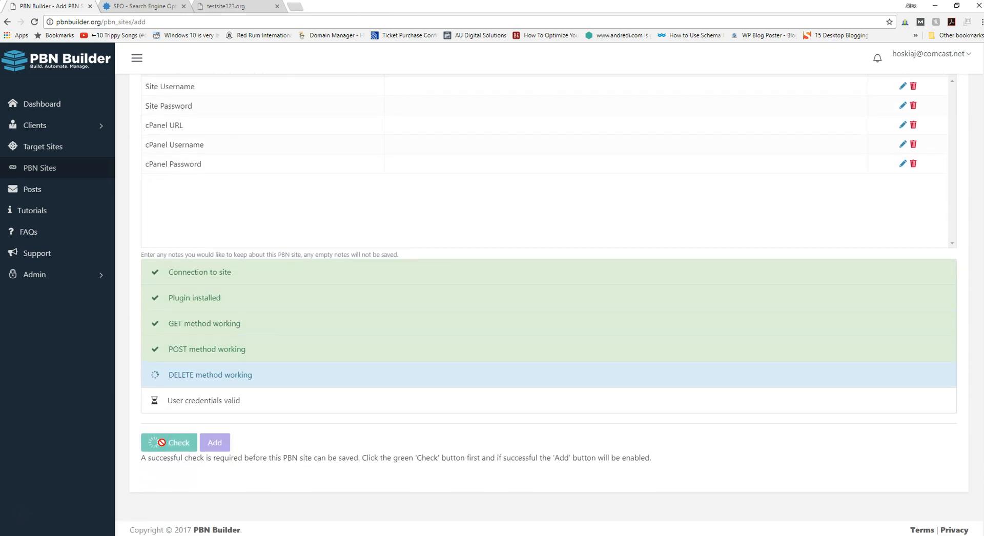
mouse_move(163, 400)
mouse_down()
mouse_move(285, 408)
mouse_move(158, 402)
mouse_up()
click(213, 401)
click(189, 401)
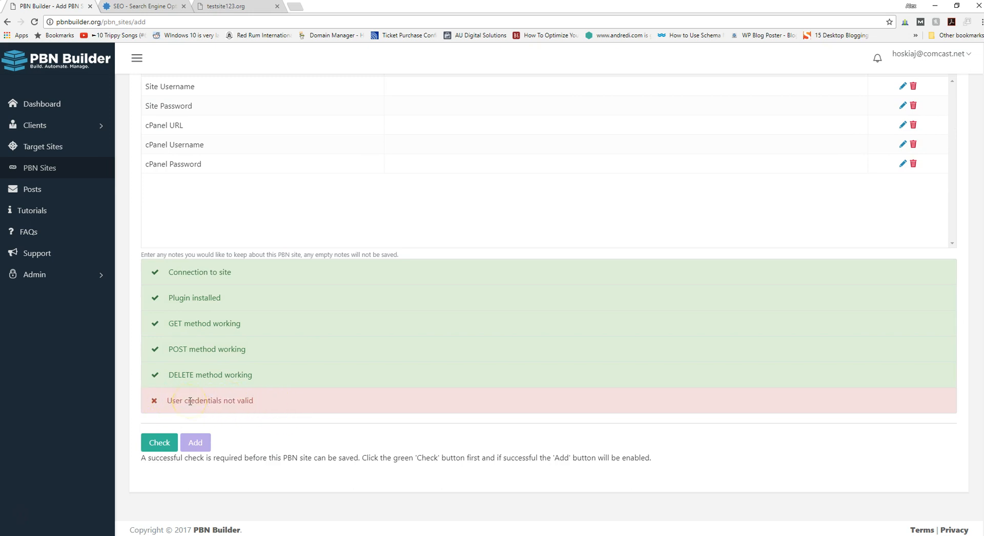
scroll(190, 401, up, 10)
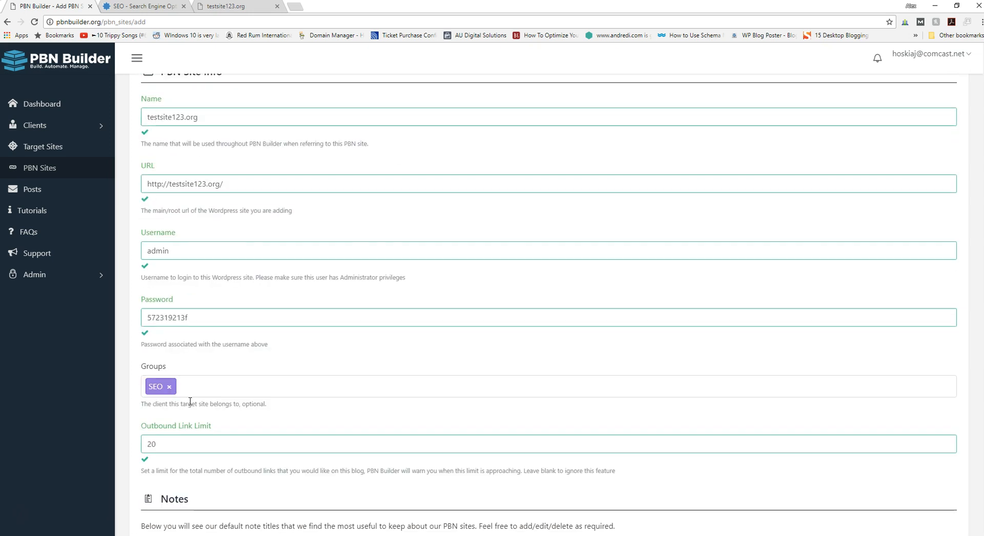
scroll(222, 282, up, 1)
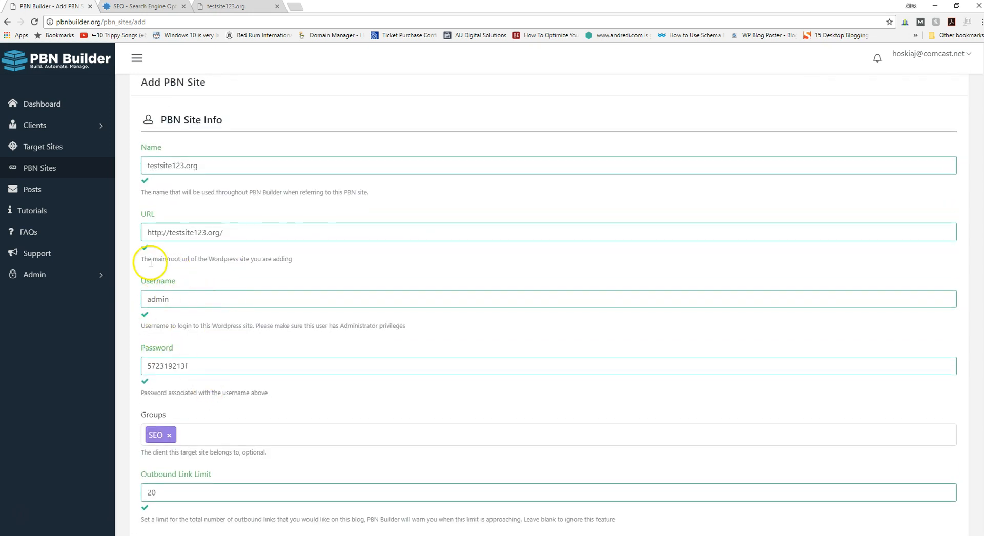
scroll(174, 358, down, 10)
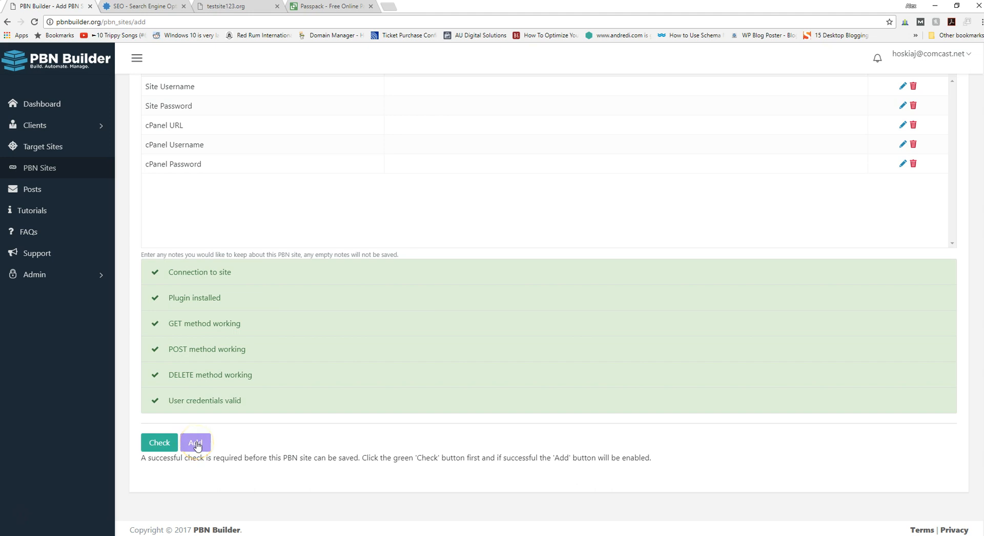
click(159, 444)
click(207, 446)
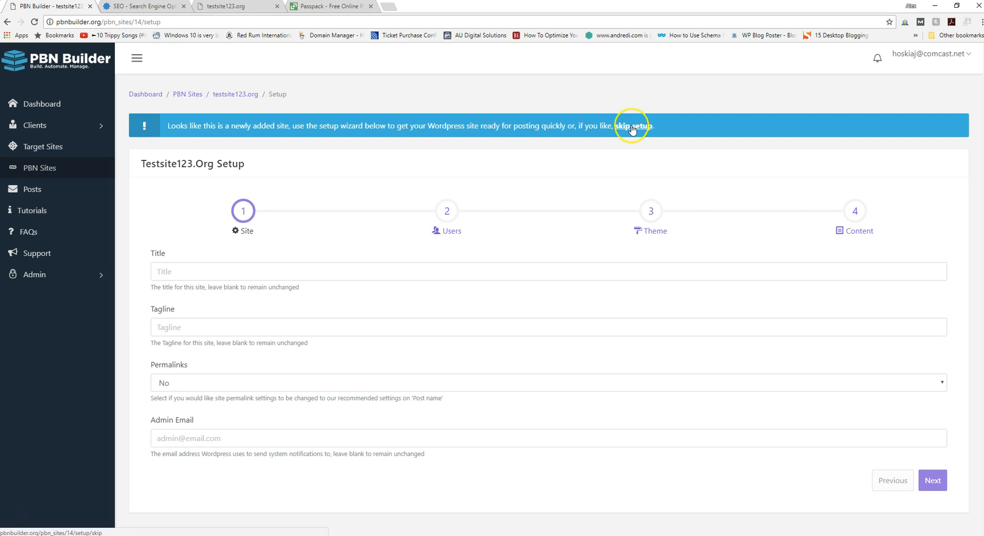
scroll(276, 248, down, 1)
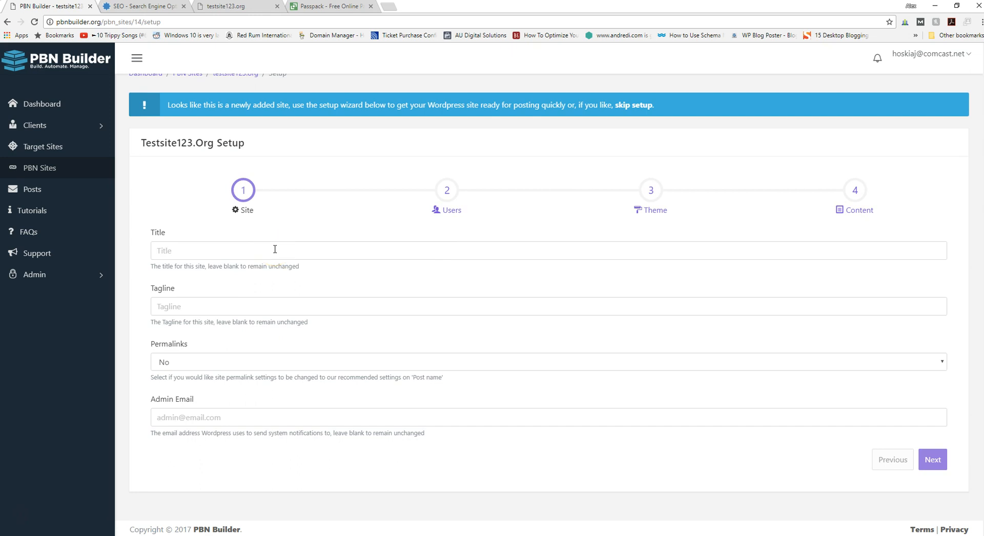
click(276, 249)
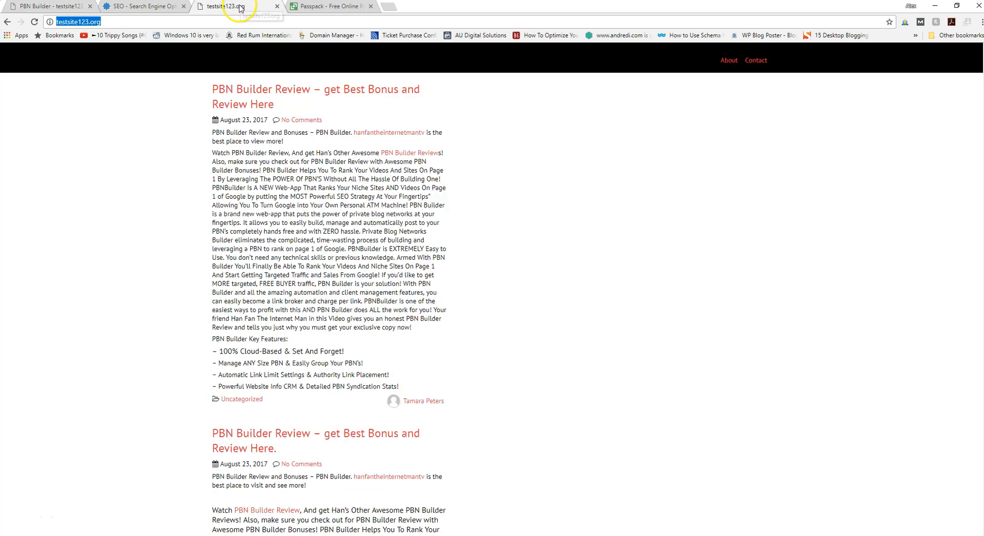
click(236, 6)
scroll(374, 164, down, 20)
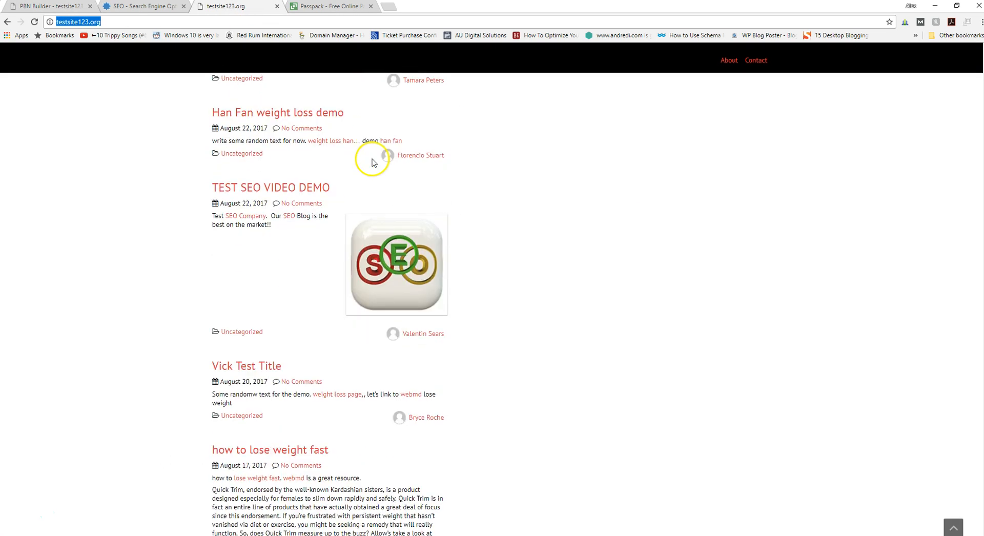
scroll(366, 184, up, 20)
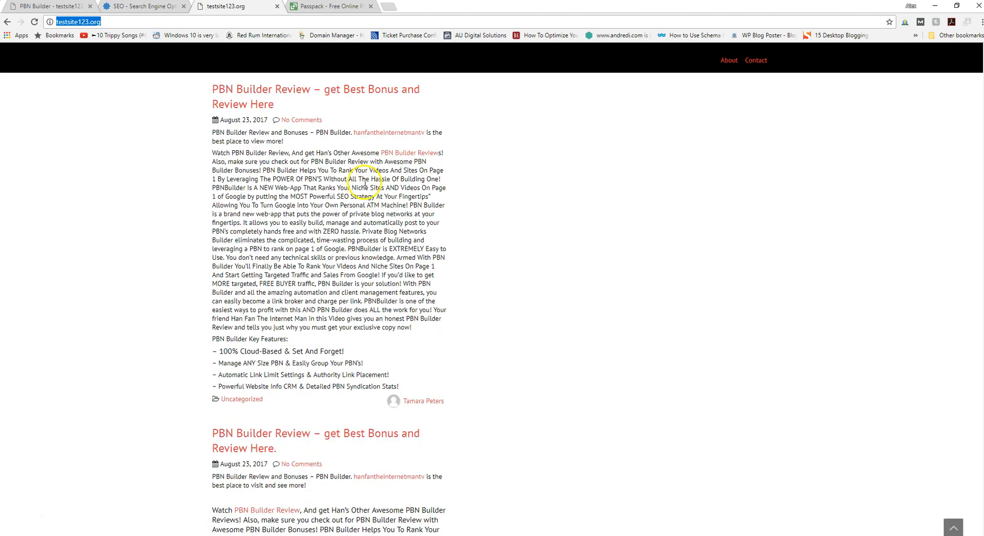
click(143, 7)
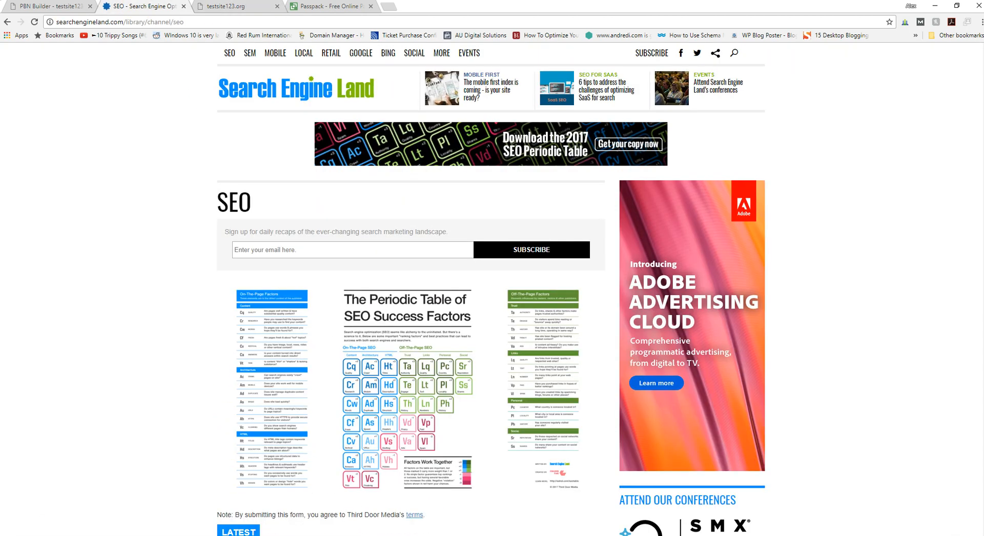
click(49, 6)
click(187, 247)
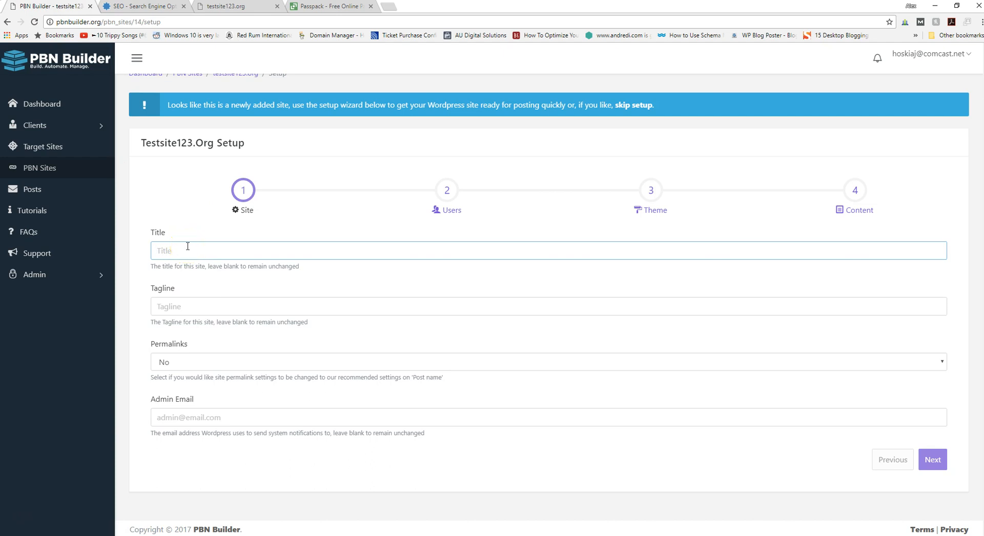
- Set the title 'Test SEO Company', tagline 'SEO ROCKS!!' and Permalinks to Yes
text(Test SEO Company)
key(Tab)
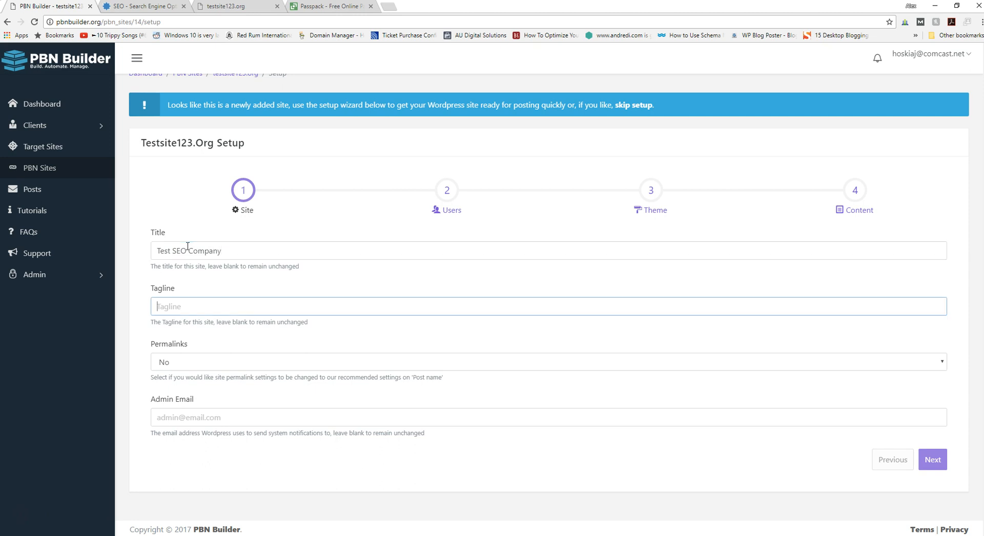
text(SEO ROCKS!!)
click(182, 362)
click(176, 396)
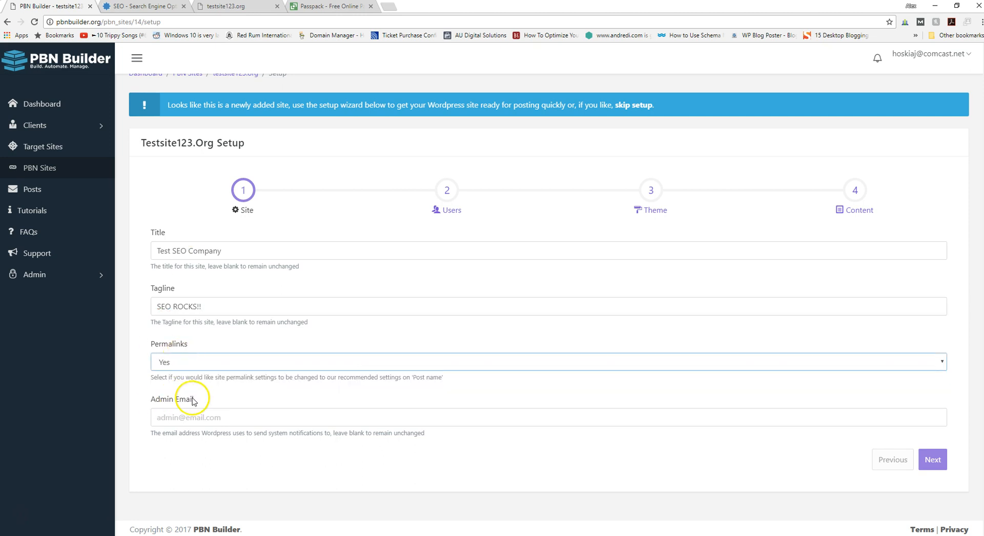
- Enter the admin e-mail address and continue to the Users step
click(187, 417)
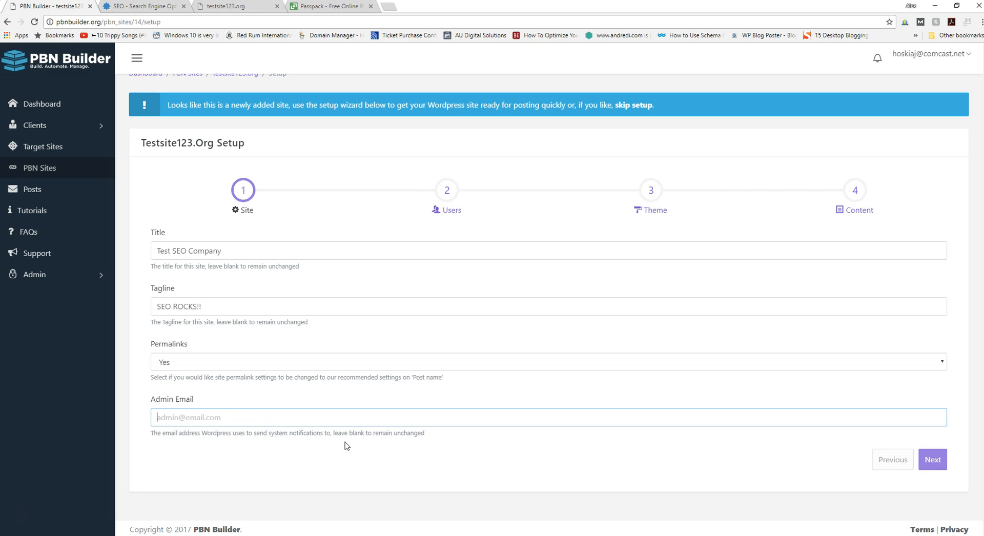
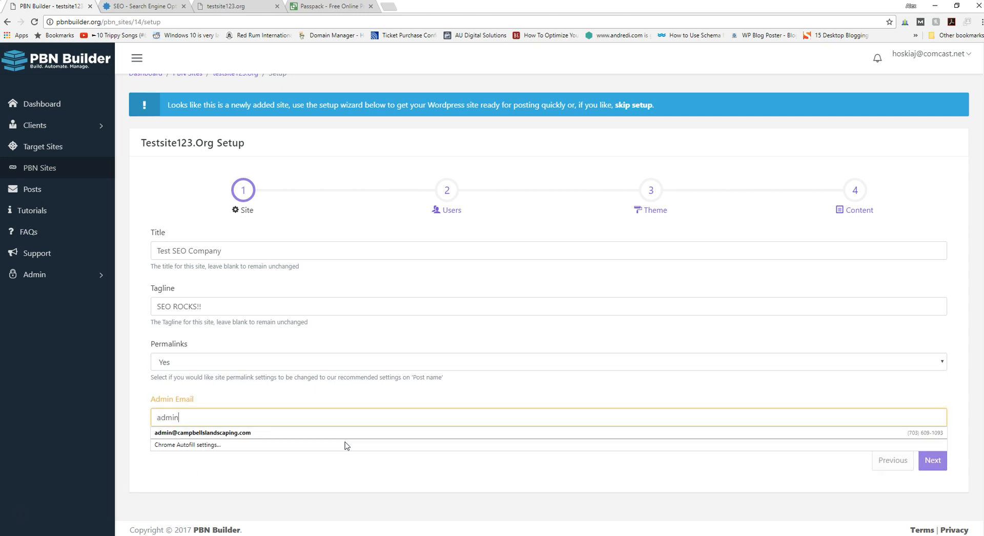
drag(259, 417, 157, 417)
click(277, 420)
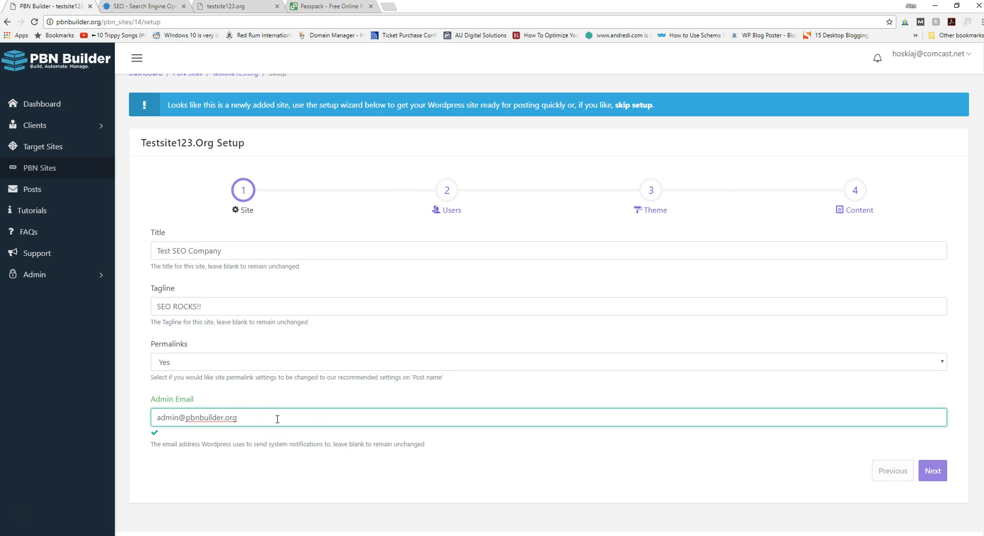
scroll(274, 421, up, 1)
scroll(272, 421, down, 1)
drag(272, 409, 157, 403)
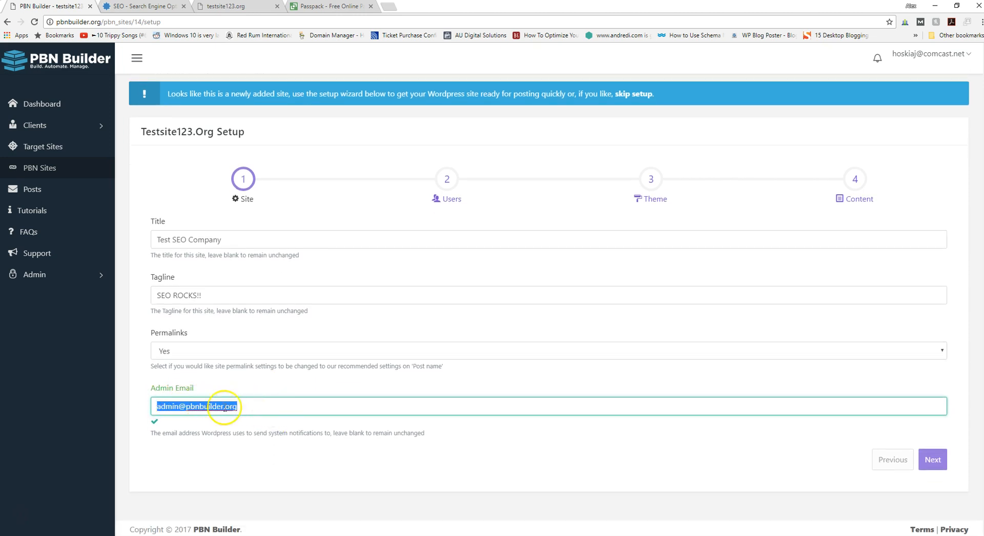
click(258, 408)
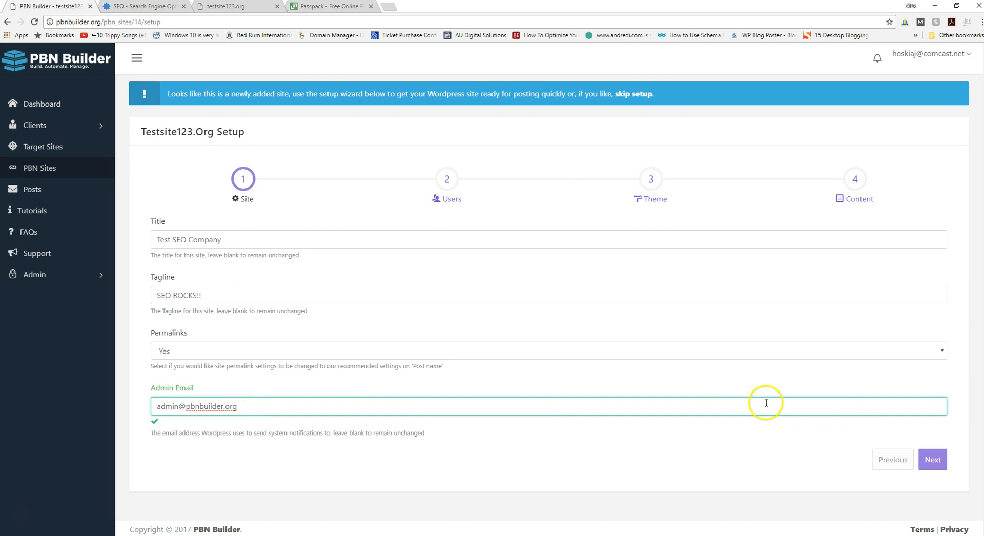
click(935, 463)
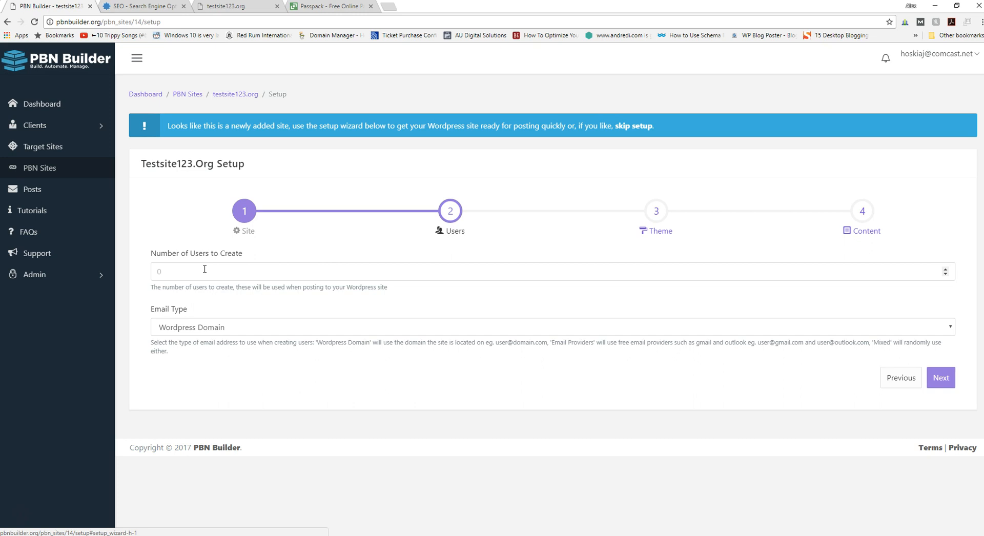
- Set 10 users to create with the Mixed e-mail type and advance to the Theme step
click(235, 274)
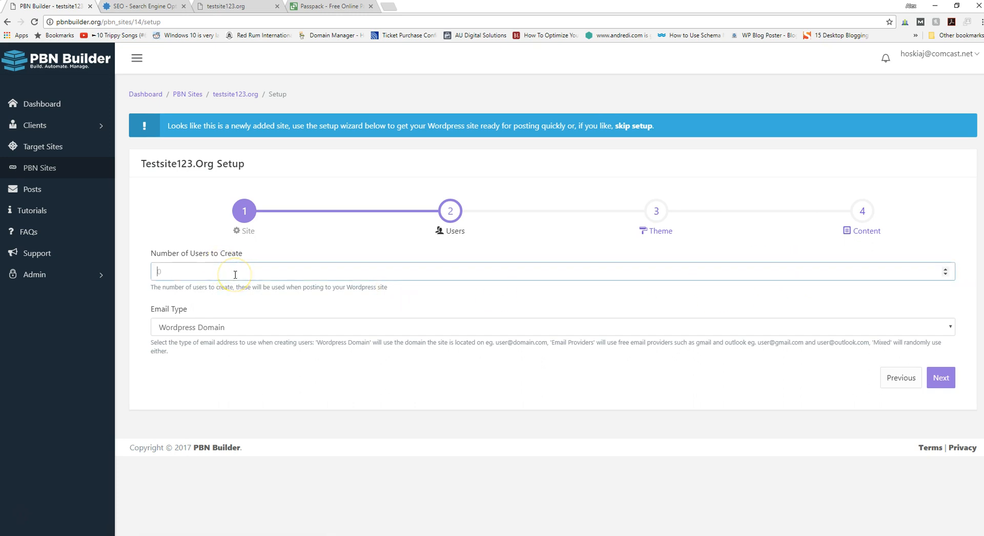
text(10)
click(211, 340)
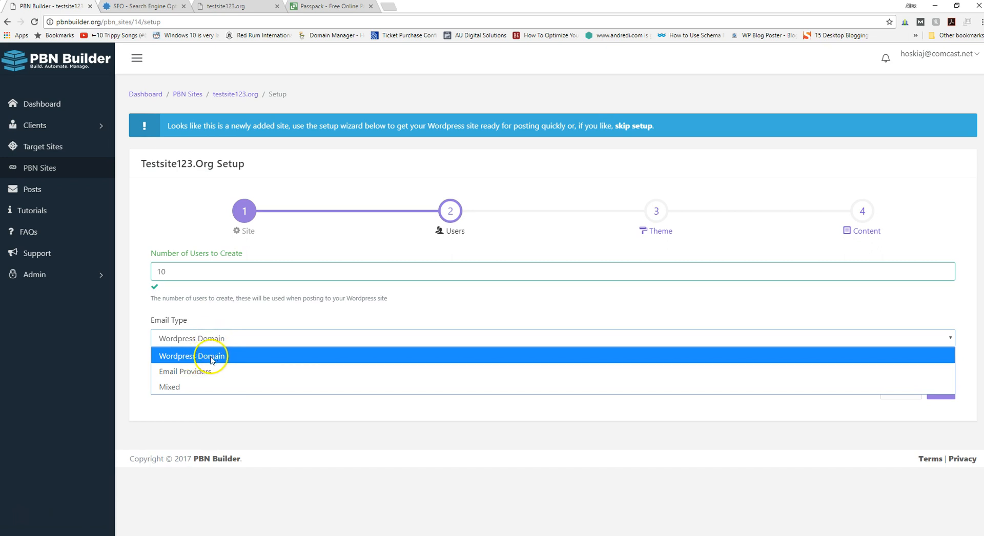
click(177, 387)
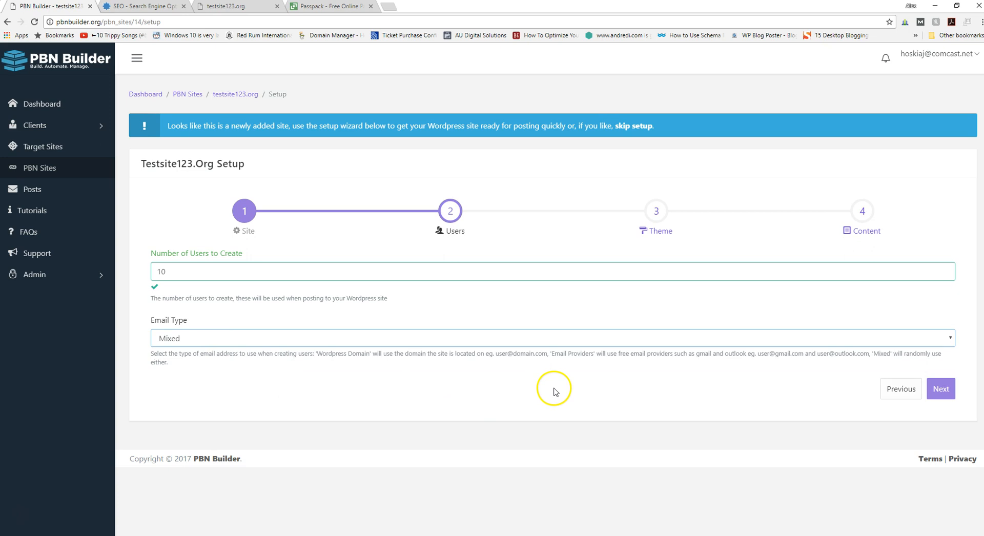
click(938, 391)
click(942, 389)
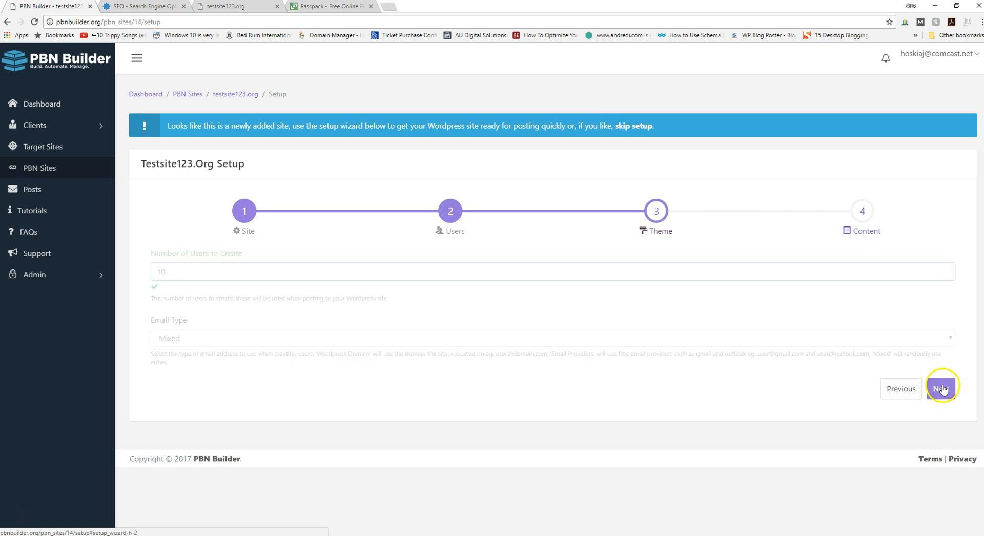
- Choose the Content theme and move on to the Content step
click(468, 271)
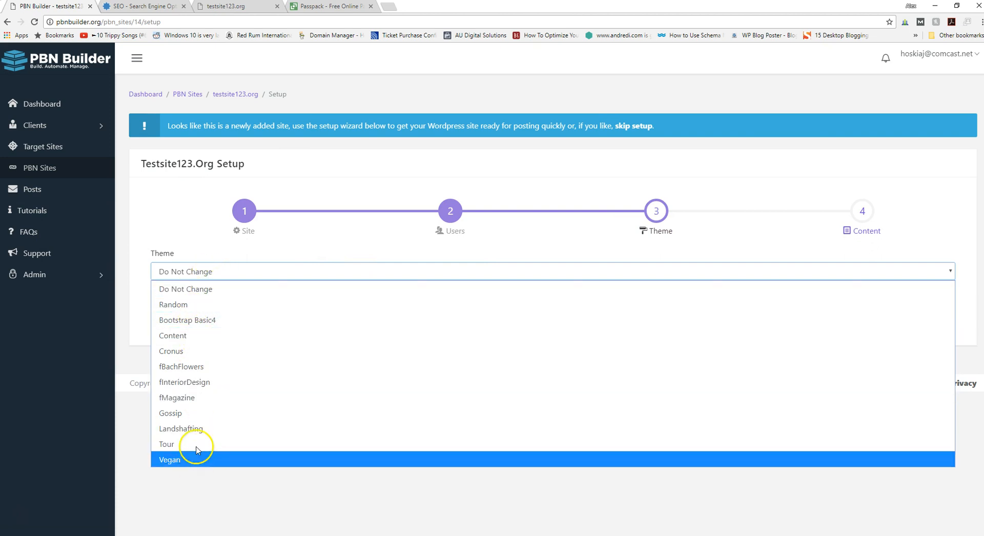
click(191, 336)
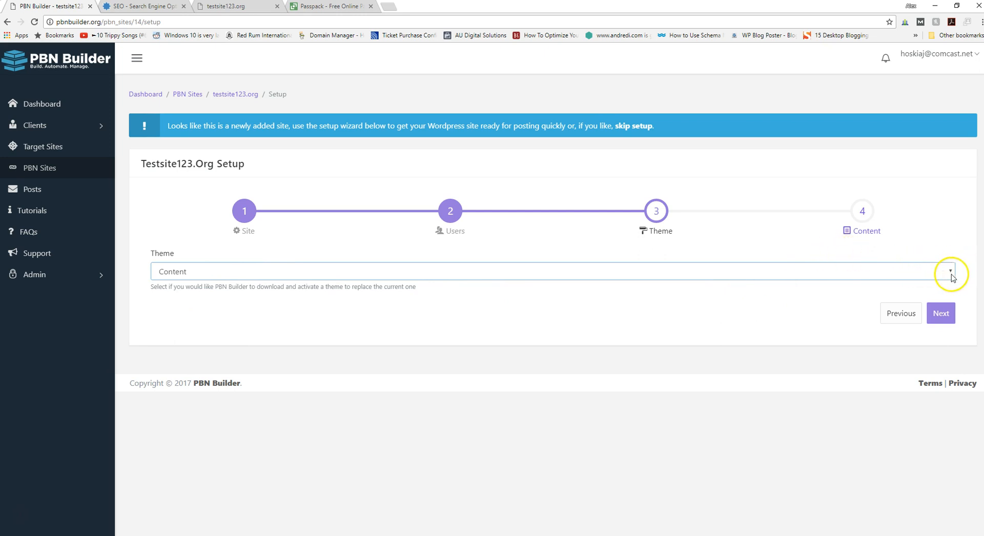
click(941, 313)
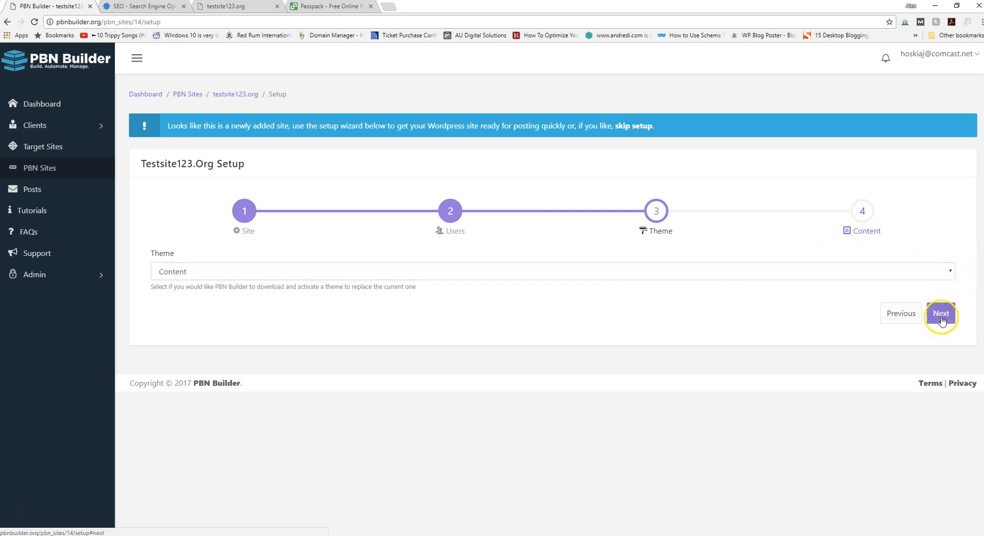
- Set Remove Default Content to Yes with no About or Contact page, and run setup
click(210, 271)
click(185, 302)
click(155, 322)
click(154, 338)
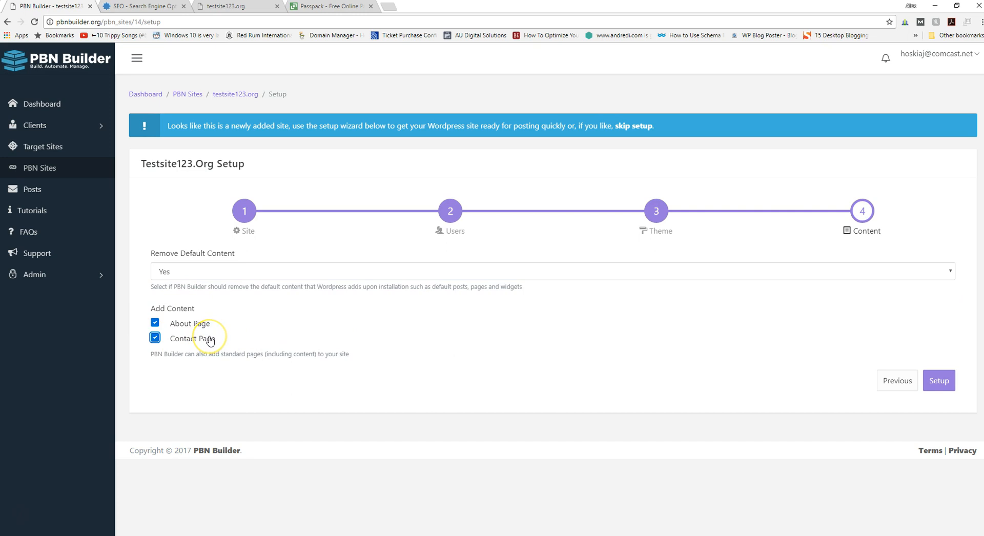
click(241, 7)
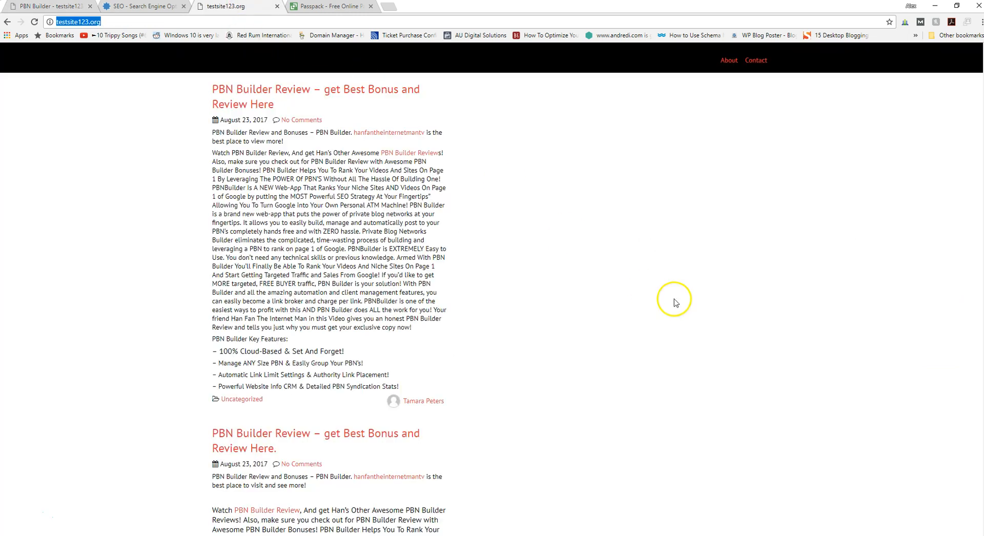
click(58, 6)
click(155, 323)
click(155, 338)
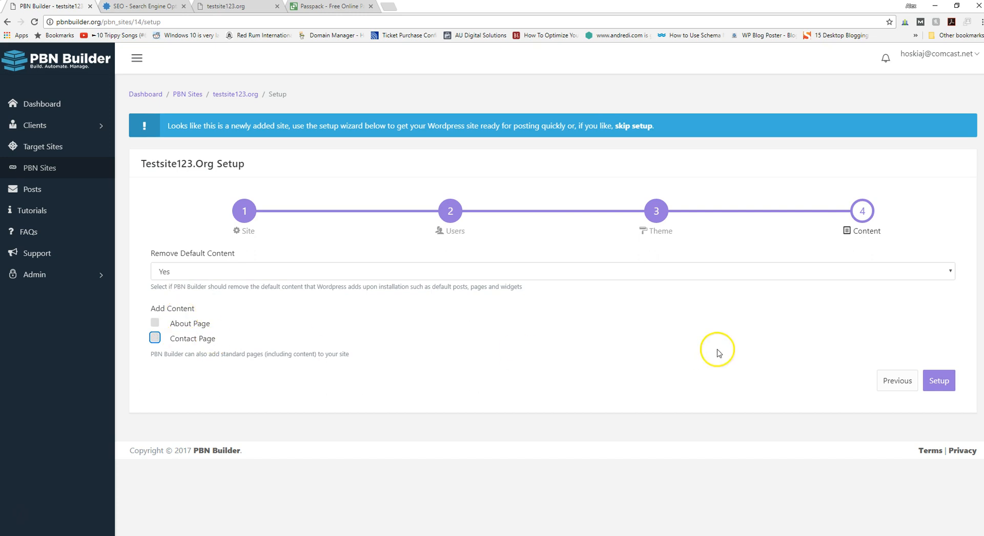
click(939, 382)
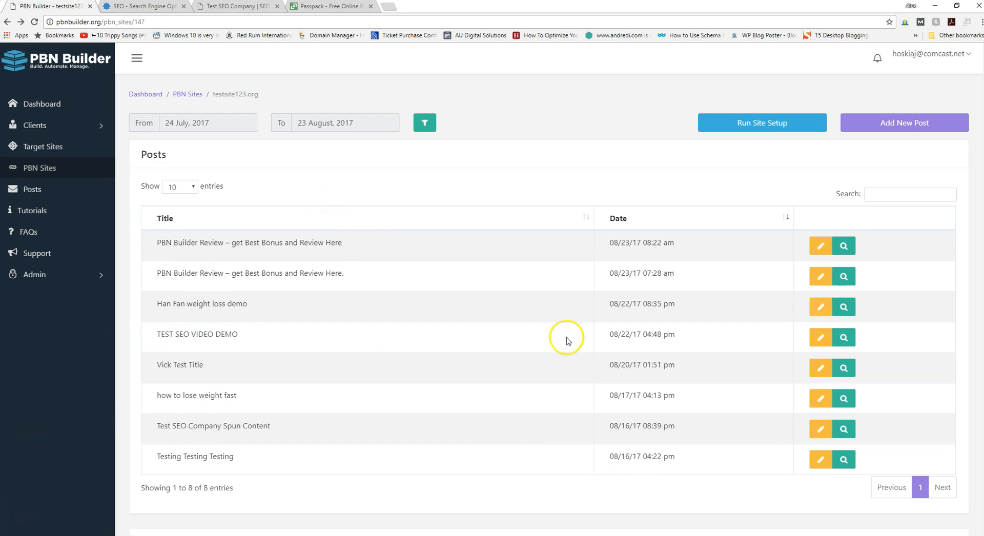
- Let setup finish and view testsite123.org's Posts table with its 8 posts
click(823, 249)
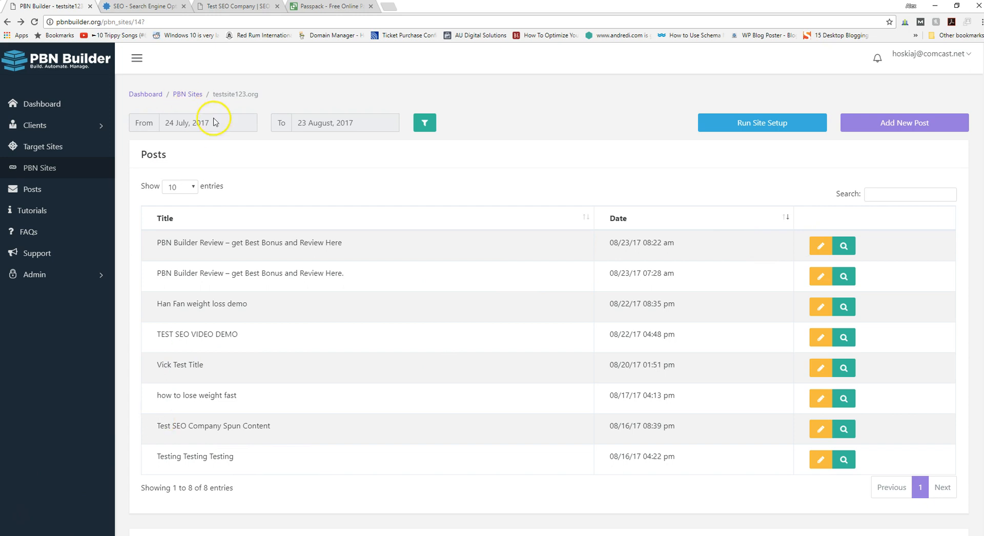
- View the live Test SEO Company site and read its About page text
click(226, 7)
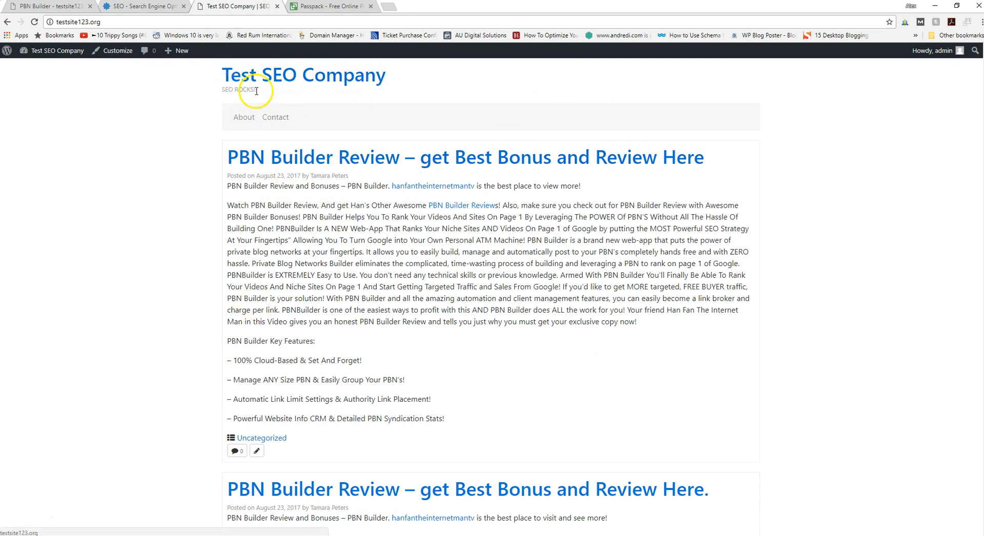
click(247, 119)
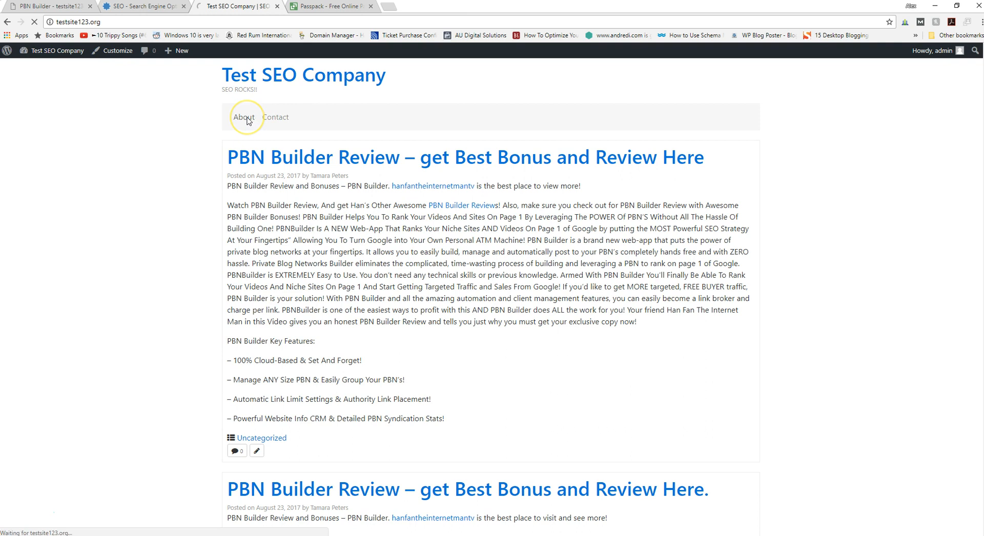
drag(371, 218, 241, 174)
click(307, 184)
drag(362, 222, 230, 179)
click(352, 192)
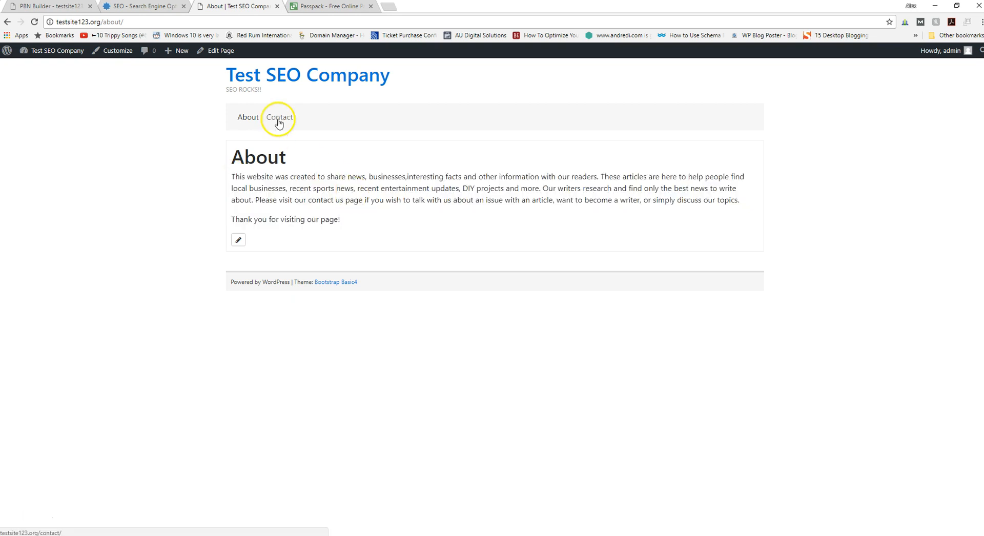
- Try the Contact page's enquiry box, go back home, then return to PBN Builder
click(308, 201)
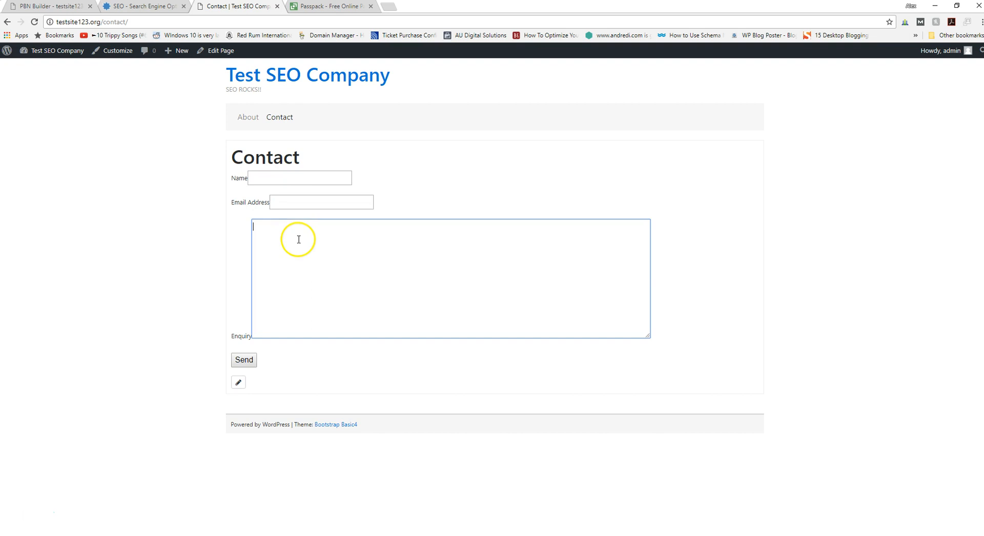
click(274, 281)
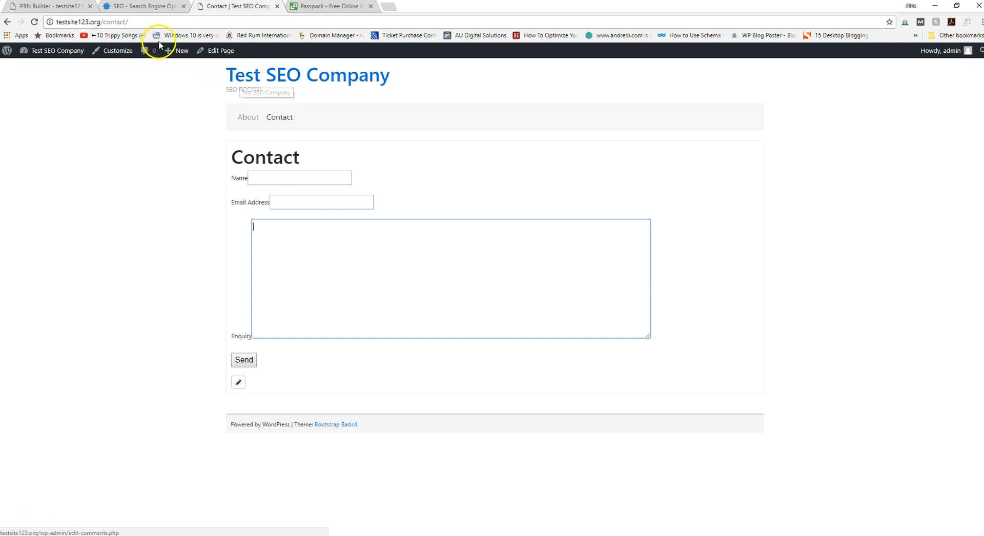
click(274, 75)
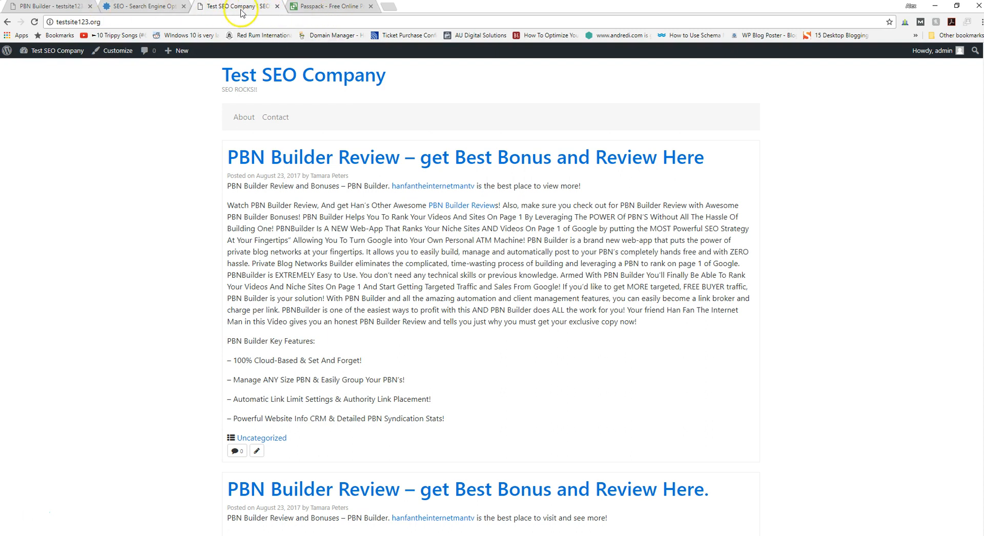
click(143, 11)
click(54, 6)
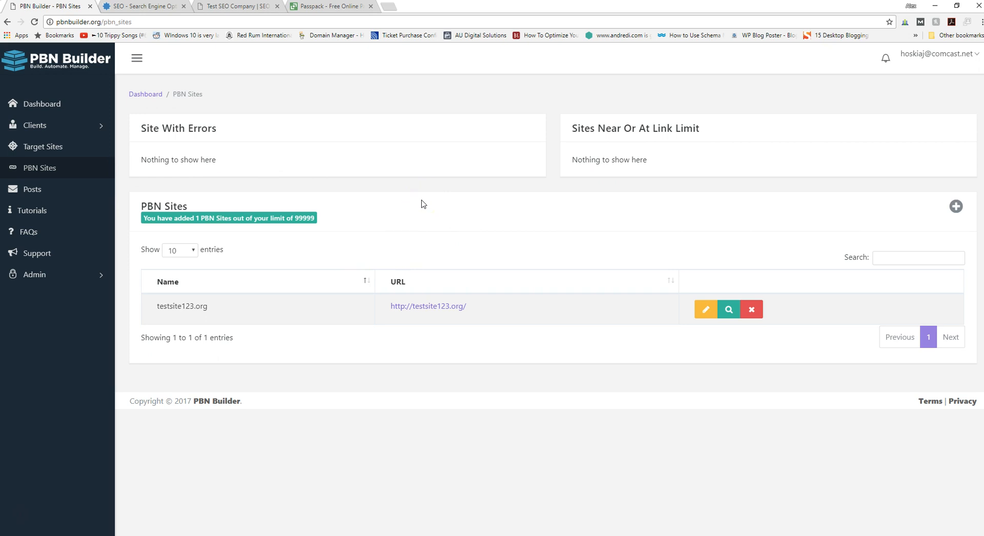
- Scroll through the live Test SEO Company blog, then return to PBN Builder's empty Posts page
click(245, 10)
scroll(417, 266, down, 10)
scroll(427, 297, up, 10)
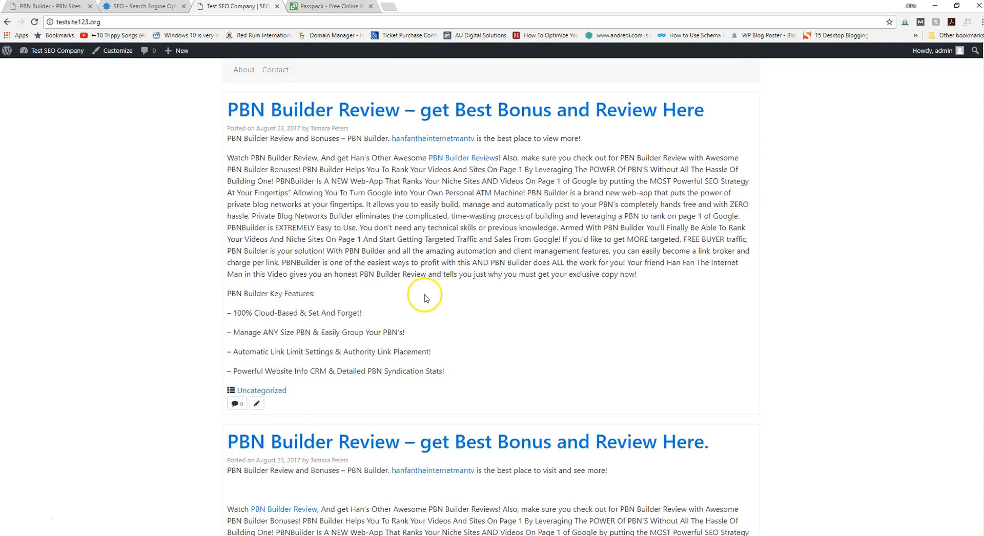
click(143, 9)
click(65, 7)
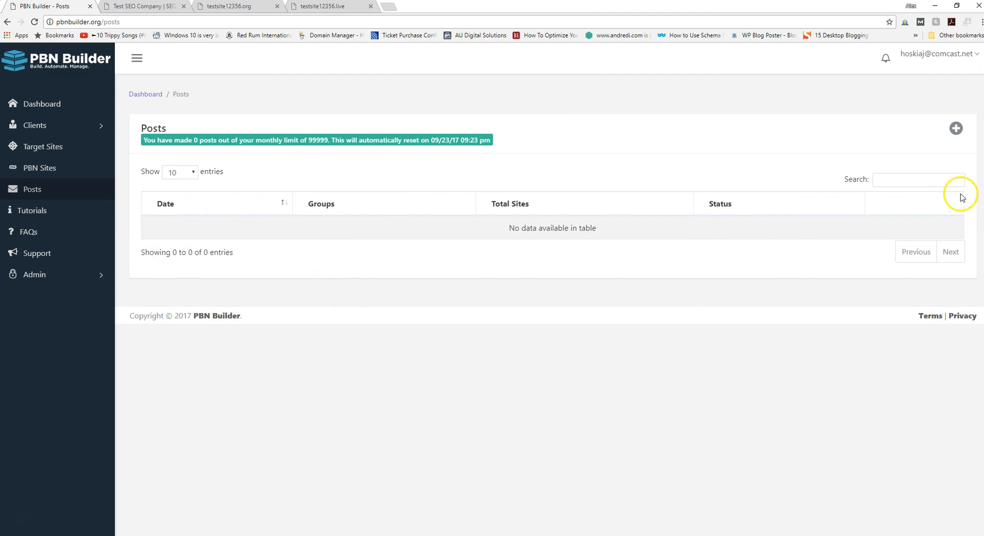
- Add a new post and select testsite123.org as its destination site
click(957, 130)
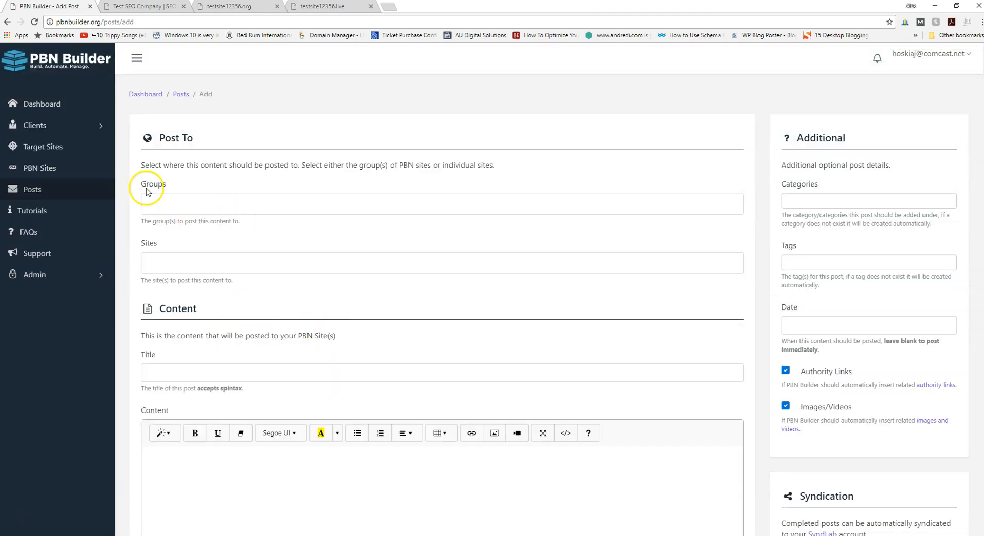
click(168, 264)
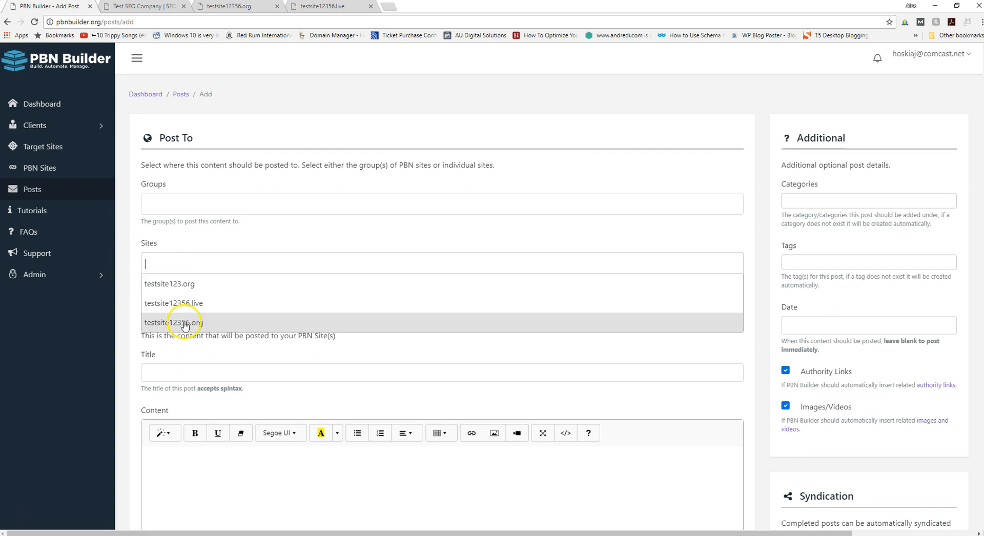
click(177, 291)
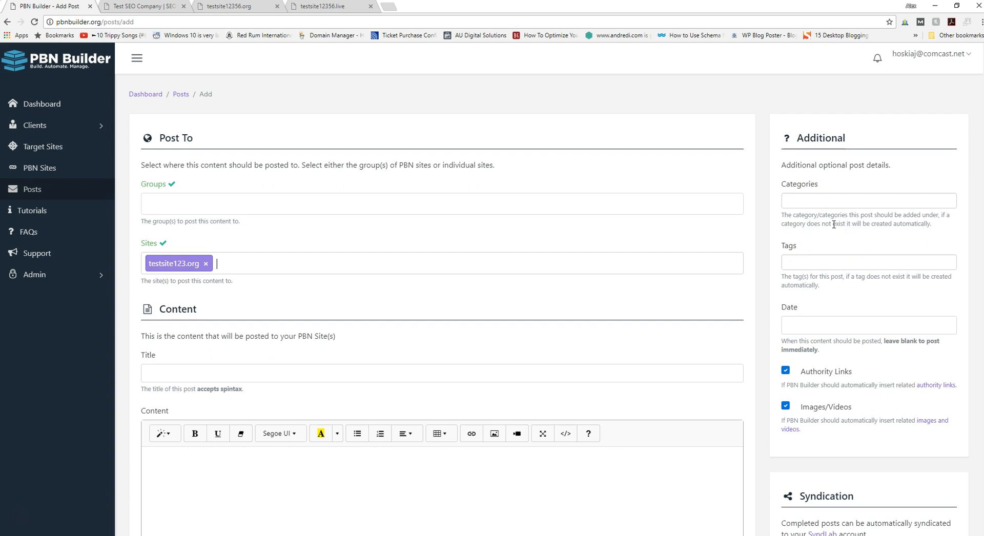
scroll(834, 225, down, 1)
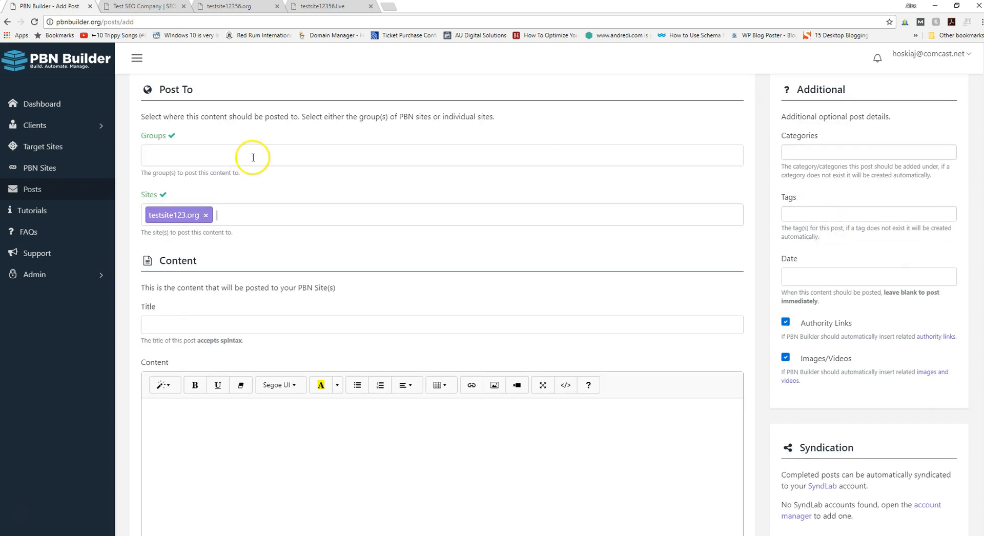
scroll(175, 252, down, 2)
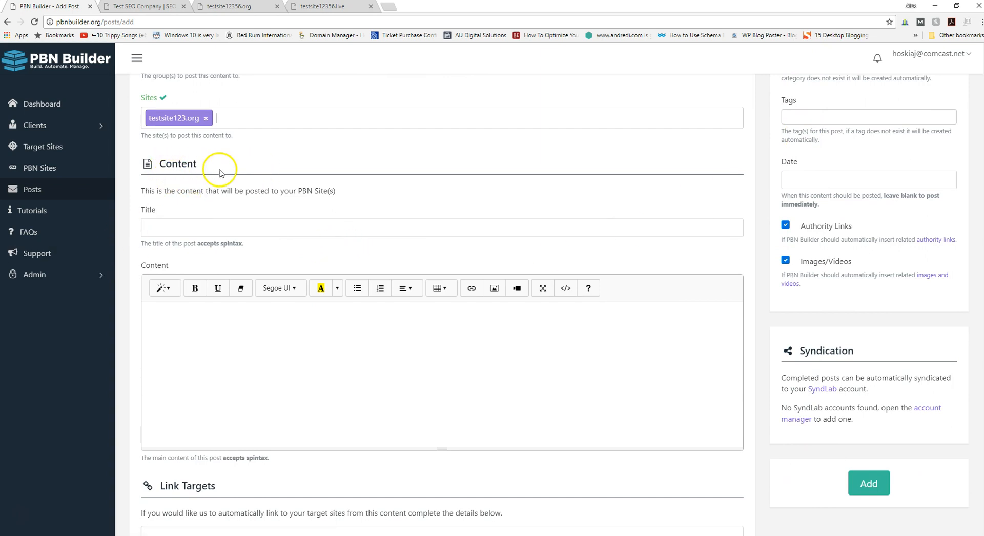
- Enter the title 'SEO Companies ARE THE BEST!' and type the post body
click(160, 227)
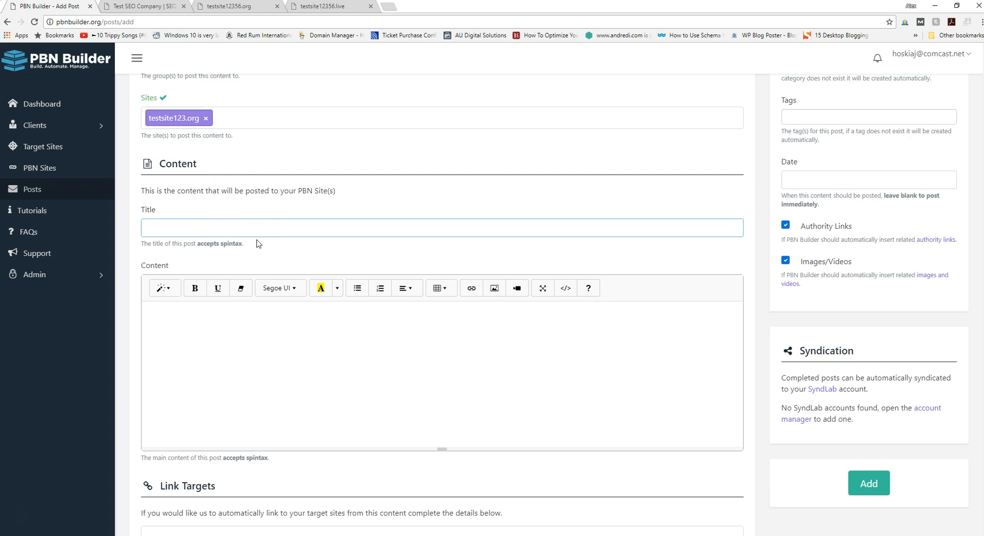
text(SEO CO)
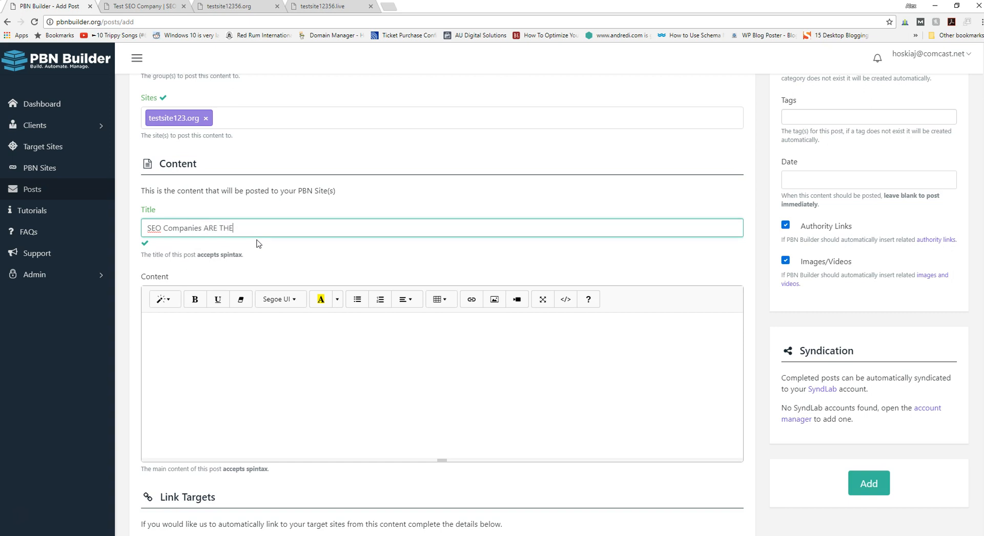
click(200, 318)
scroll(248, 323, down, 2)
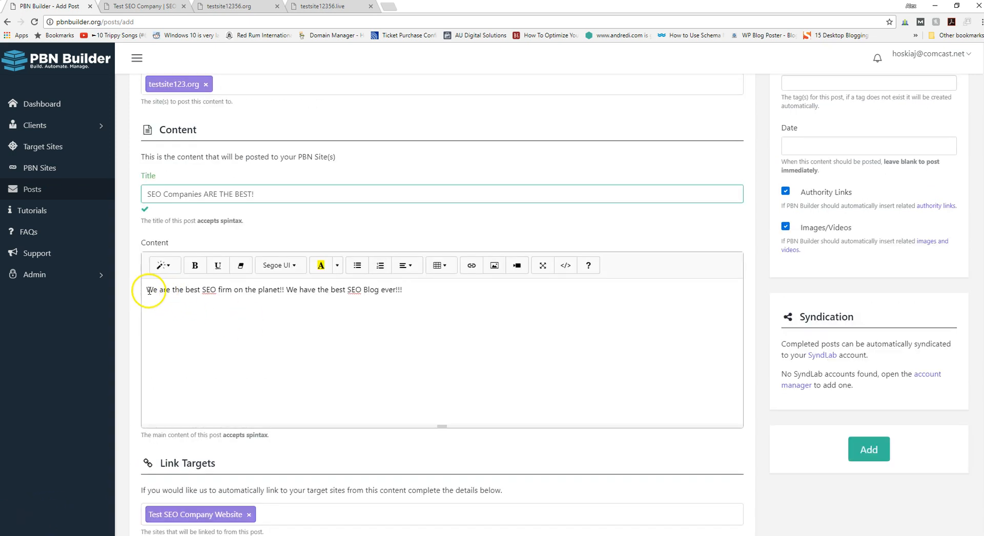
- Test selecting the whole body line and the words 'best SEO firm', then deselect
drag(429, 291, 153, 296)
click(175, 301)
drag(136, 294, 420, 292)
click(351, 290)
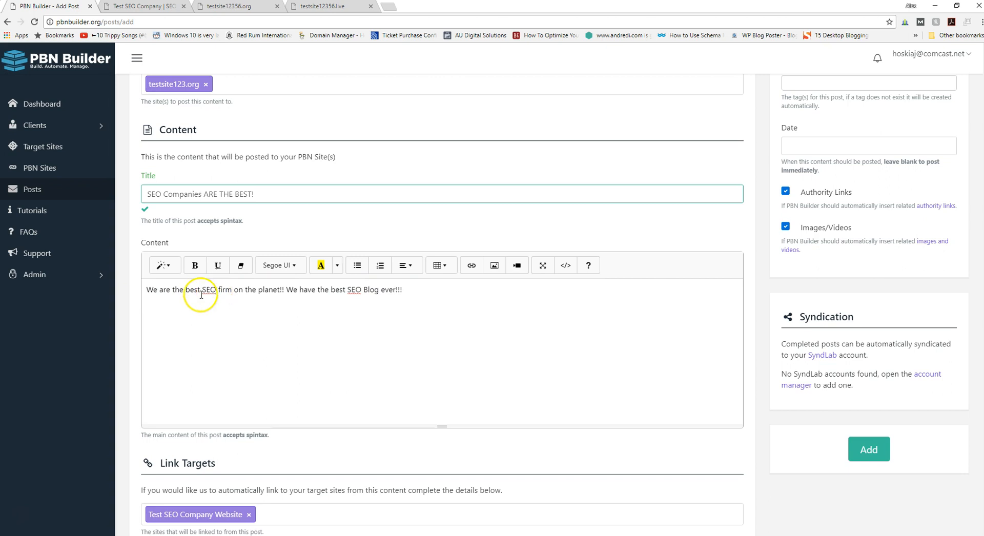
drag(207, 291, 234, 290)
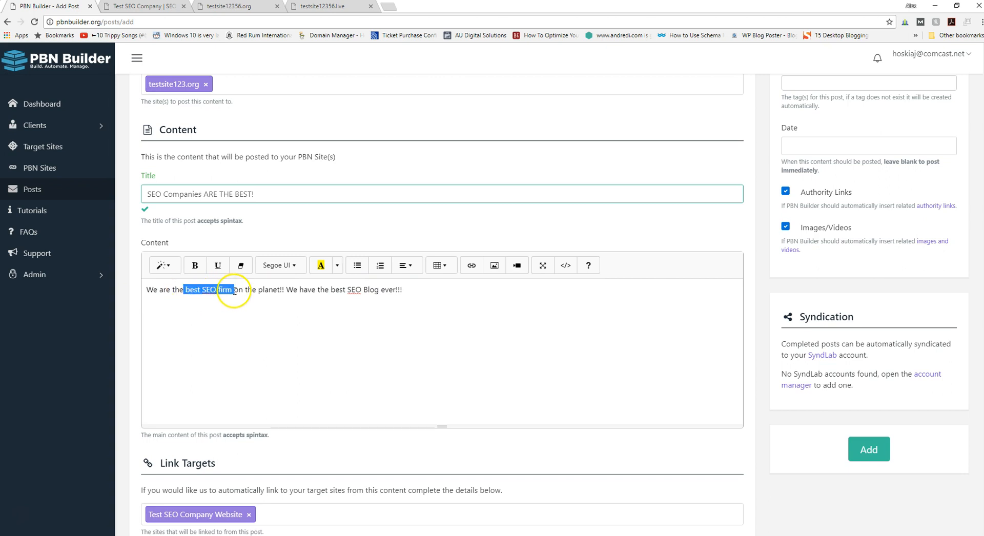
click(269, 291)
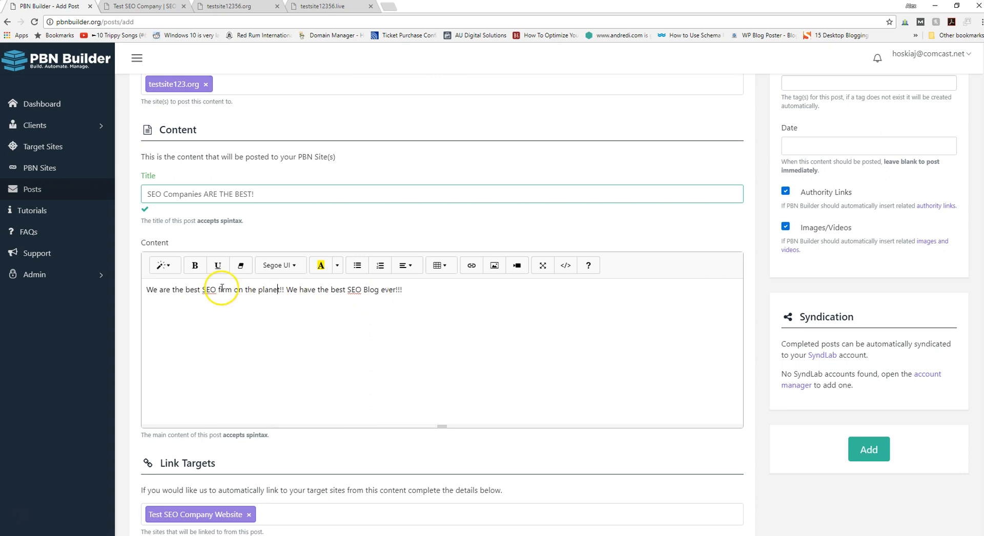
- Test selecting the phrases 'best SEO', 'SEO firm' and 'SEO Blog', then clear the selection
drag(330, 291, 351, 293)
drag(231, 290, 203, 292)
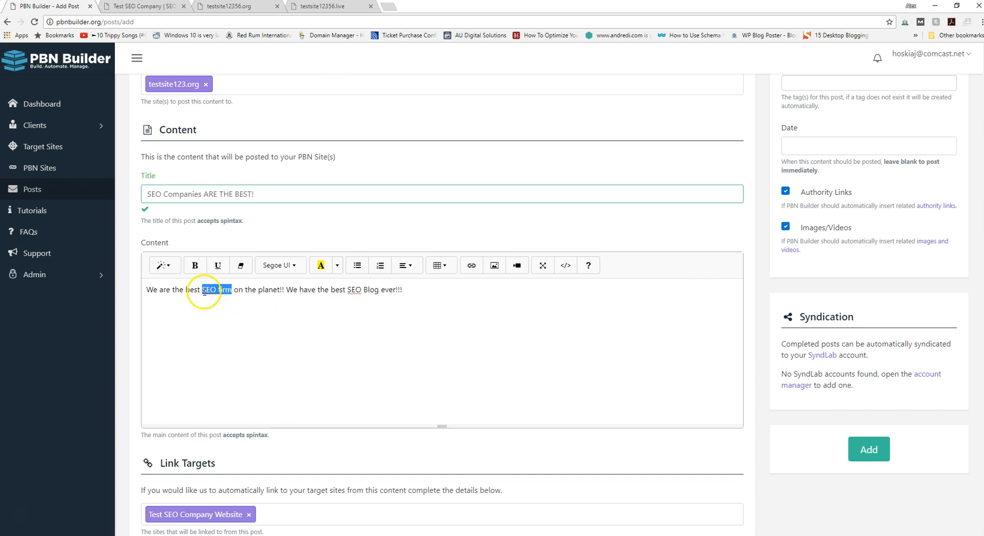
drag(380, 290, 346, 290)
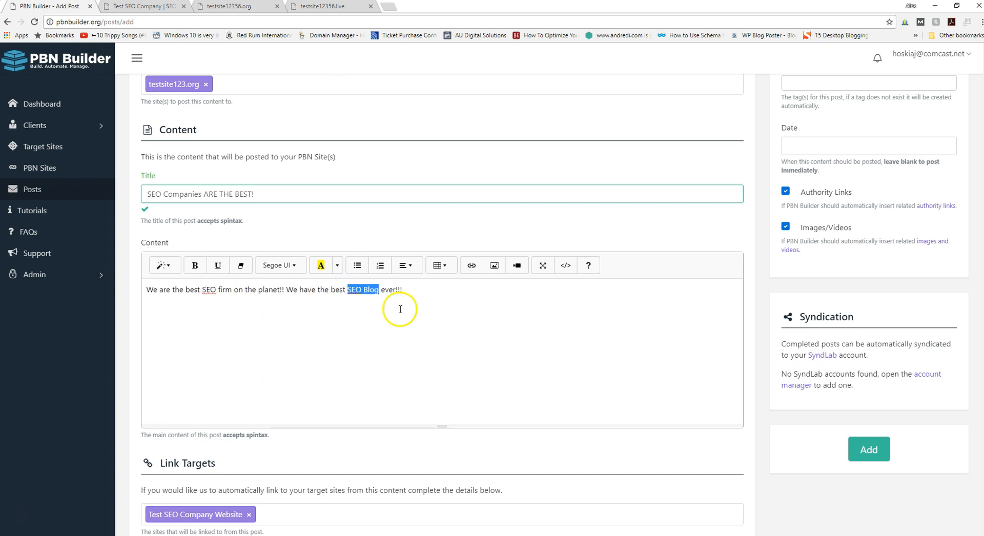
click(380, 289)
drag(380, 290, 354, 296)
click(363, 290)
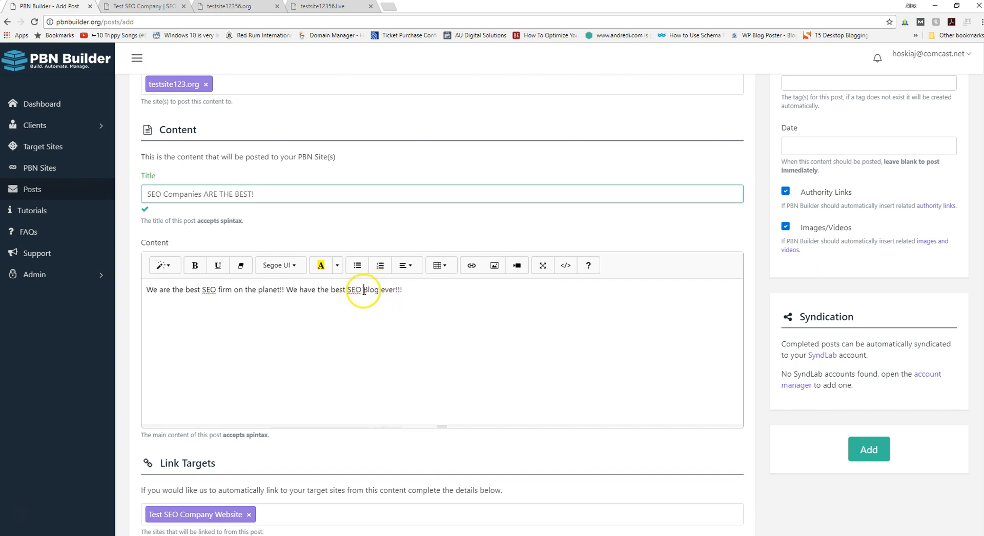
scroll(364, 290, down, 3)
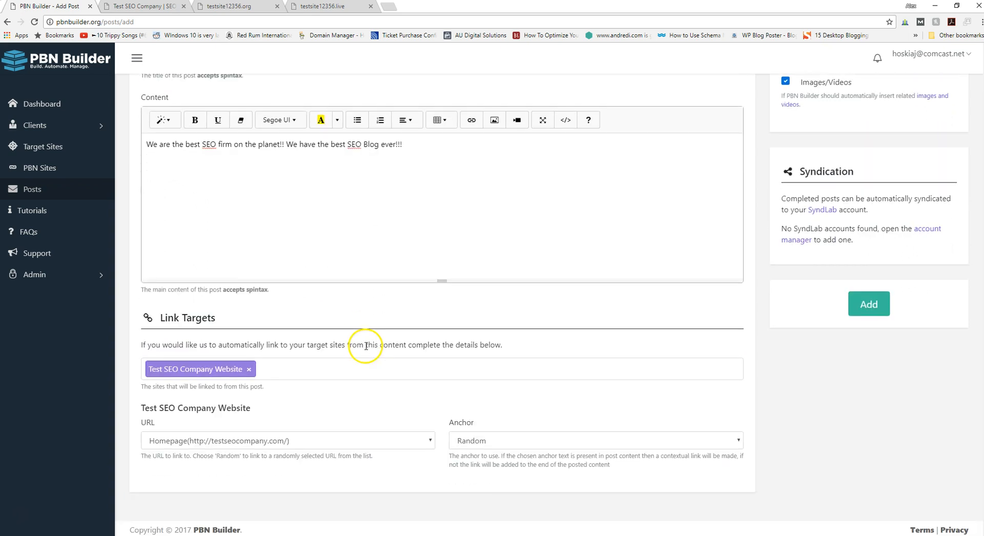
click(249, 369)
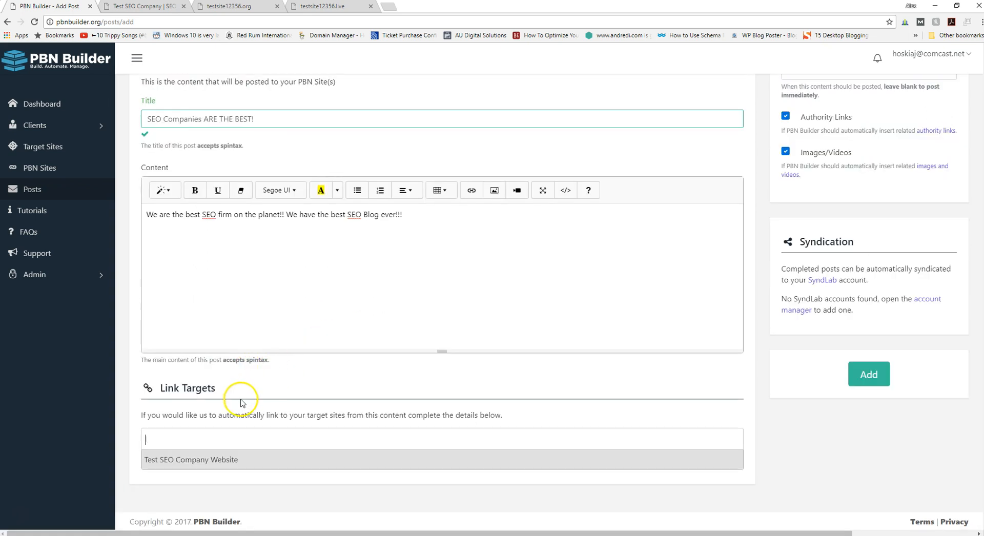
click(185, 401)
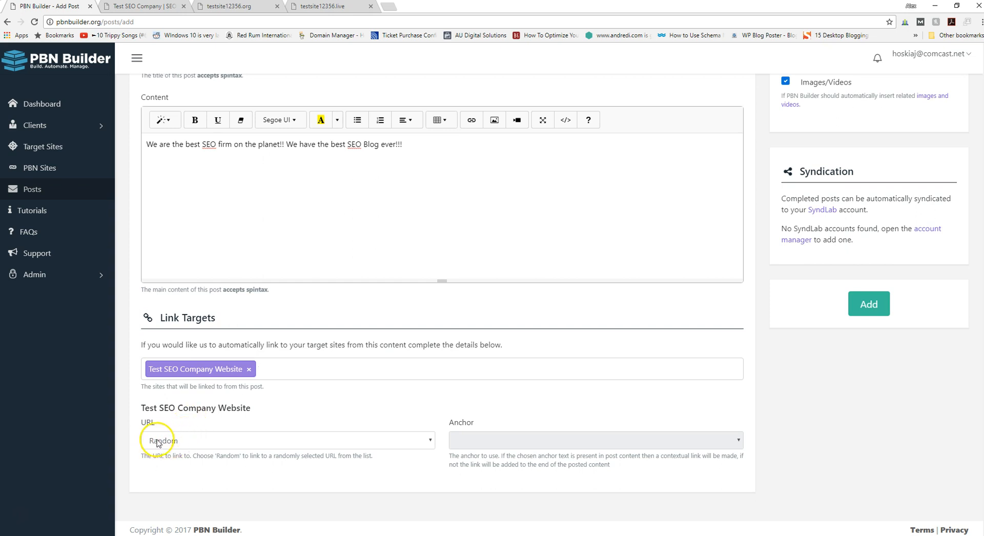
click(192, 440)
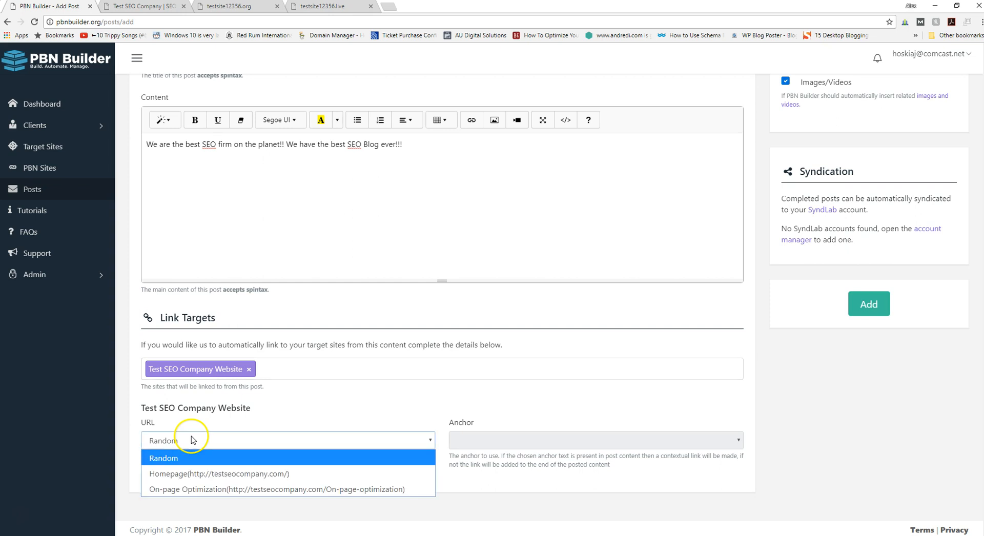
click(206, 477)
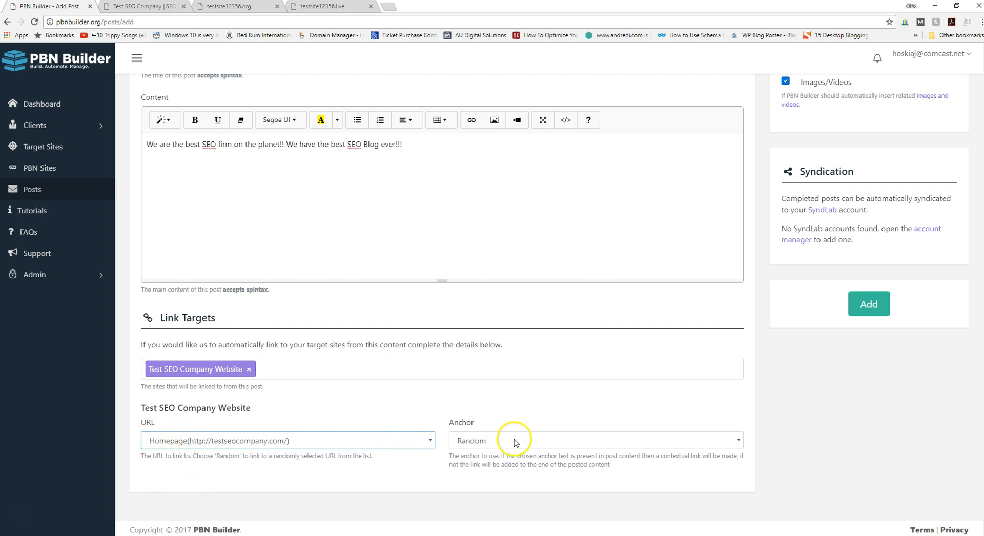
click(486, 442)
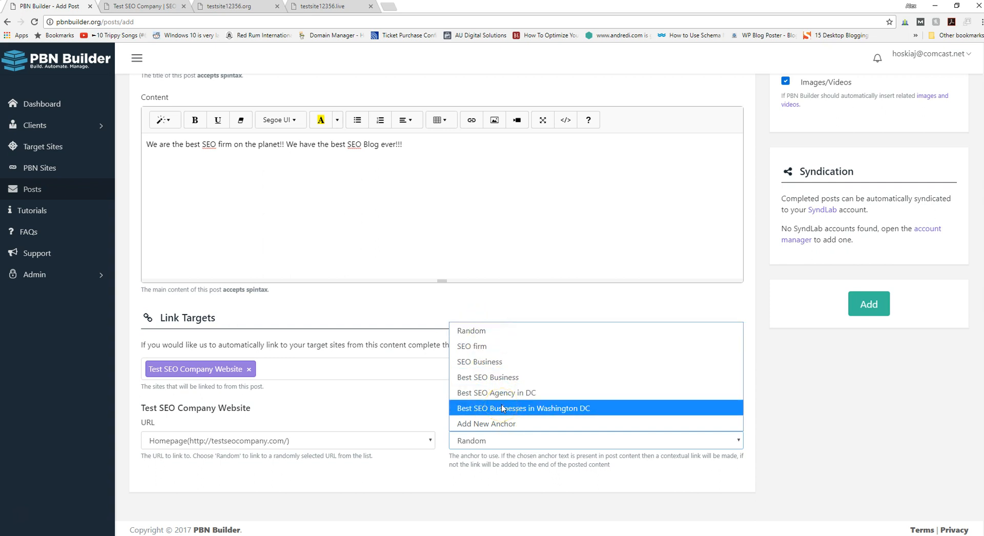
click(479, 332)
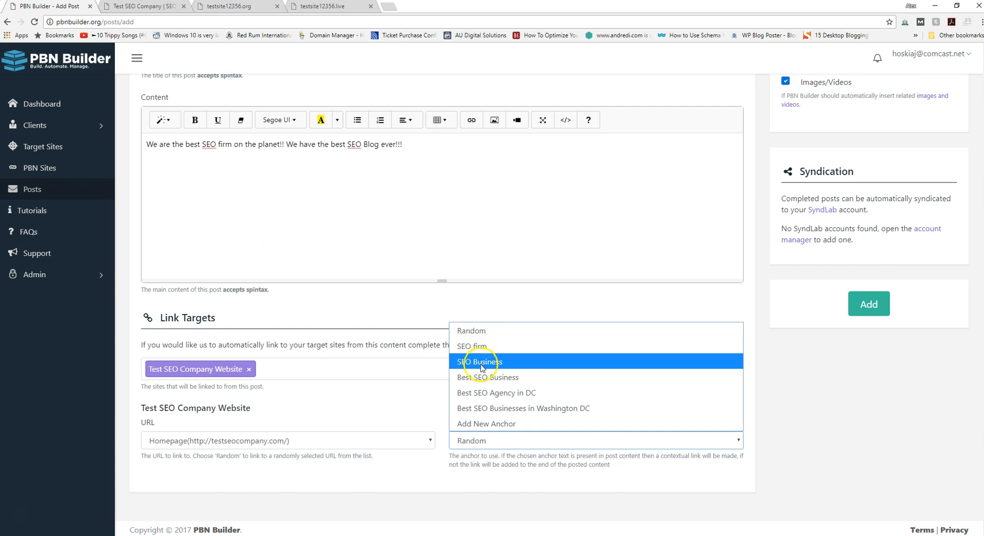
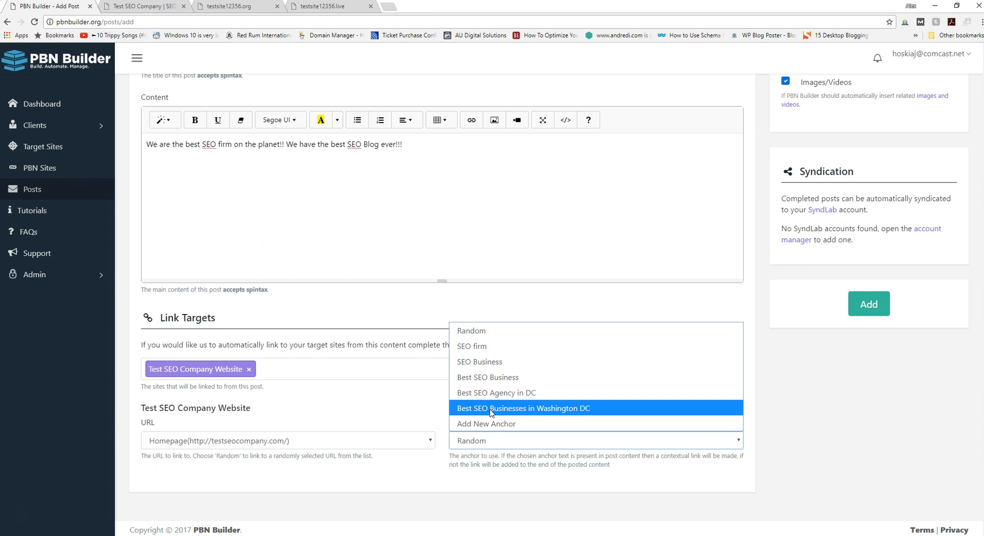
- Choose 'SEO firm' as the anchor for the Test SEO Company link and review the completed form
click(469, 348)
click(468, 349)
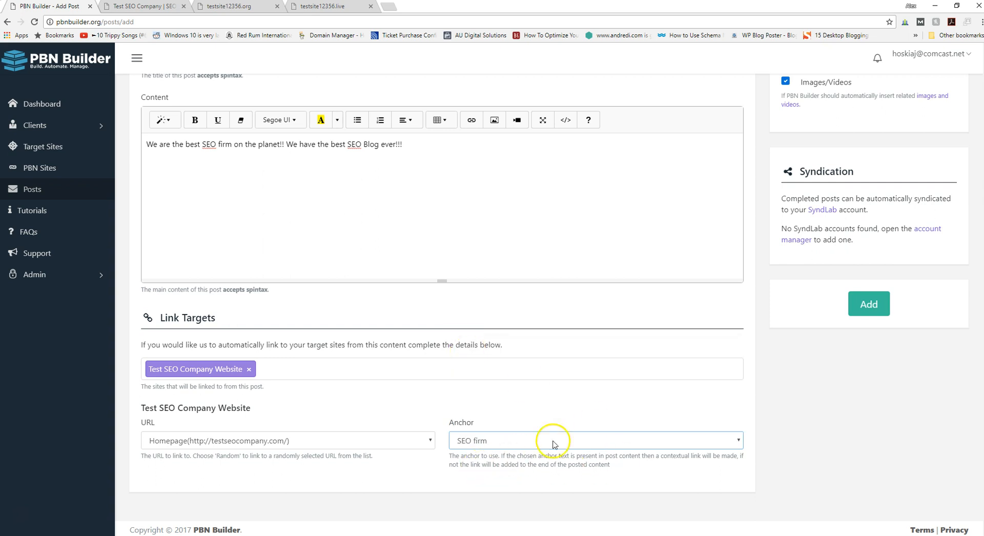
scroll(660, 334, up, 6)
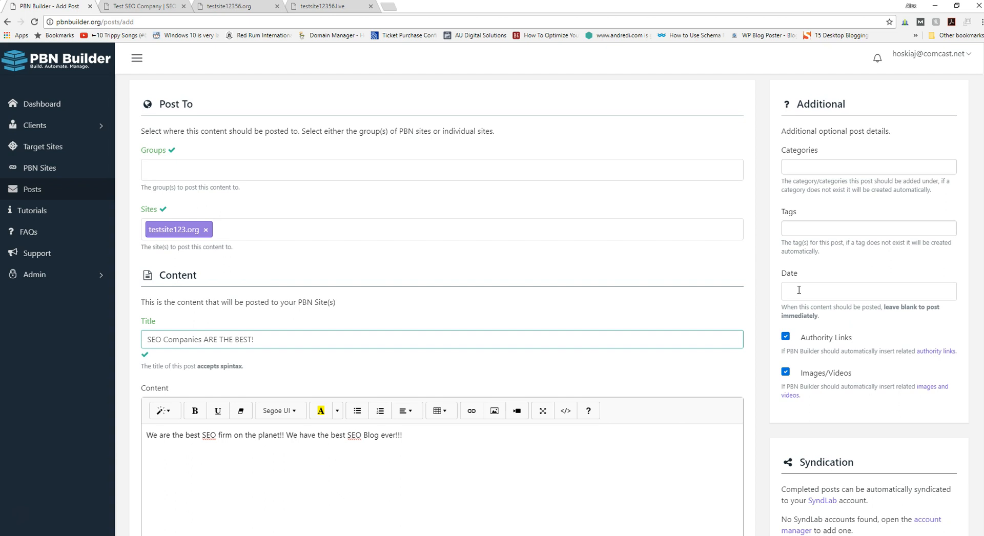
scroll(804, 298, down, 6)
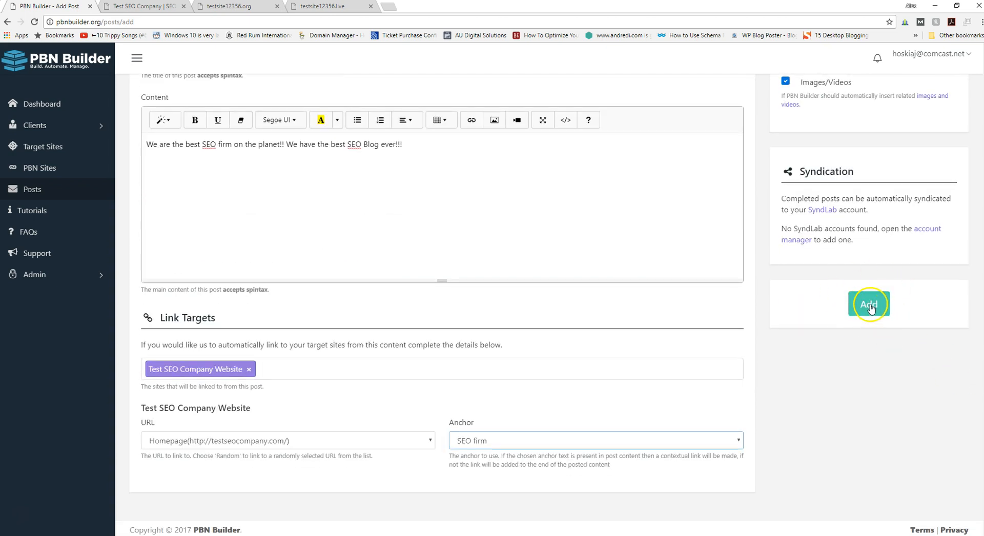
- Publish the post and confirm its 'SEO firm' link works on the live Test SEO Company site
click(870, 306)
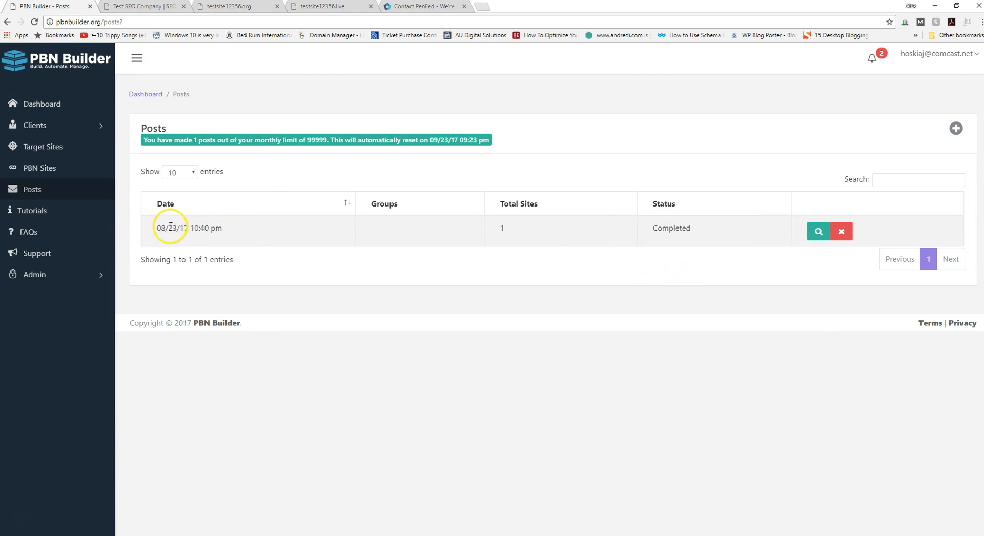
click(143, 8)
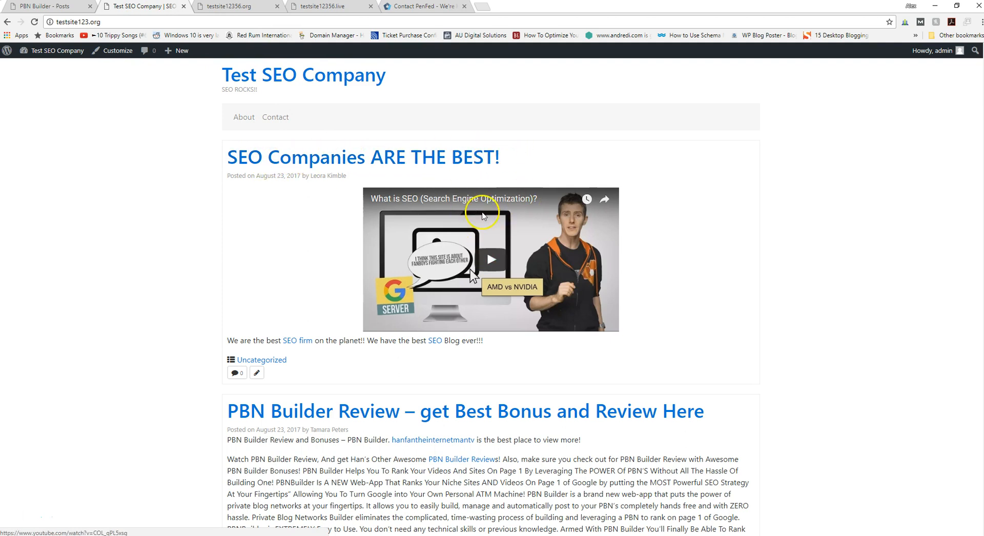
right_click(301, 341)
click(333, 350)
click(244, 9)
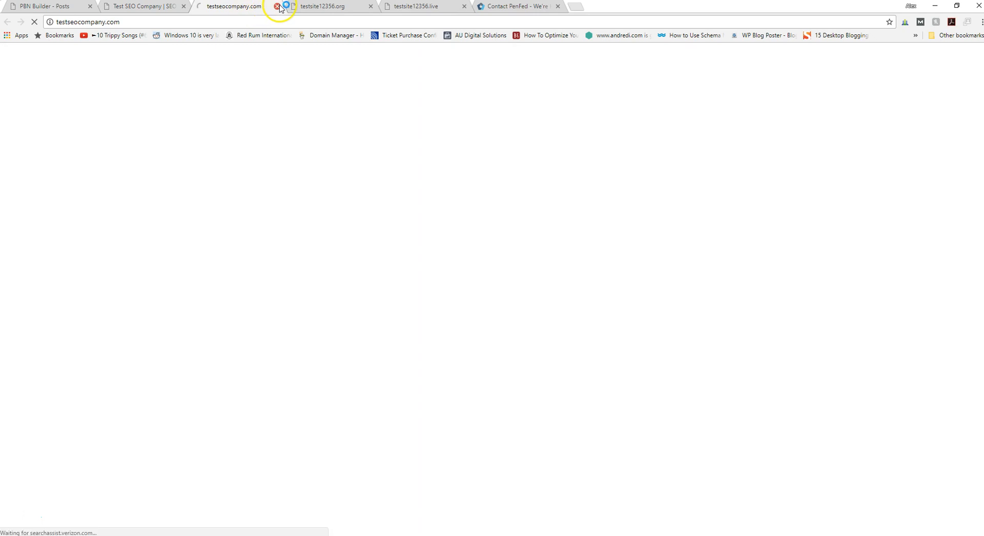
click(278, 7)
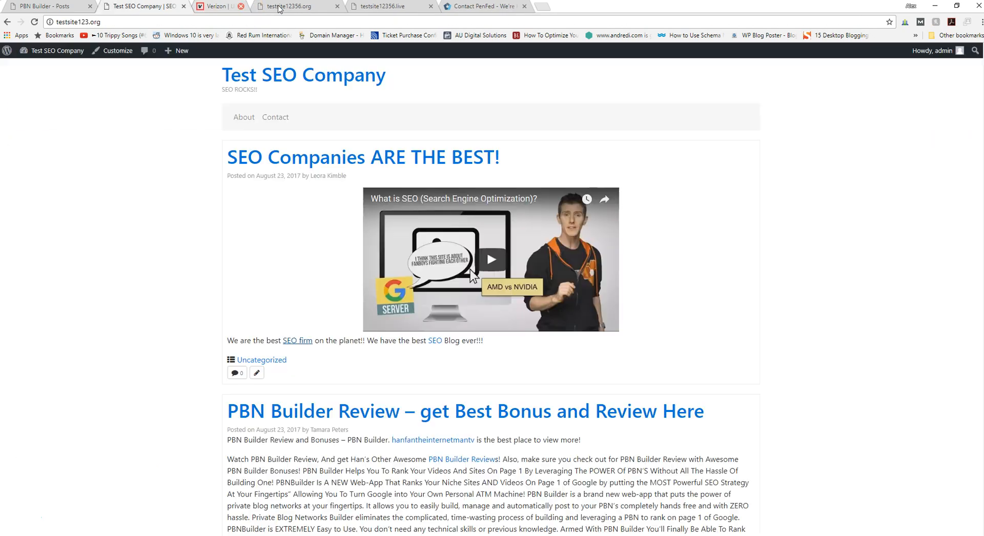
- Check that the post's 'SEO' link opens the seo.com page
right_click(430, 342)
click(449, 351)
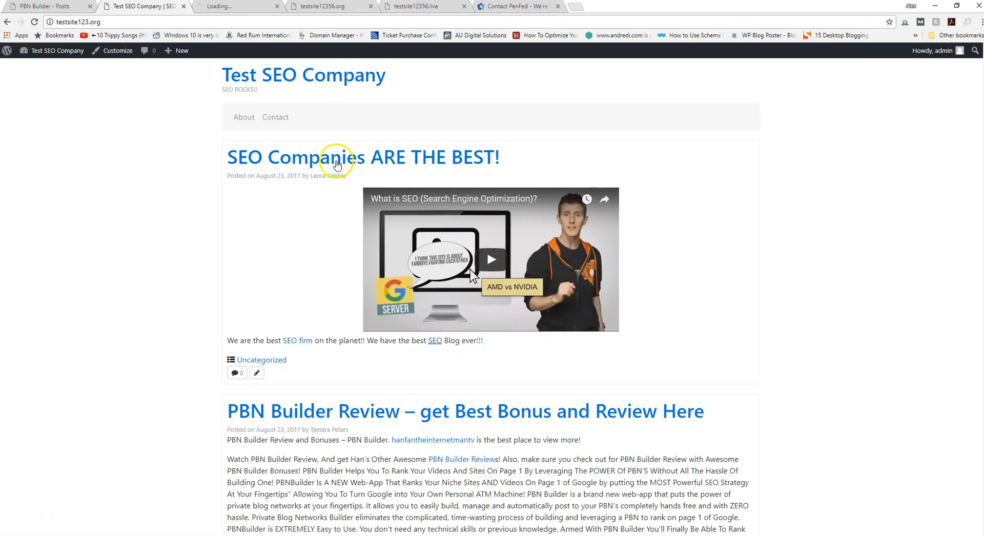
click(251, 8)
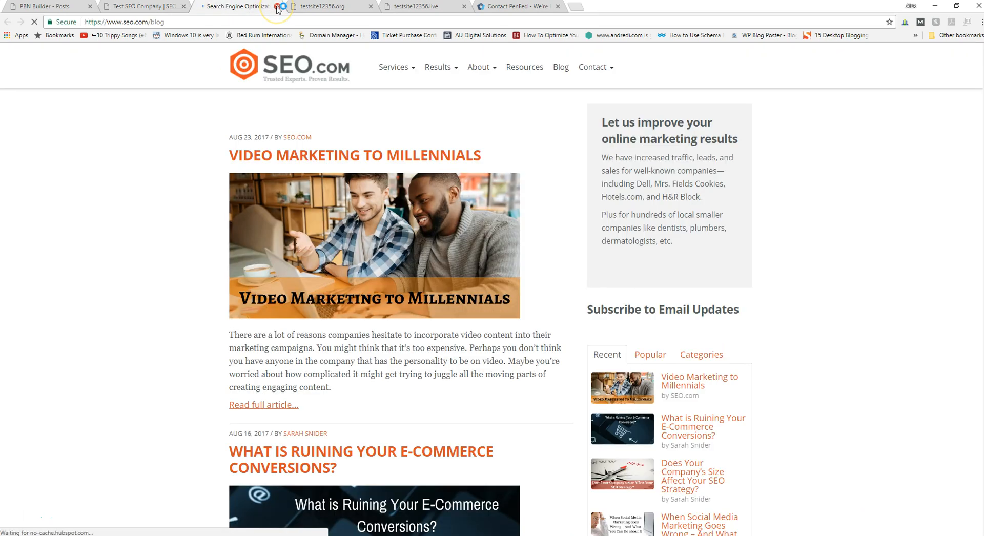
click(277, 7)
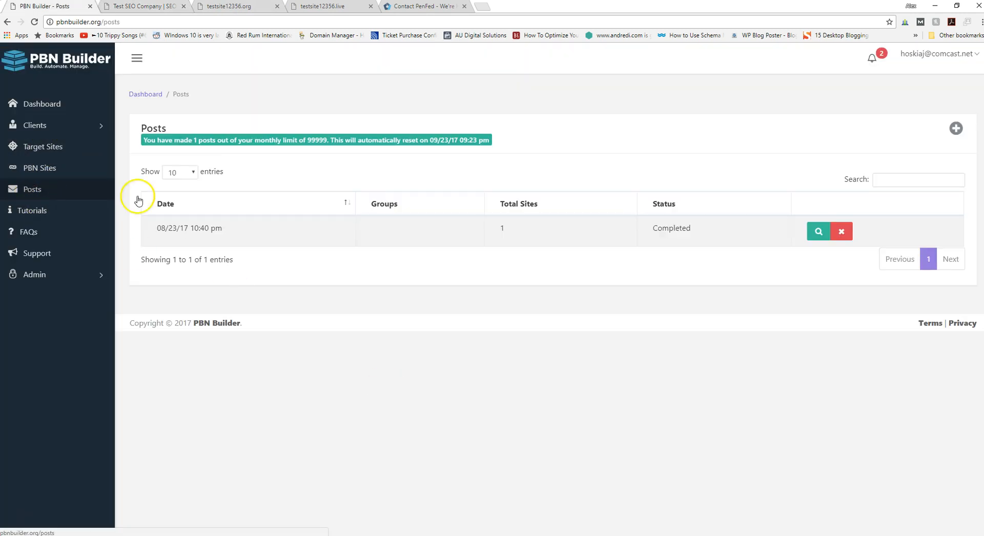
- Close the Contact PenFed tab and start a new blank post
click(956, 129)
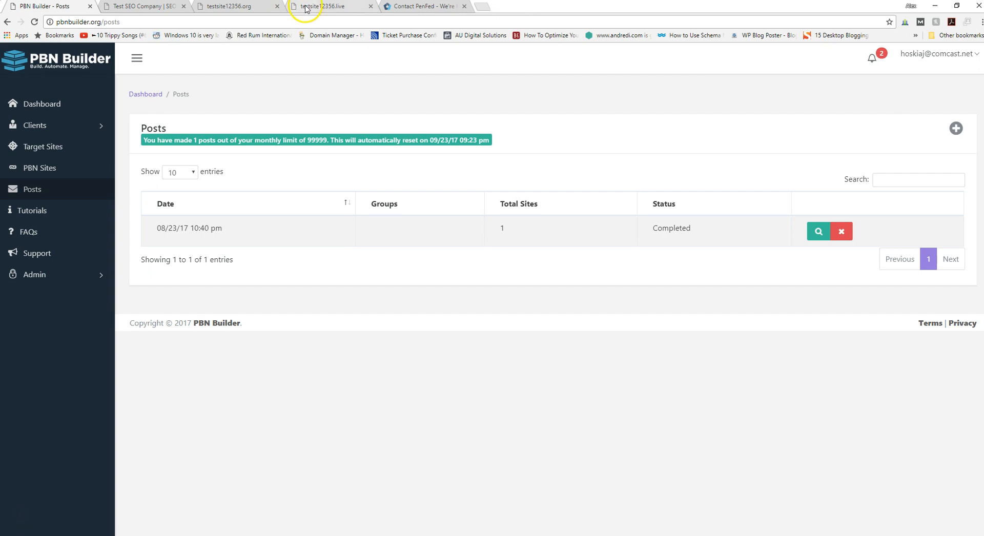
click(465, 6)
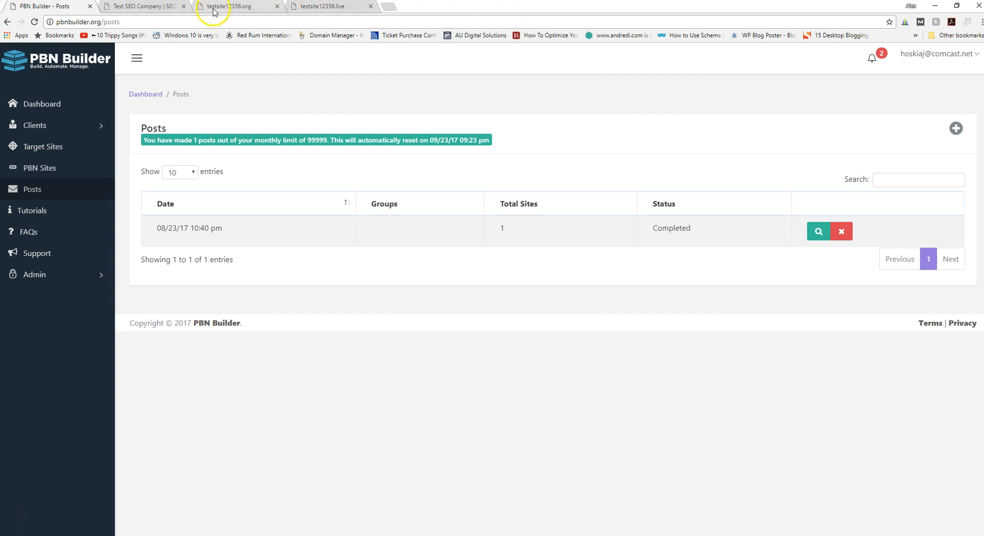
click(952, 132)
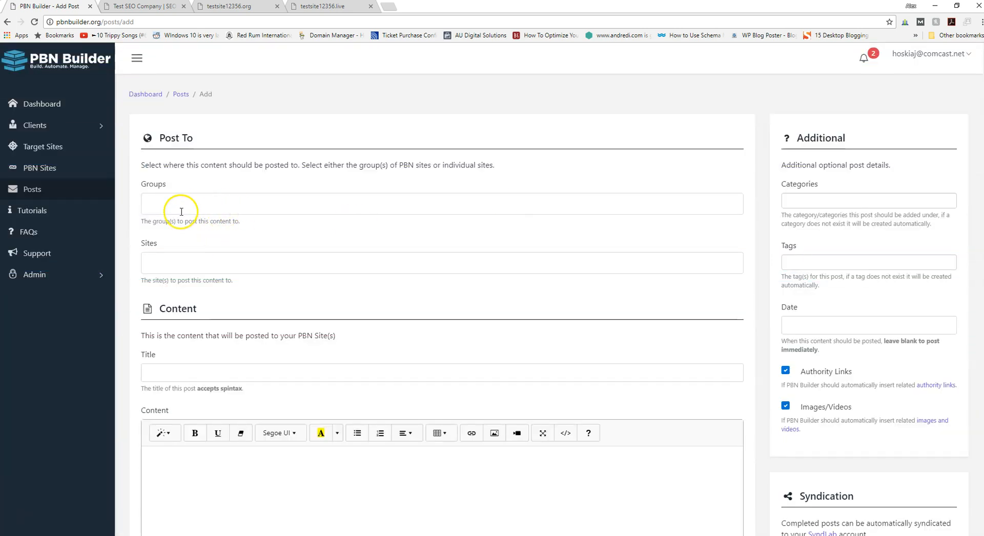
- Choose SEO in the Groups field instead of picking individual sites
click(171, 261)
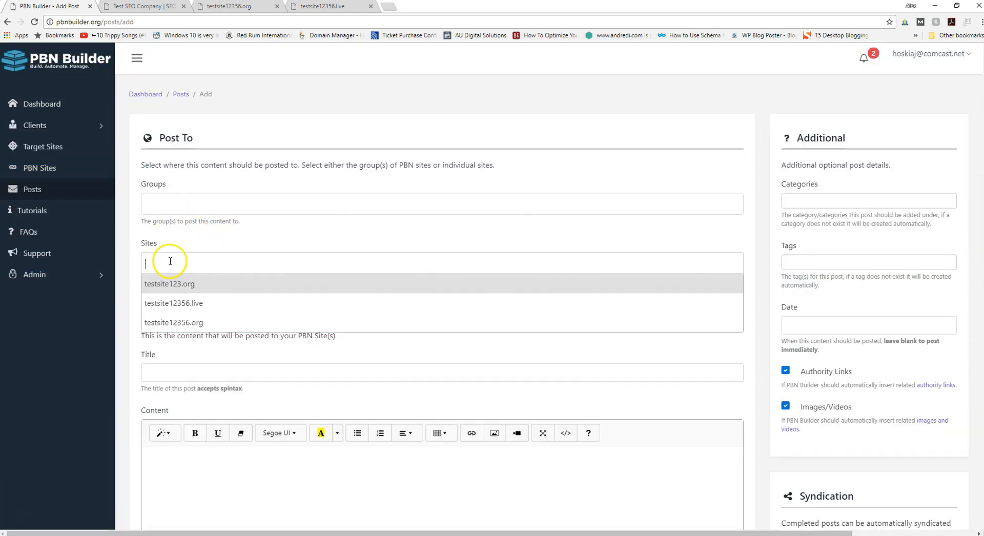
click(173, 239)
click(169, 203)
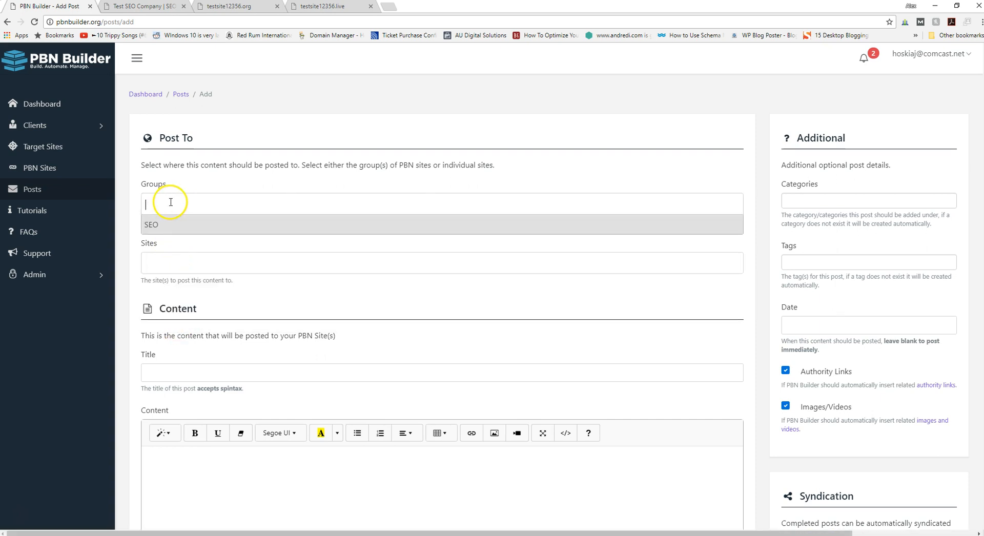
click(167, 228)
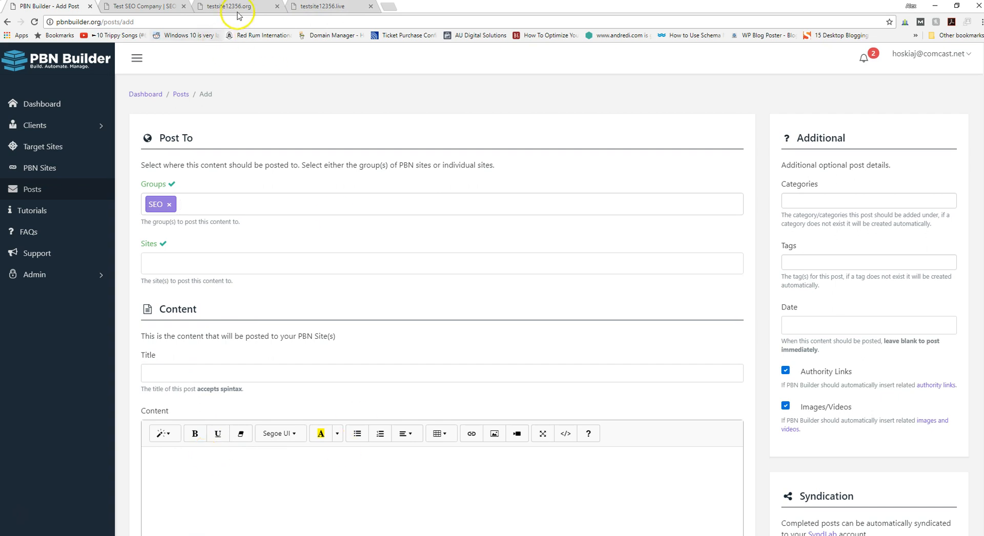
- Compare the Test SEO Company, testsite12356.org and testsite12356.live sites, then return to the post form
click(150, 8)
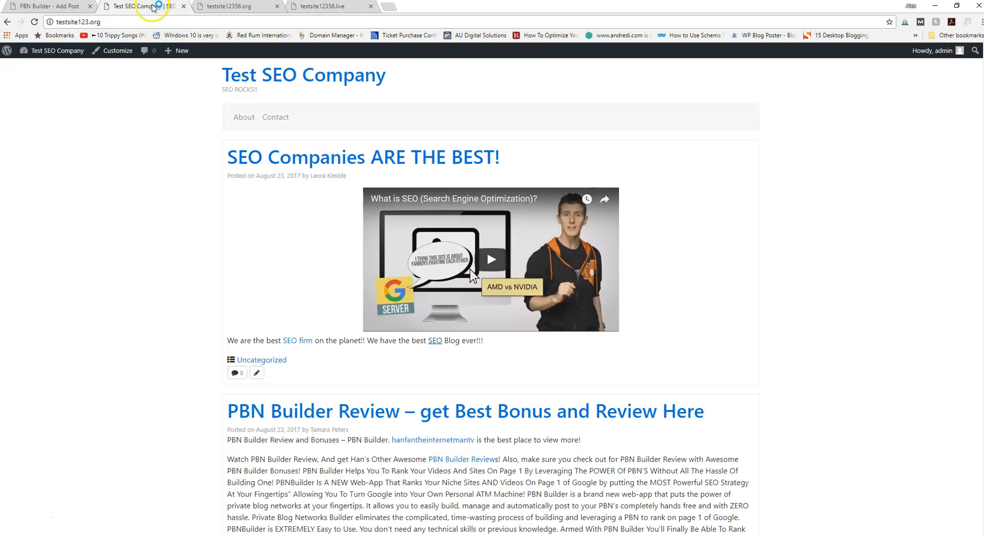
click(246, 7)
click(321, 7)
click(241, 7)
click(164, 7)
click(248, 7)
click(321, 7)
click(231, 8)
click(169, 7)
click(232, 8)
click(318, 7)
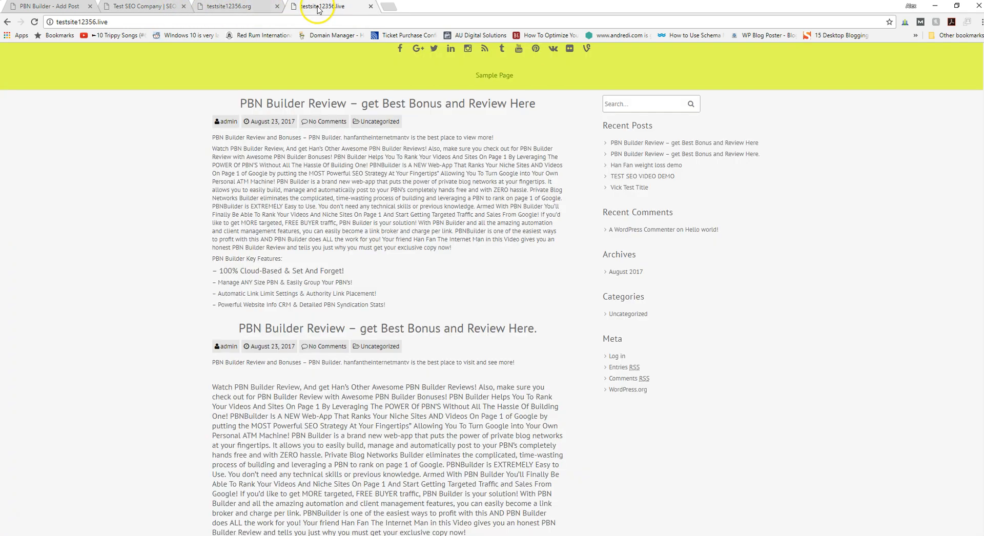
click(233, 7)
click(156, 8)
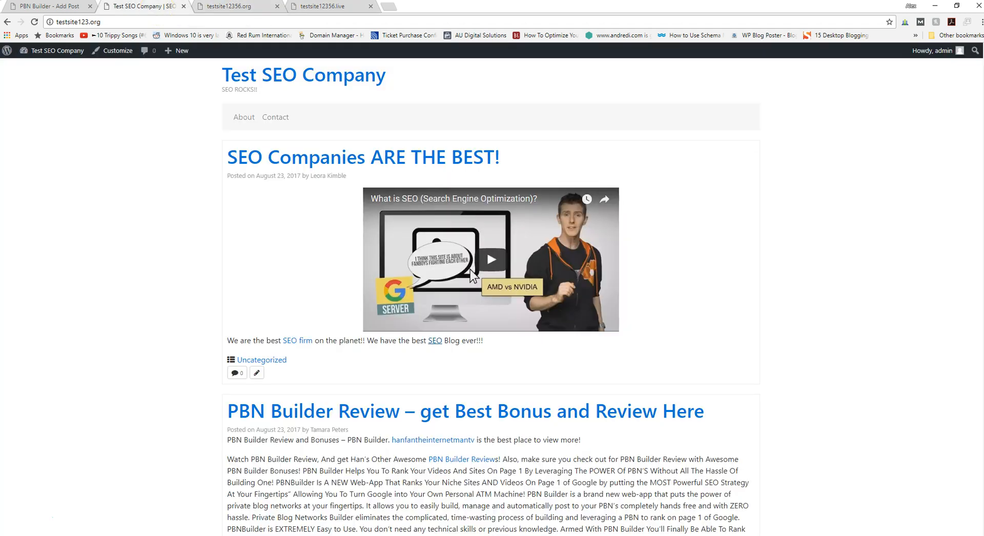
click(225, 7)
click(309, 7)
click(160, 6)
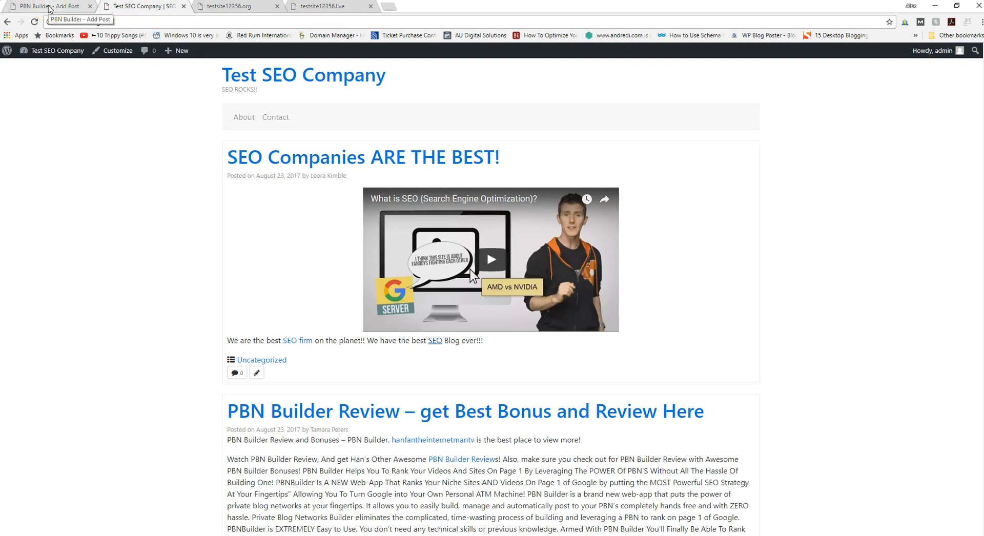
click(50, 7)
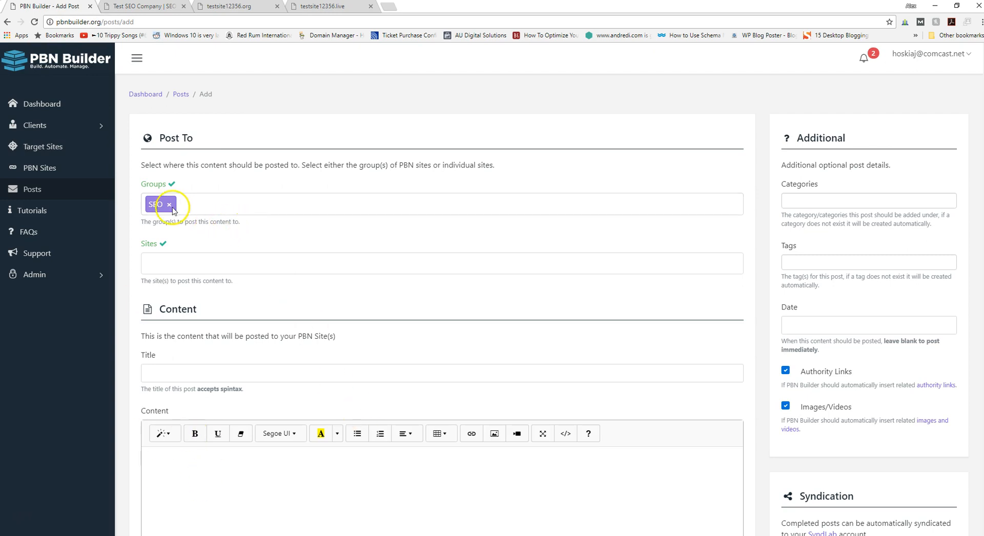
scroll(175, 308, down, 2)
click(187, 276)
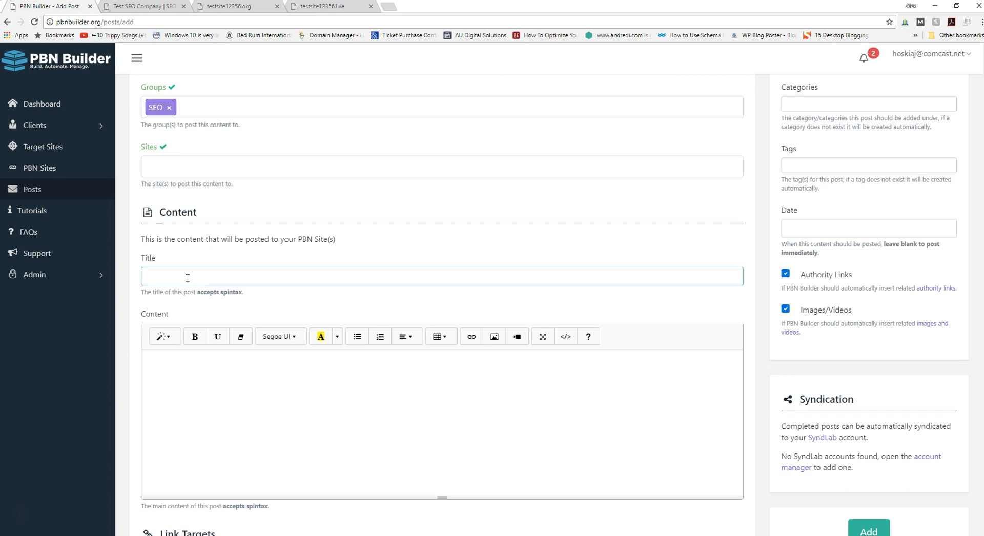
text(SECON)
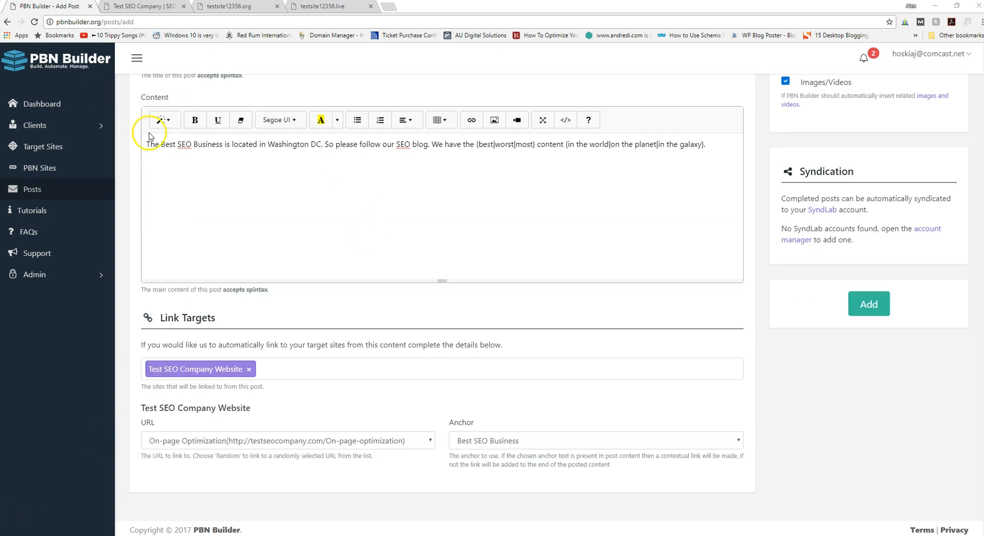
drag(145, 144, 324, 144)
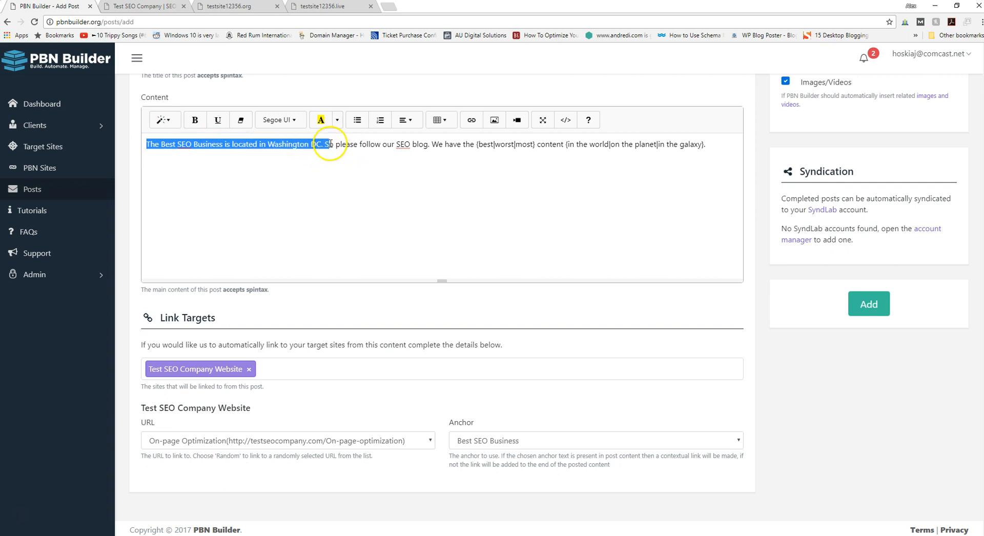
click(275, 144)
drag(160, 145, 220, 144)
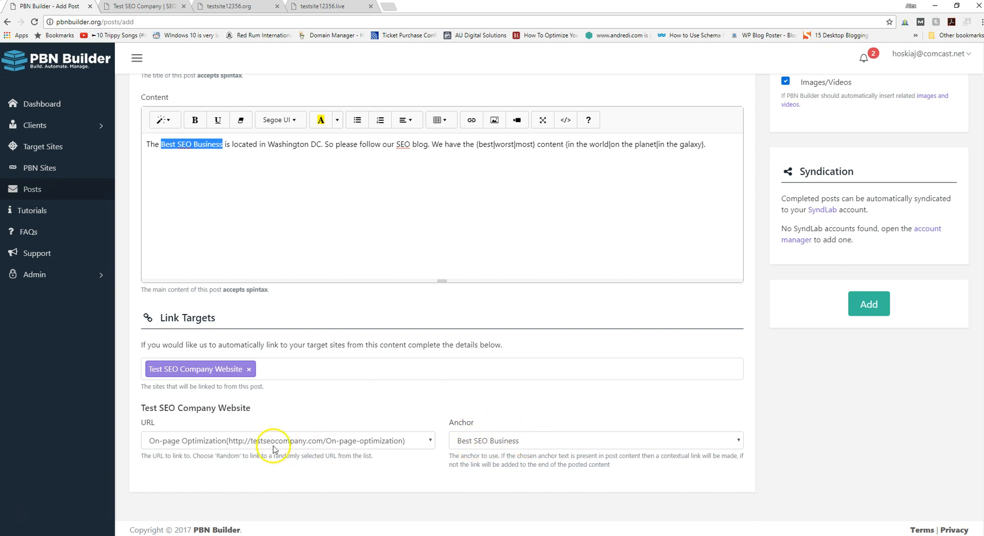
click(287, 163)
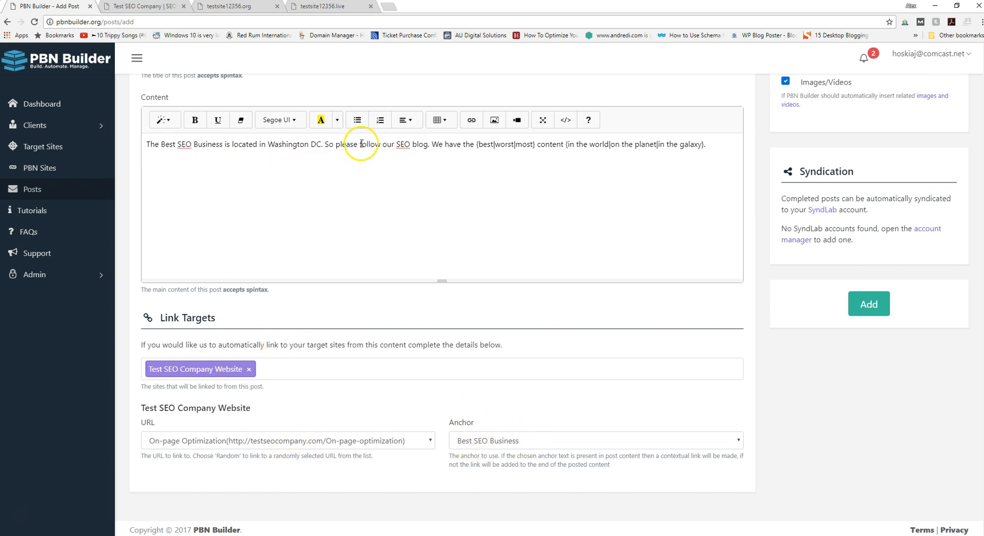
click(396, 145)
drag(397, 145, 427, 145)
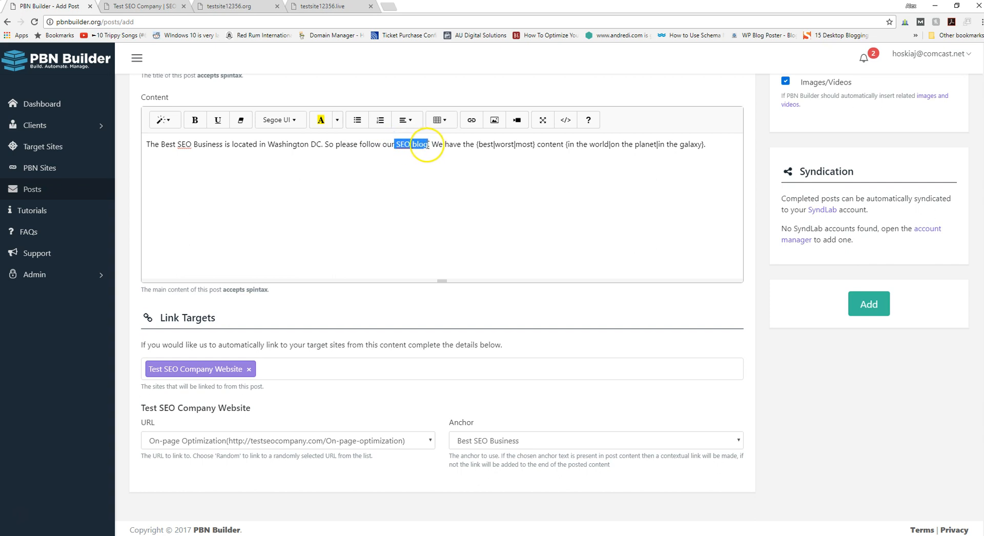
click(444, 145)
scroll(461, 154, up, 1)
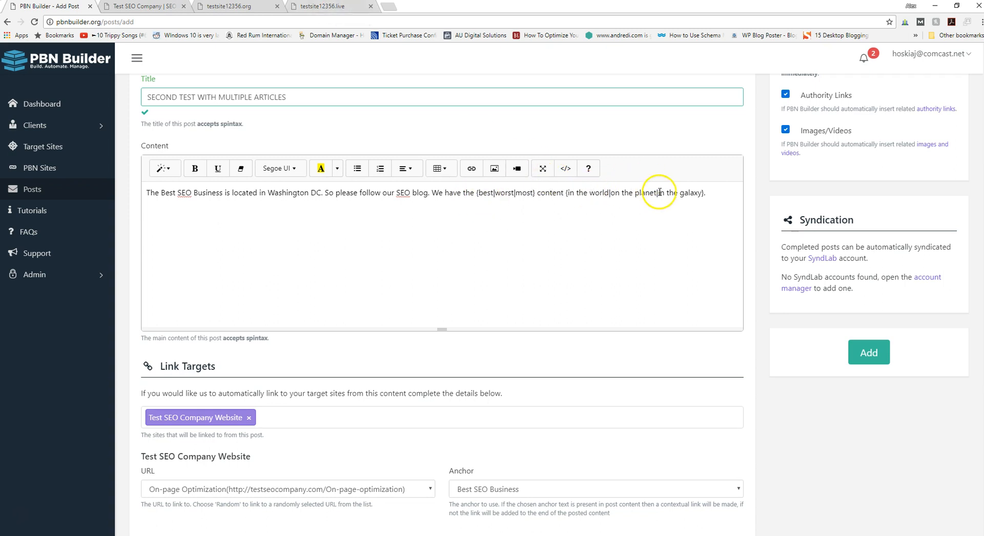
drag(476, 193, 610, 195)
click(616, 192)
click(647, 198)
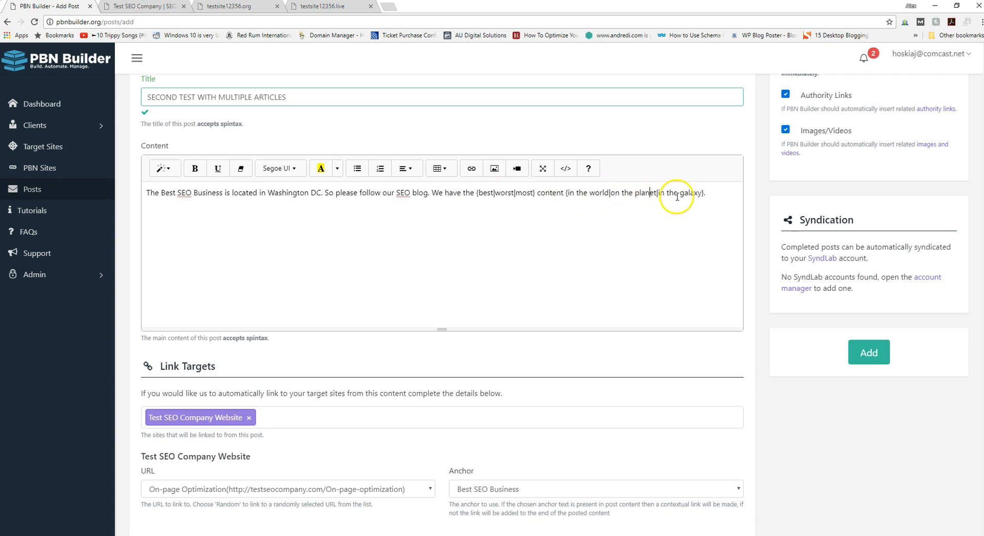
drag(715, 194, 434, 194)
click(470, 190)
scroll(744, 300, down, 1)
- Publish the second post and test its 'Best SEO Business' link on the Test SEO Company site
click(872, 303)
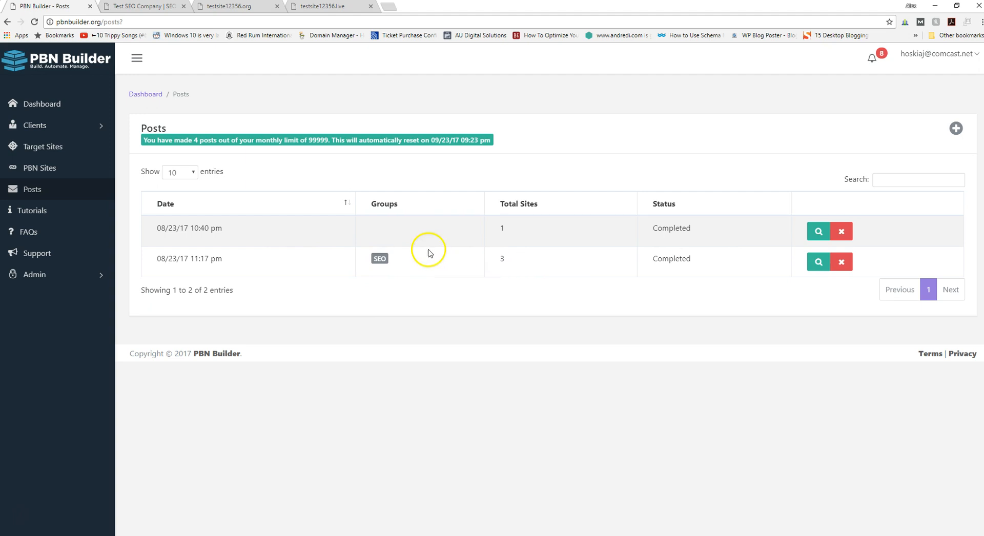
click(142, 7)
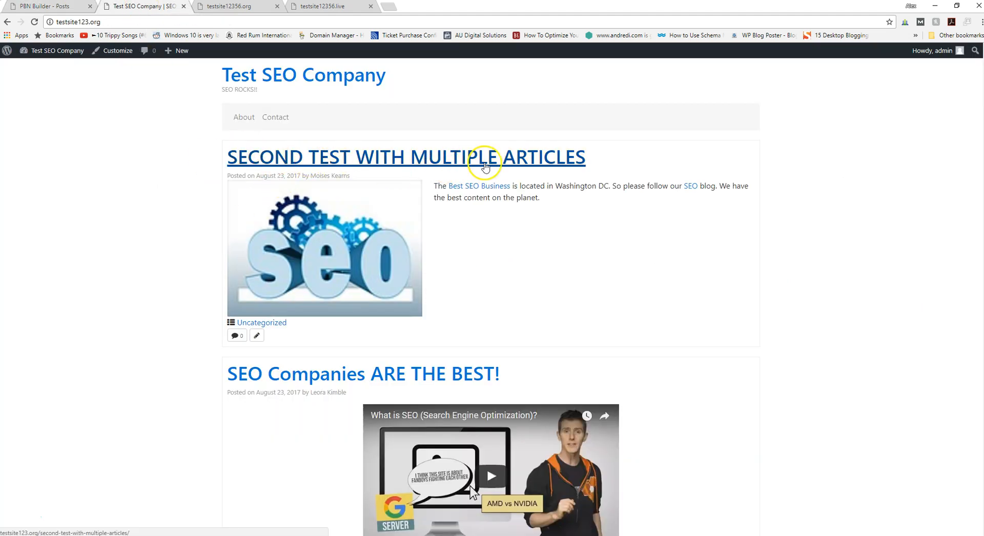
right_click(482, 187)
click(507, 194)
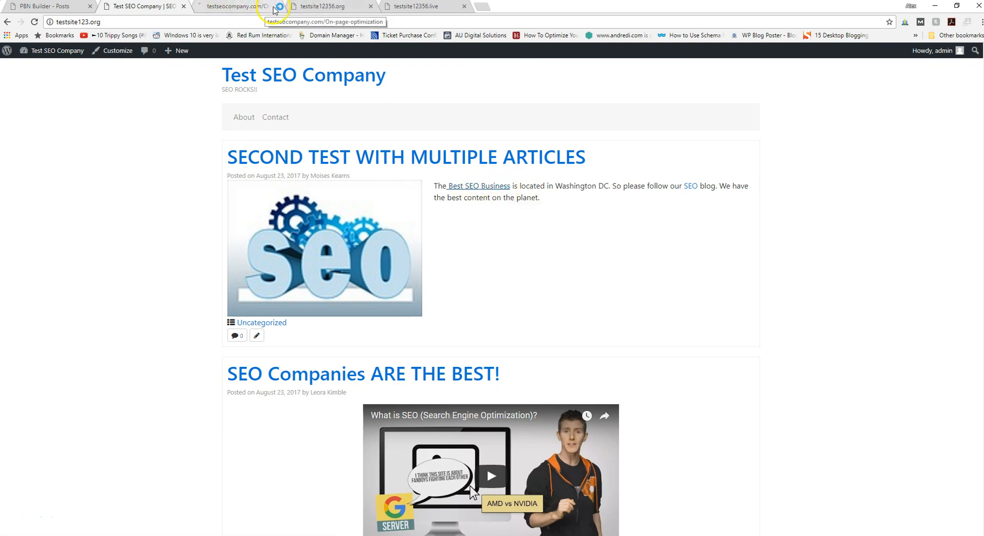
click(278, 6)
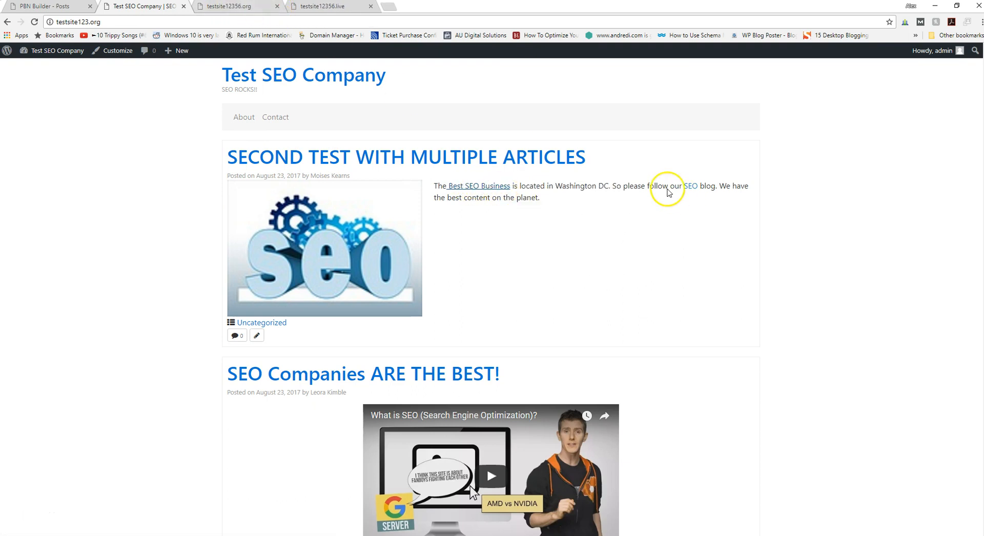
- Confirm the 'SEO' link leads to the Moz Blog and review the best-content sentence
right_click(691, 186)
click(726, 198)
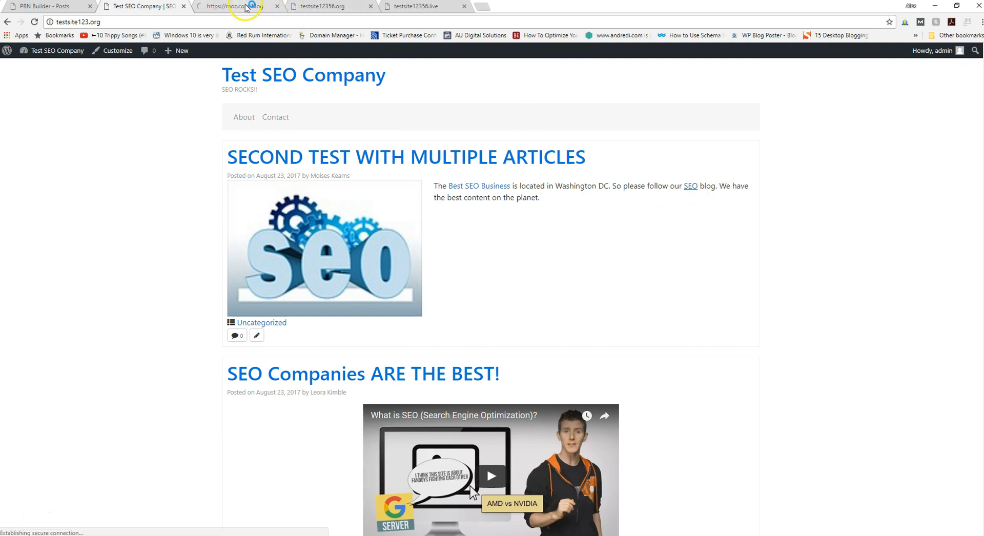
click(226, 6)
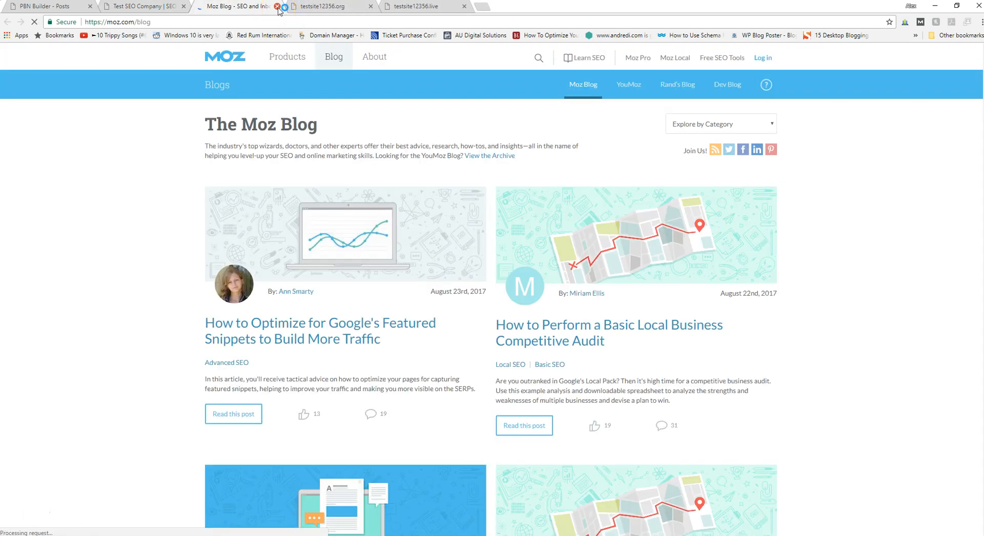
click(277, 7)
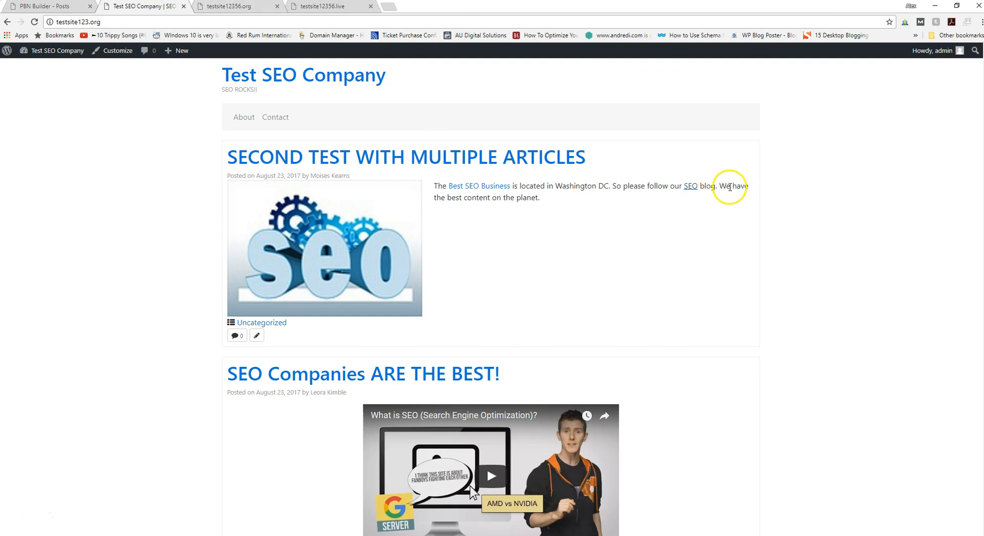
drag(719, 188, 465, 200)
click(453, 200)
click(470, 199)
click(230, 6)
- Test the 'Best SEO Business' and 'SEO' (seo.com blog) links on testsite12356.org
scroll(271, 202, up, 3)
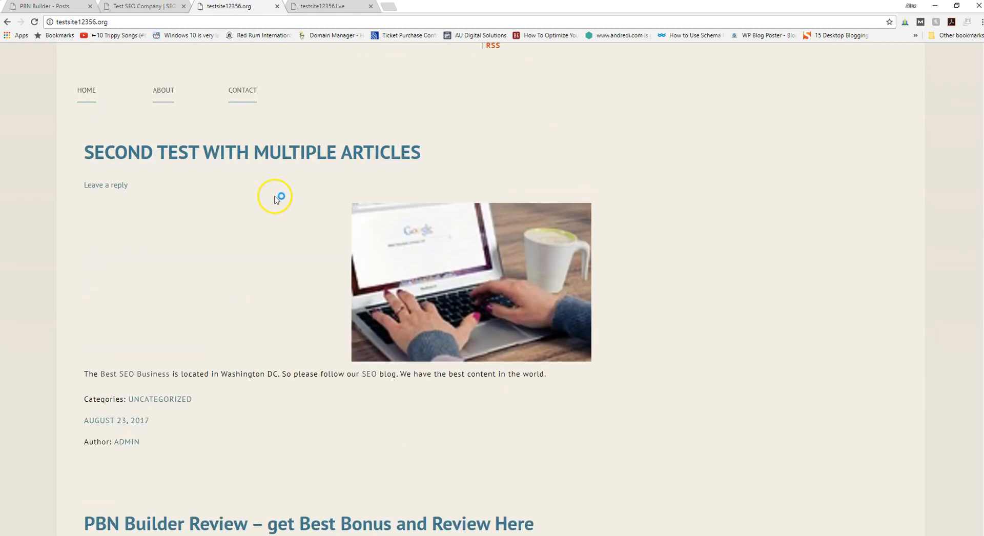
click(142, 380)
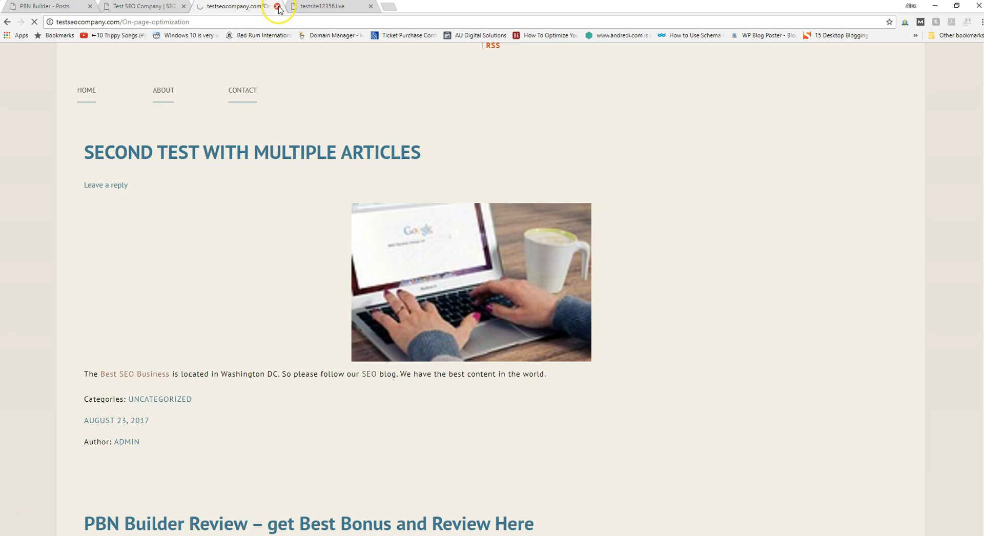
key(alt+Left)
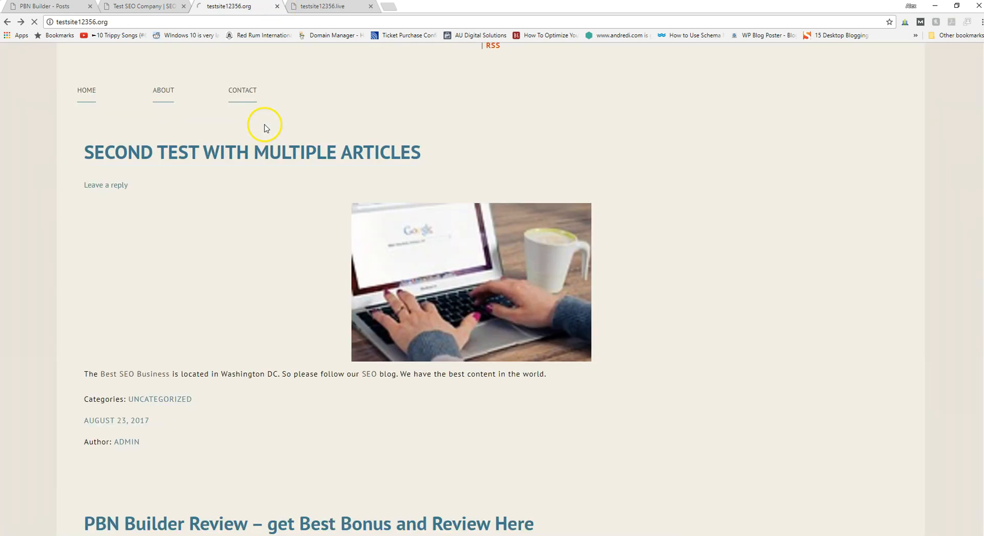
right_click(370, 375)
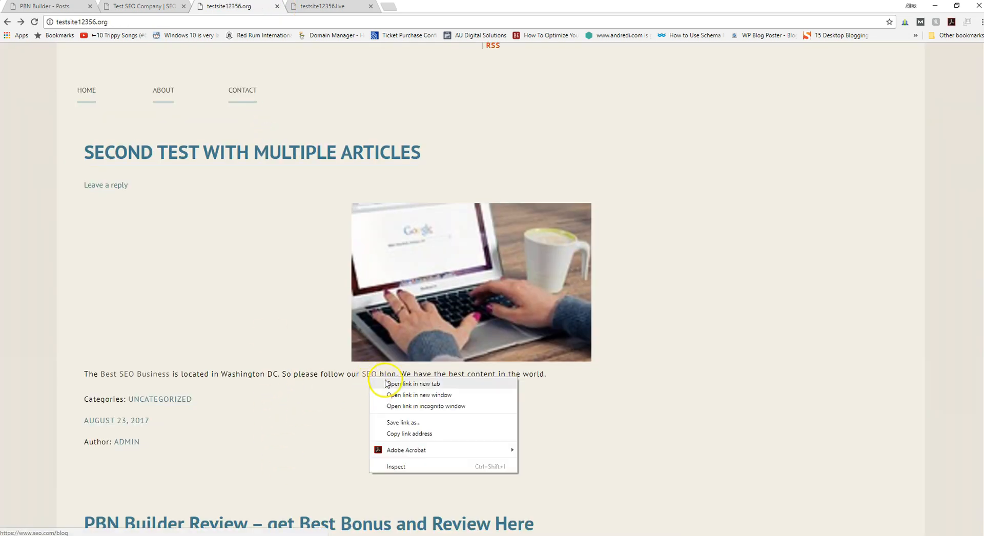
click(405, 386)
click(330, 8)
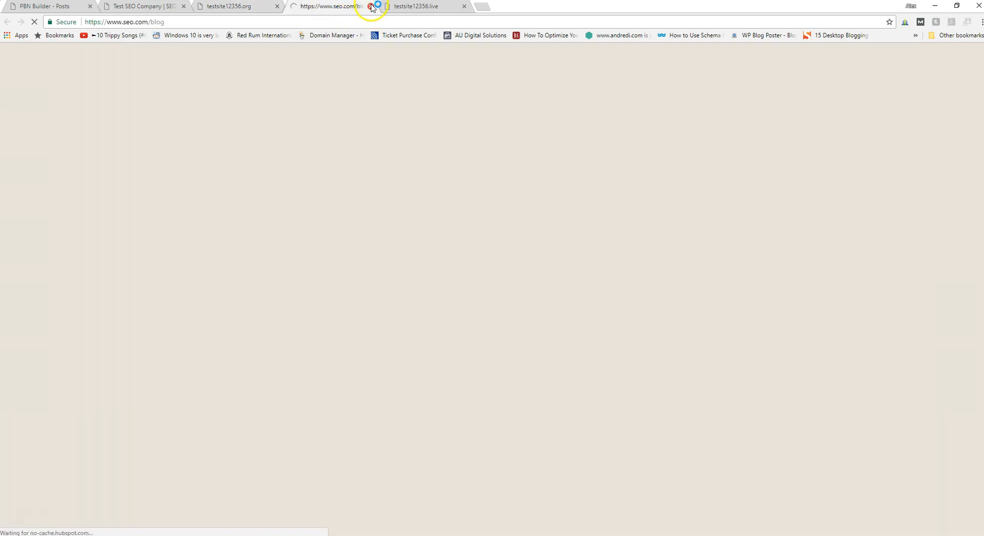
click(371, 7)
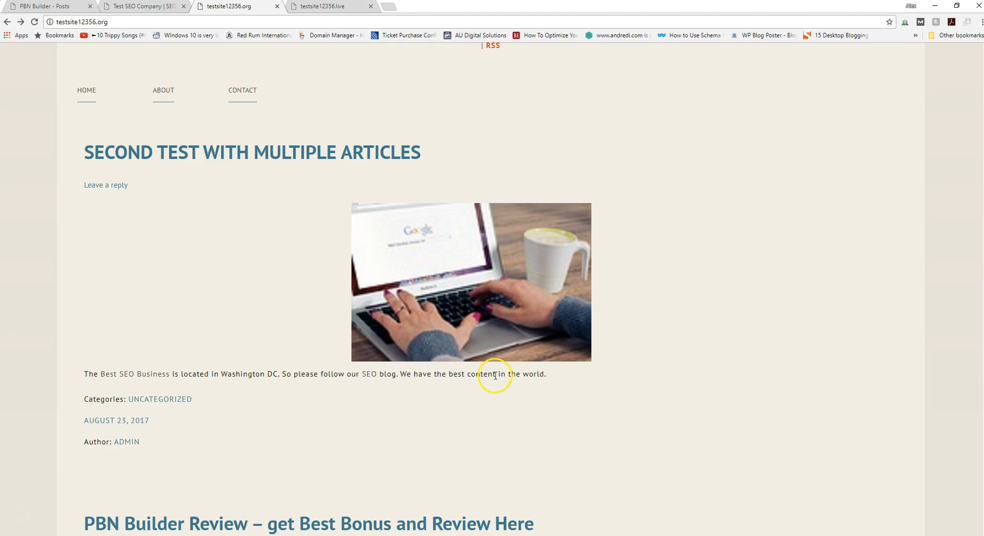
- Inspect the testsite12356.live copy of the post and its spun sentence
click(146, 7)
scroll(513, 369, down, 5)
scroll(529, 380, up, 5)
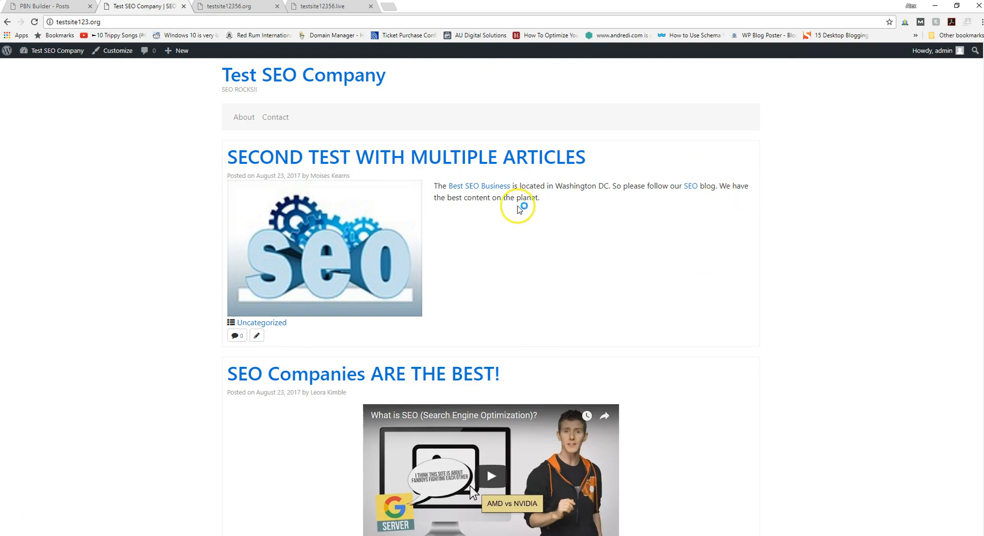
click(330, 8)
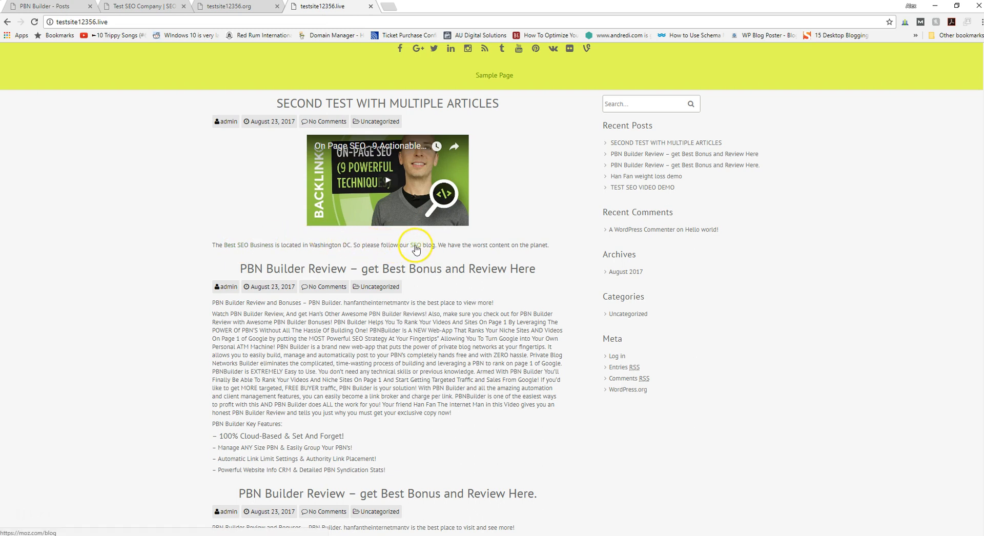
drag(464, 247, 569, 251)
click(476, 239)
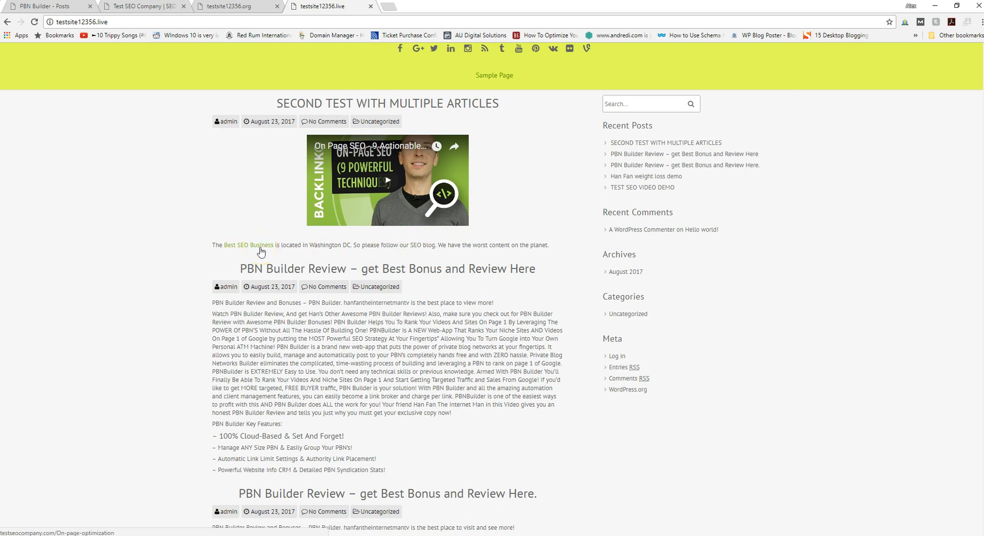
- Cycle through the published test sites, then go back to the PBN Builder Posts list
click(226, 7)
click(153, 6)
click(238, 11)
click(297, 10)
click(225, 10)
click(153, 10)
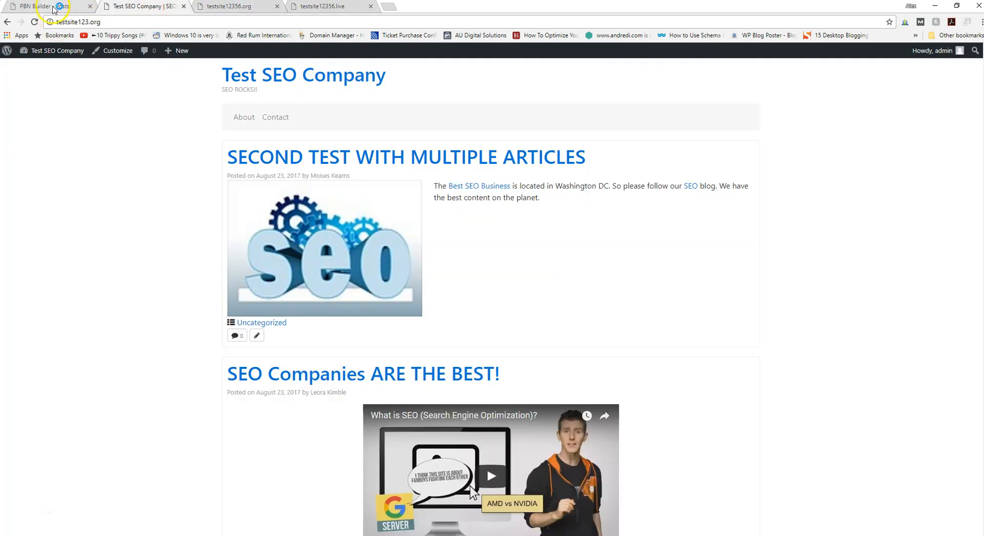
click(54, 7)
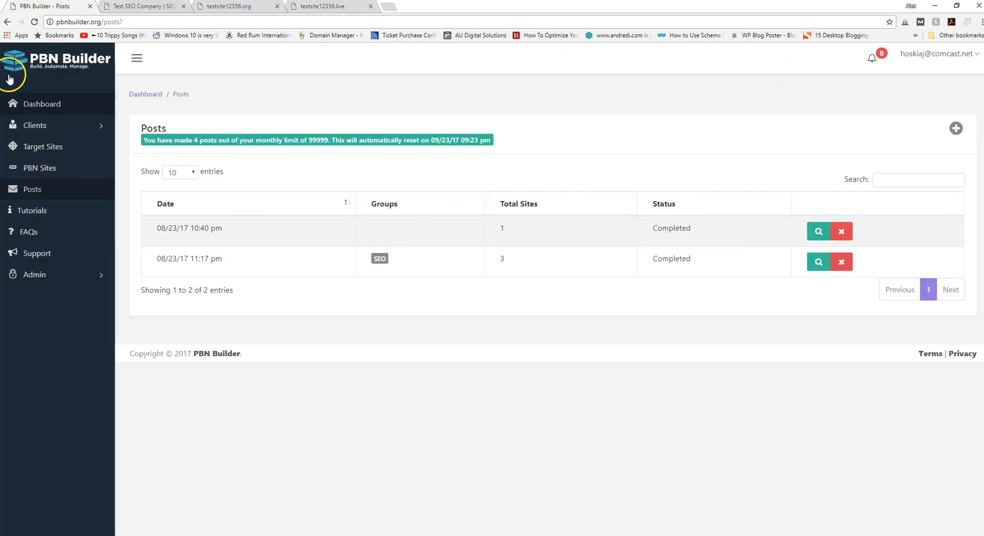